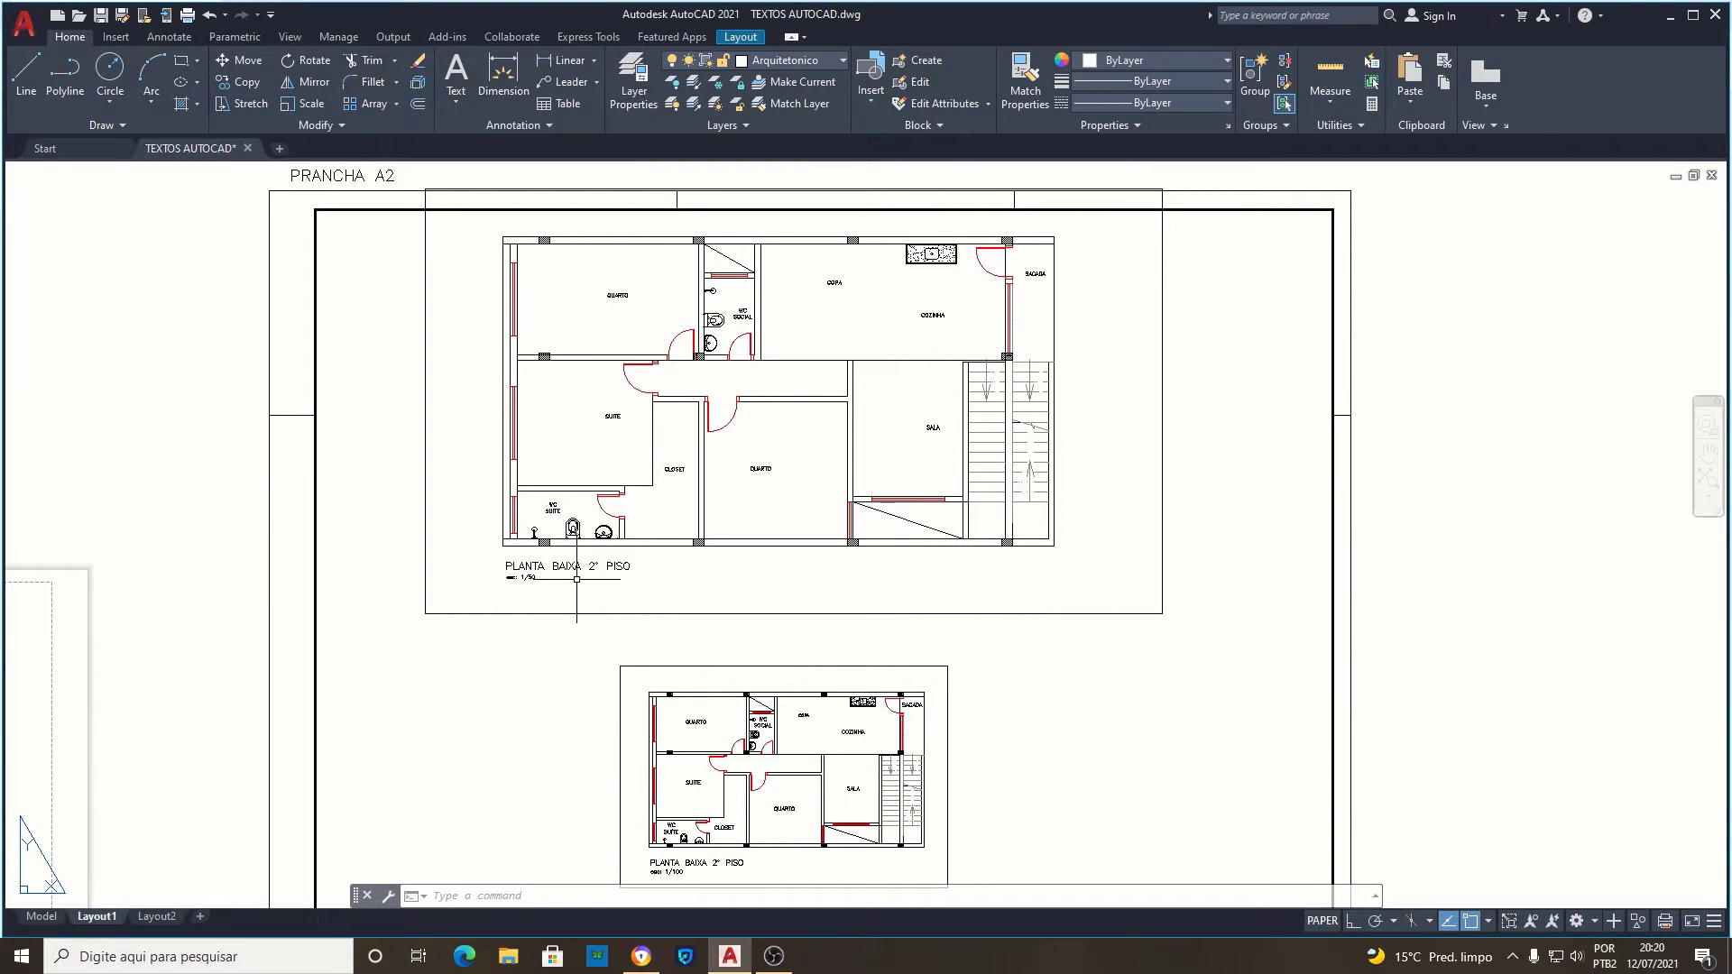
Go from the layout sheet to Model space and open the Text Style dialog, showing ROMANS 0.10.
scroll(526, 546, up, 4)
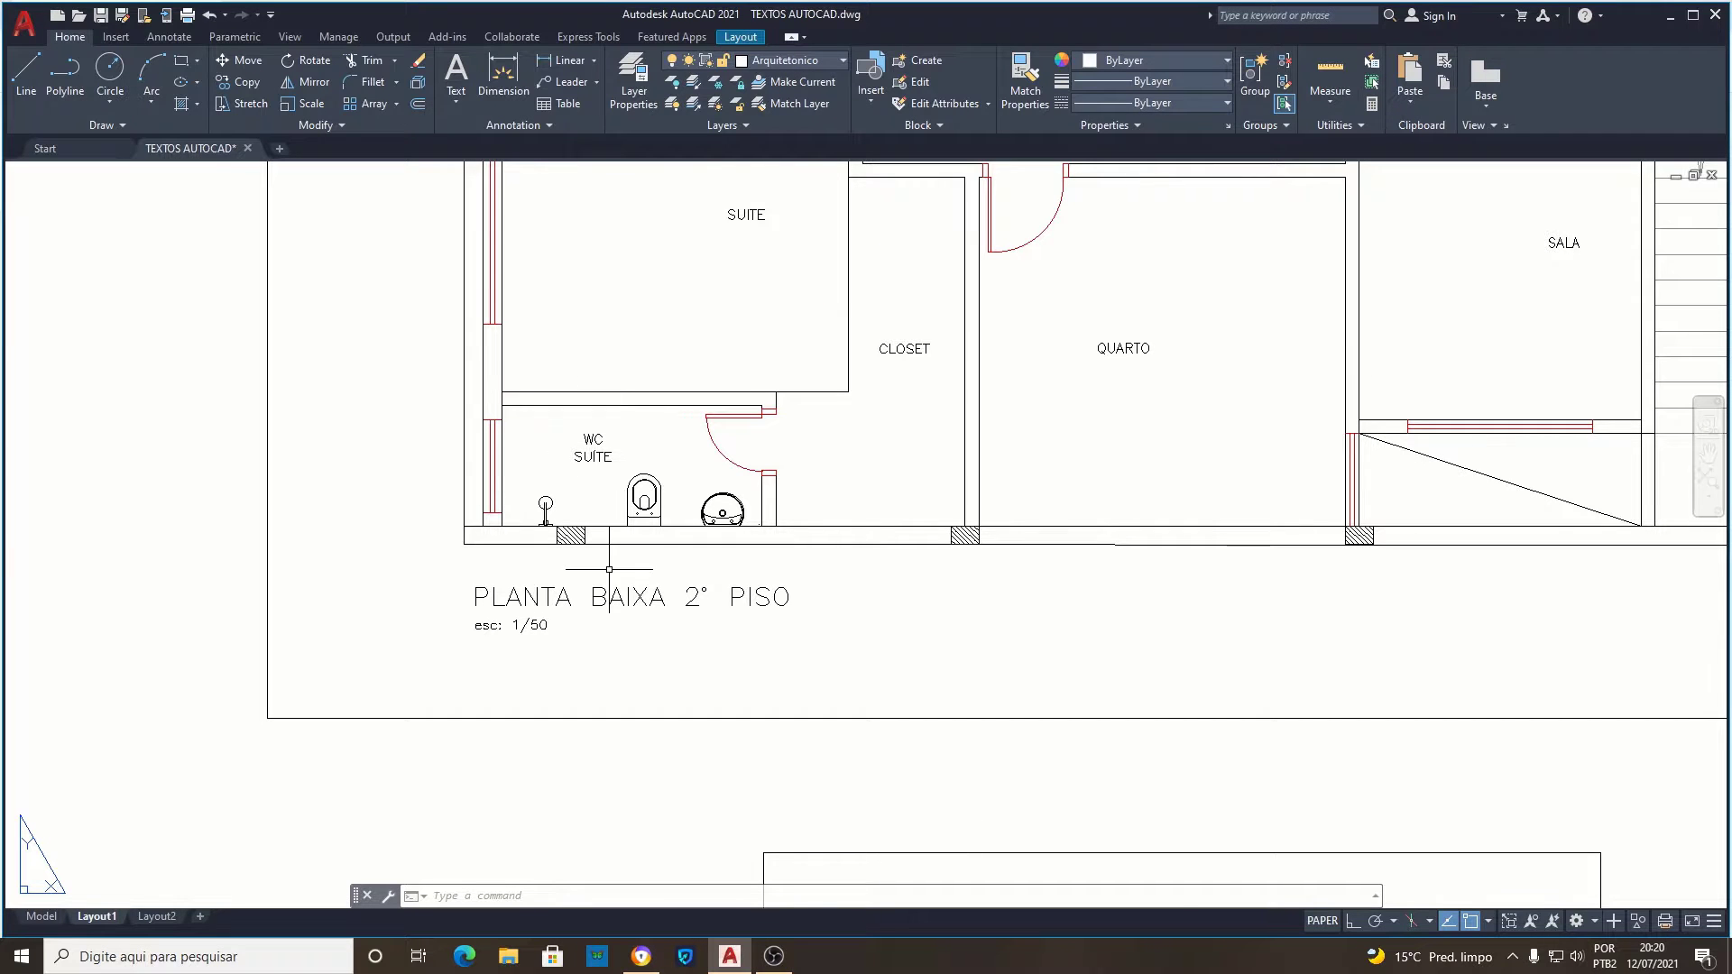
scroll(605, 586, down, 2)
scroll(622, 623, down, 3)
scroll(649, 647, up, 3)
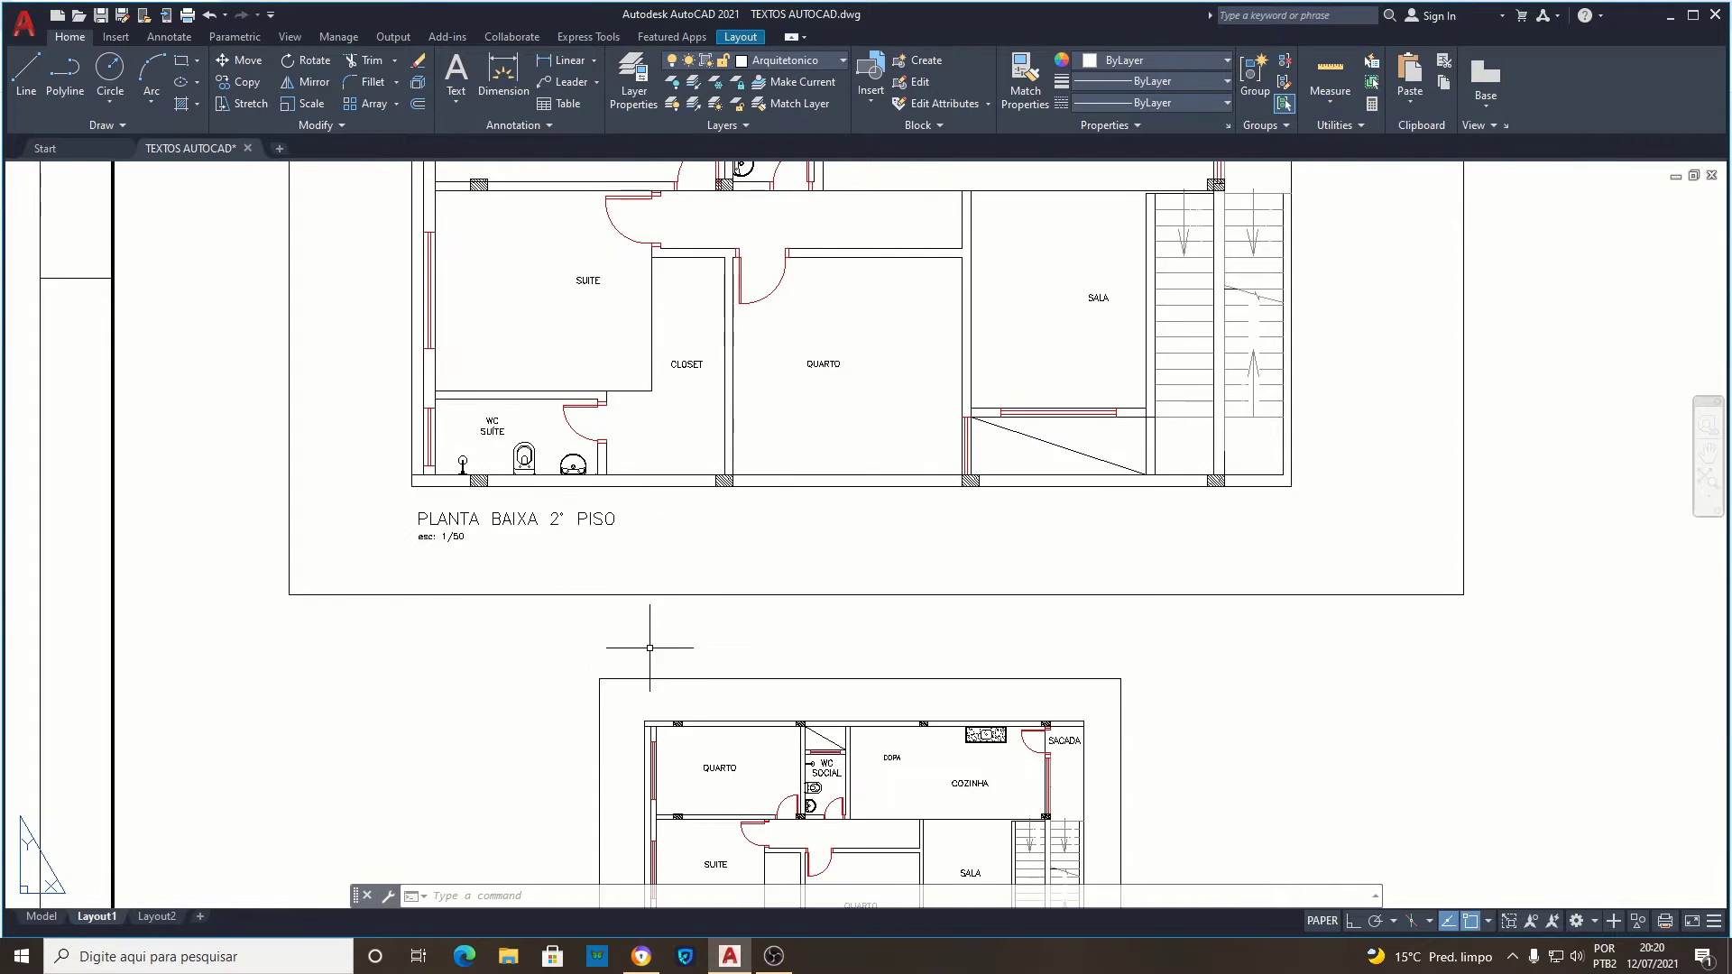
scroll(649, 648, down, 3)
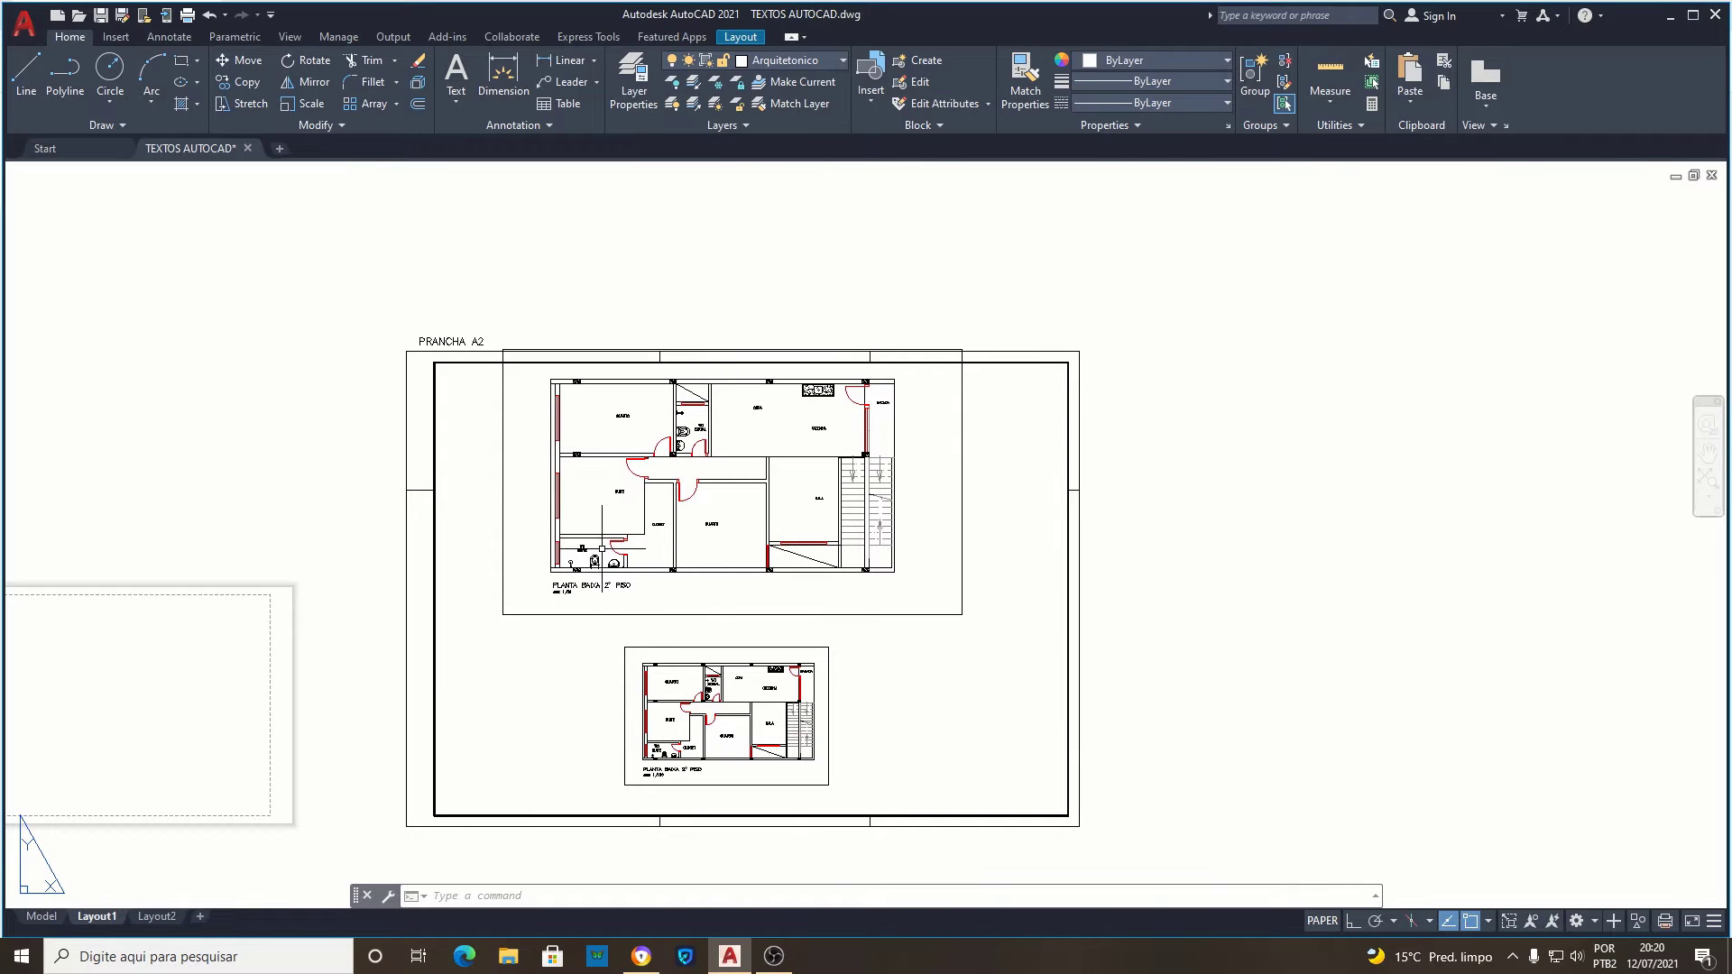
scroll(596, 577, up, 4)
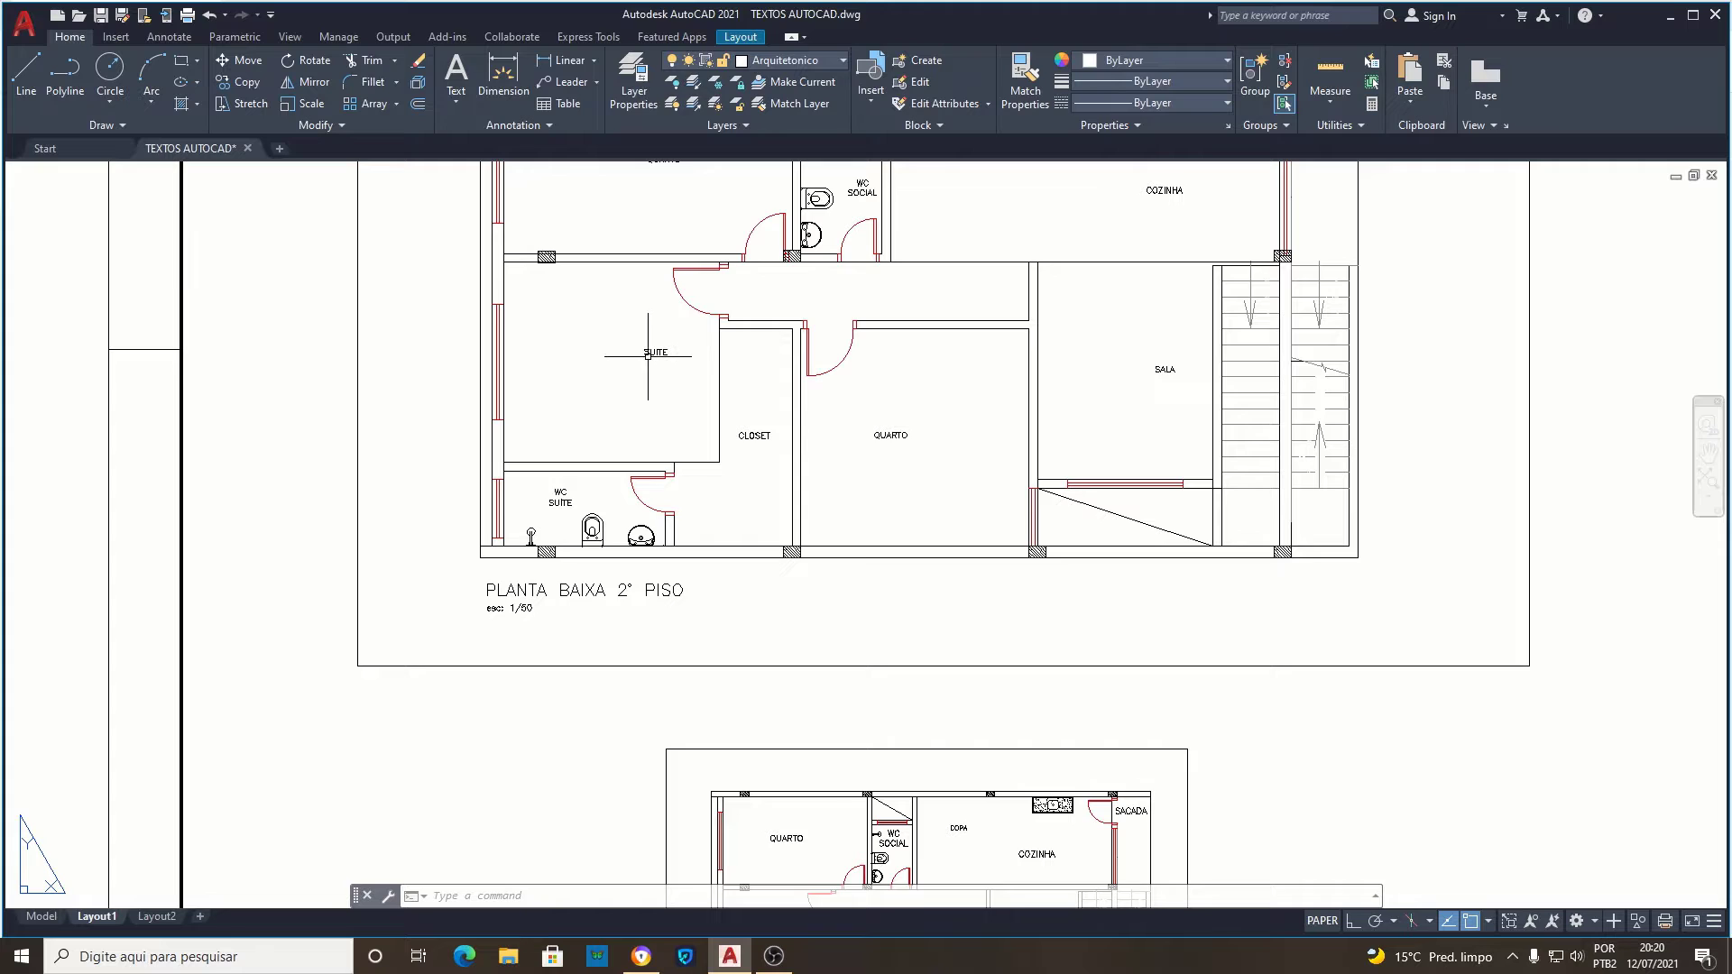
scroll(652, 358, down, 2)
scroll(797, 826, up, 2)
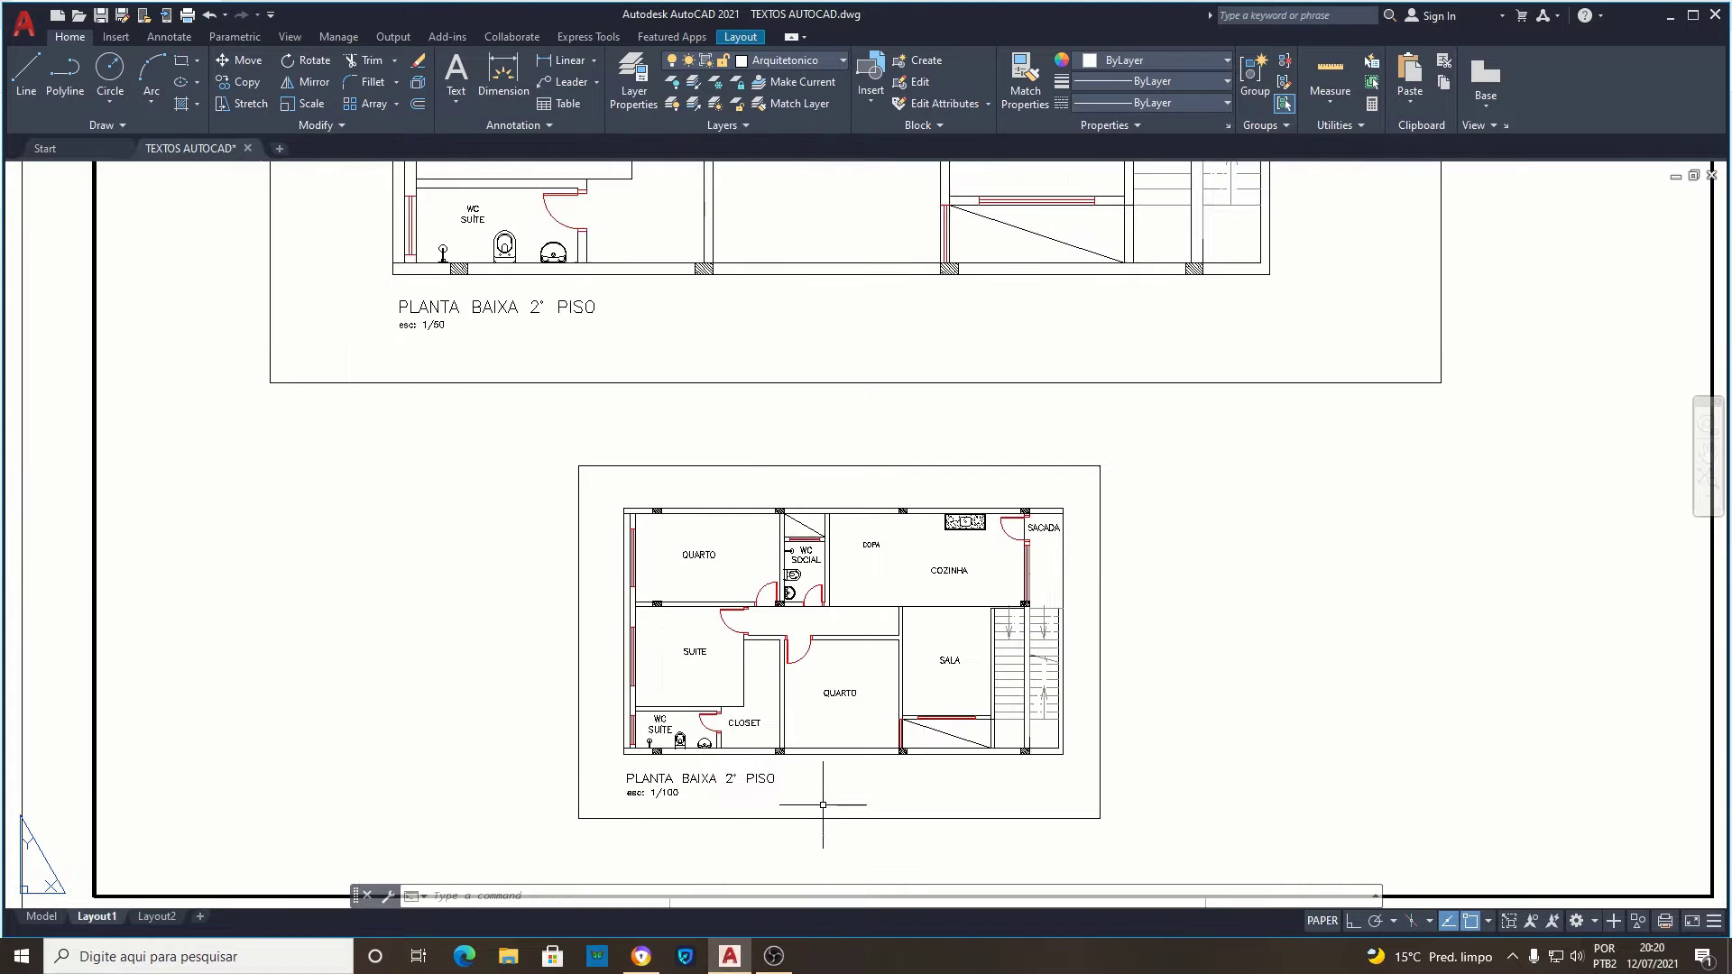
scroll(800, 793, up, 2)
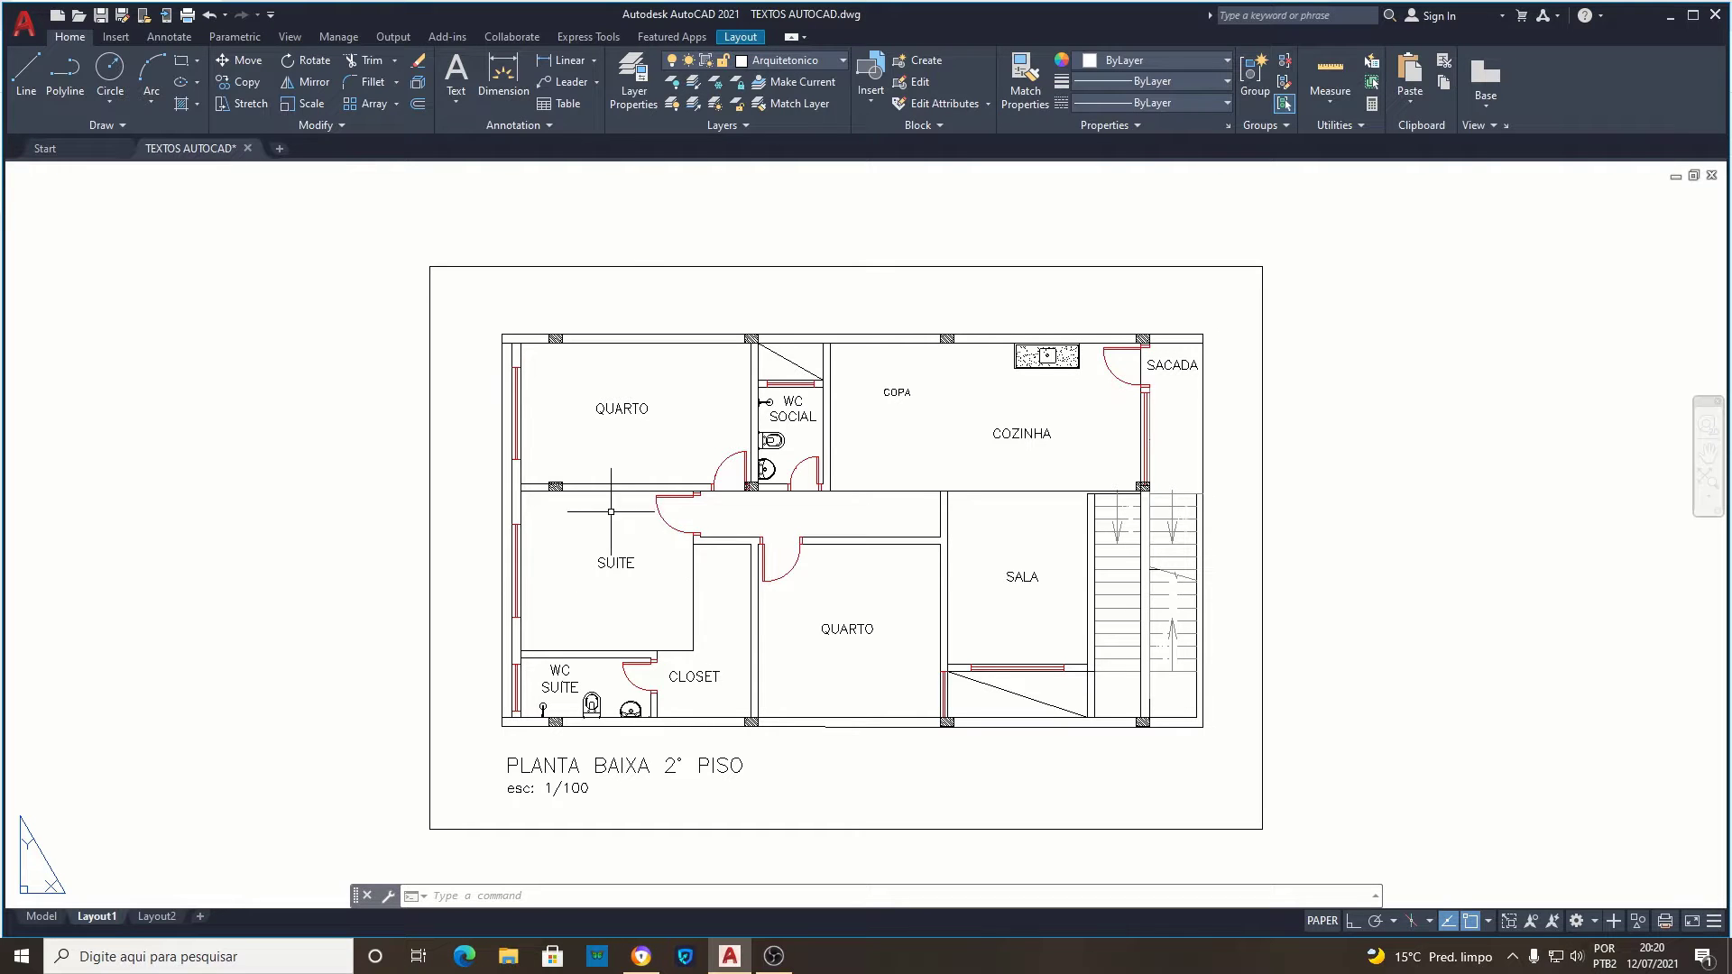
click(42, 917)
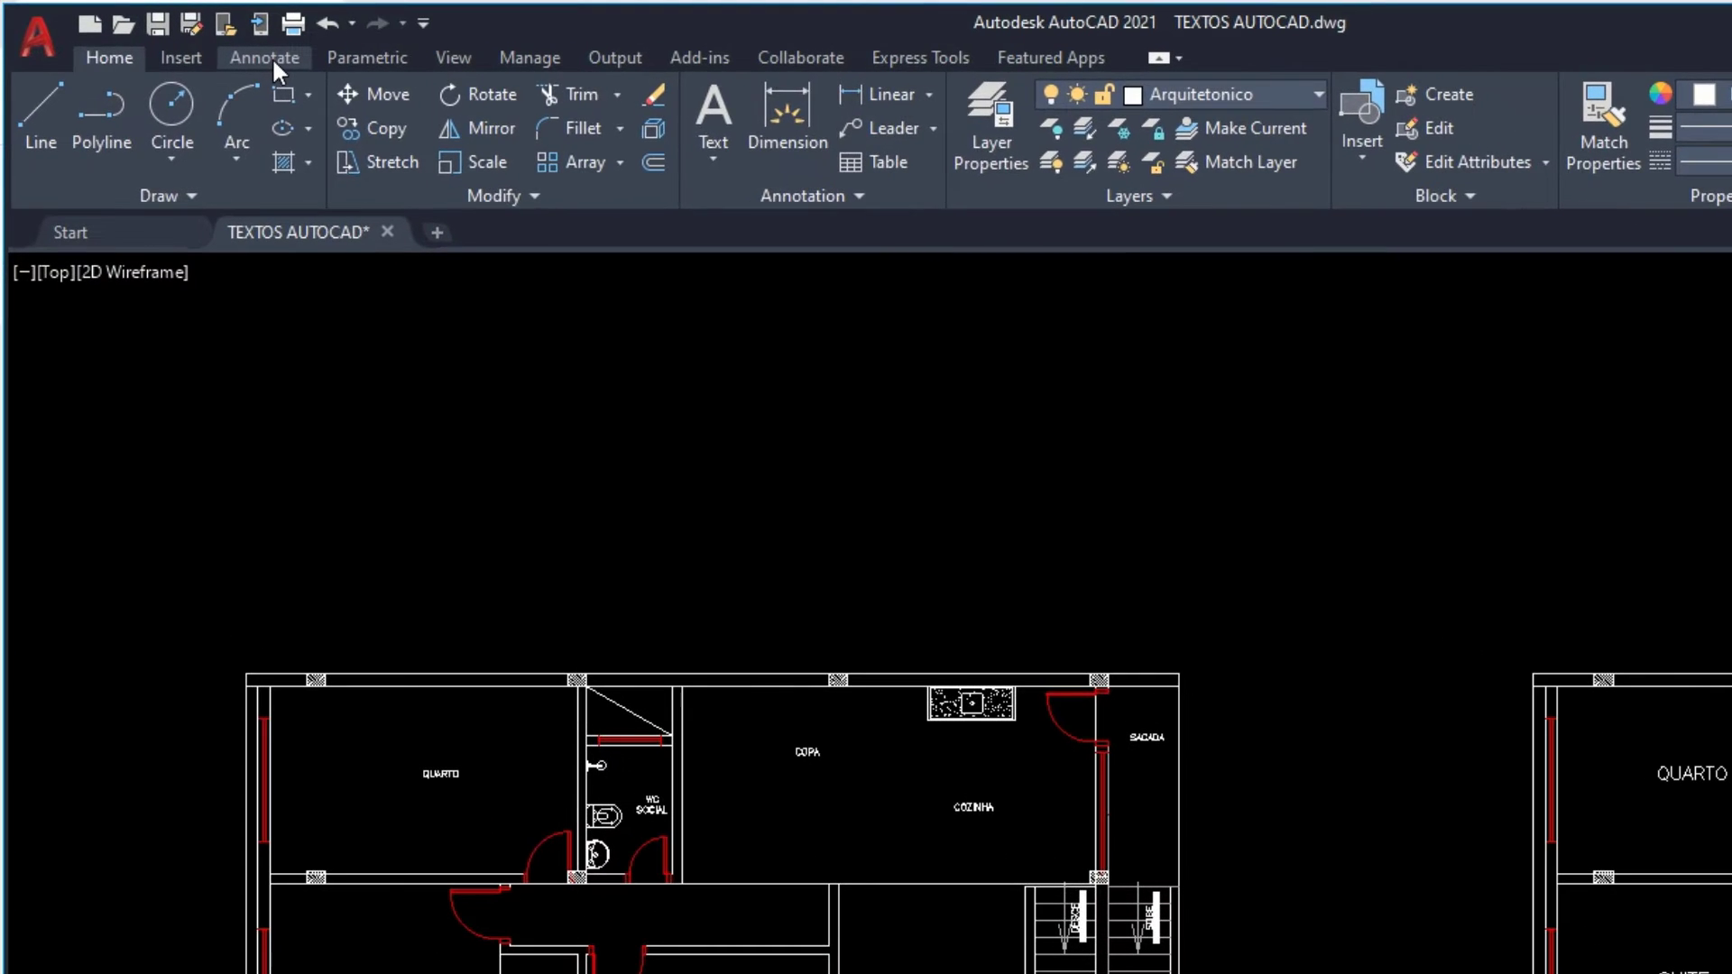
click(181, 38)
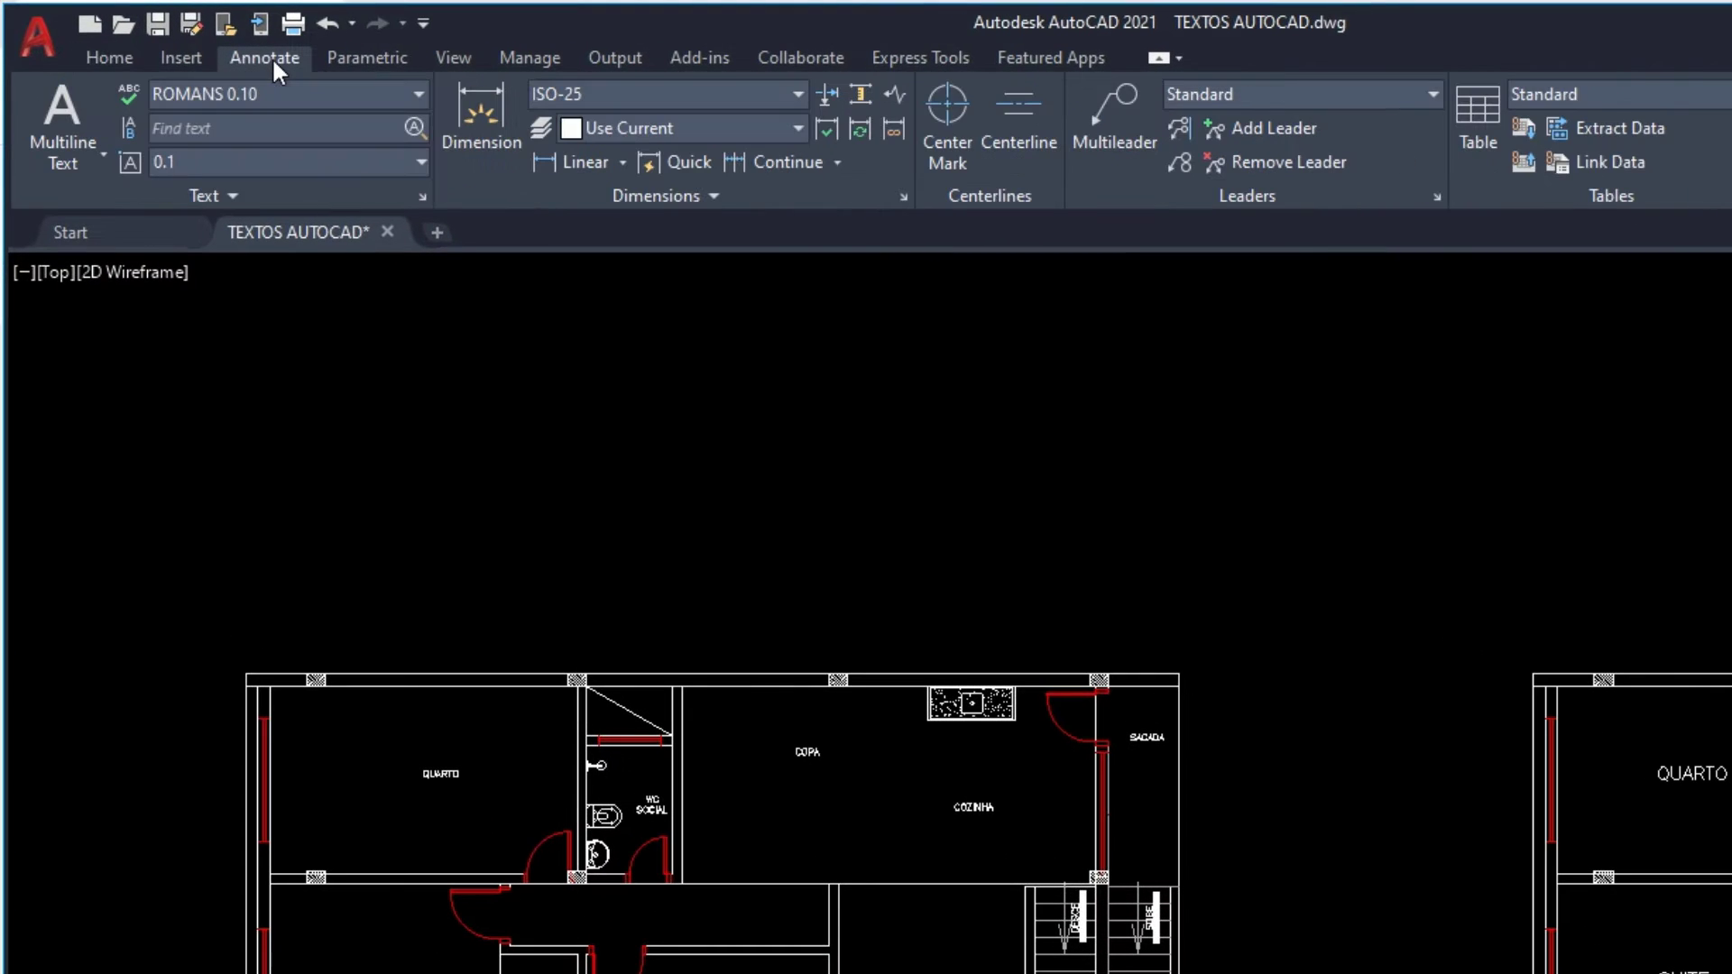
click(422, 196)
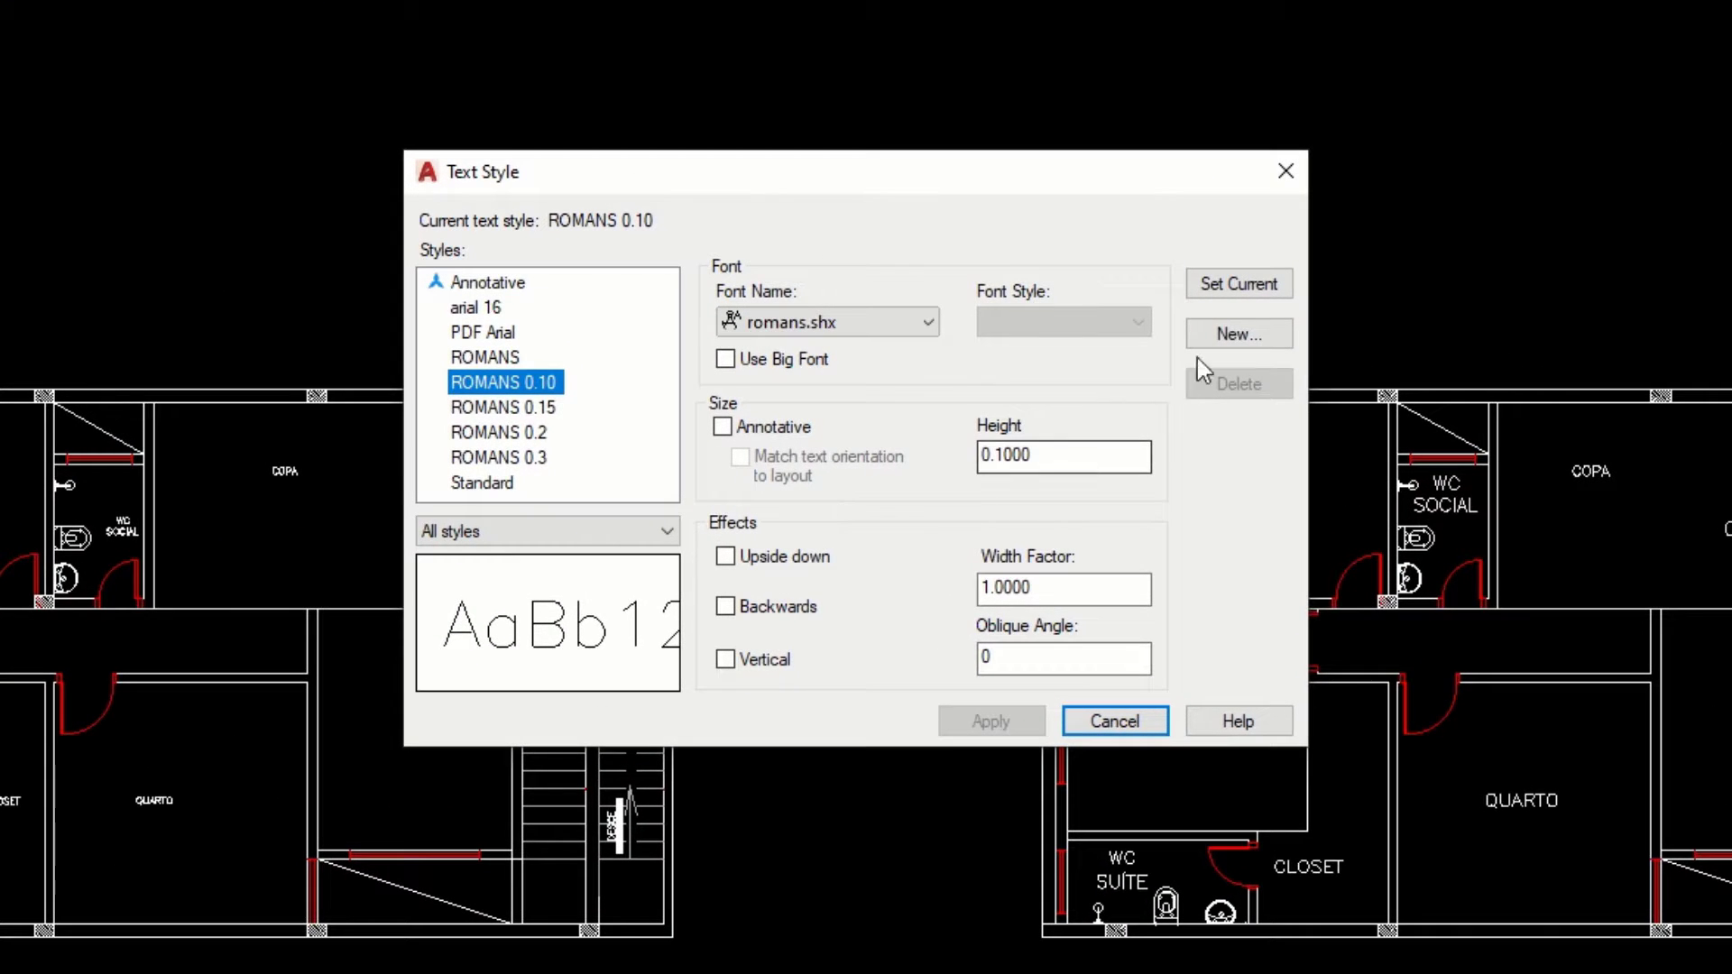
Add a new text style named 'Escala 1-50 ambientes'.
click(1238, 335)
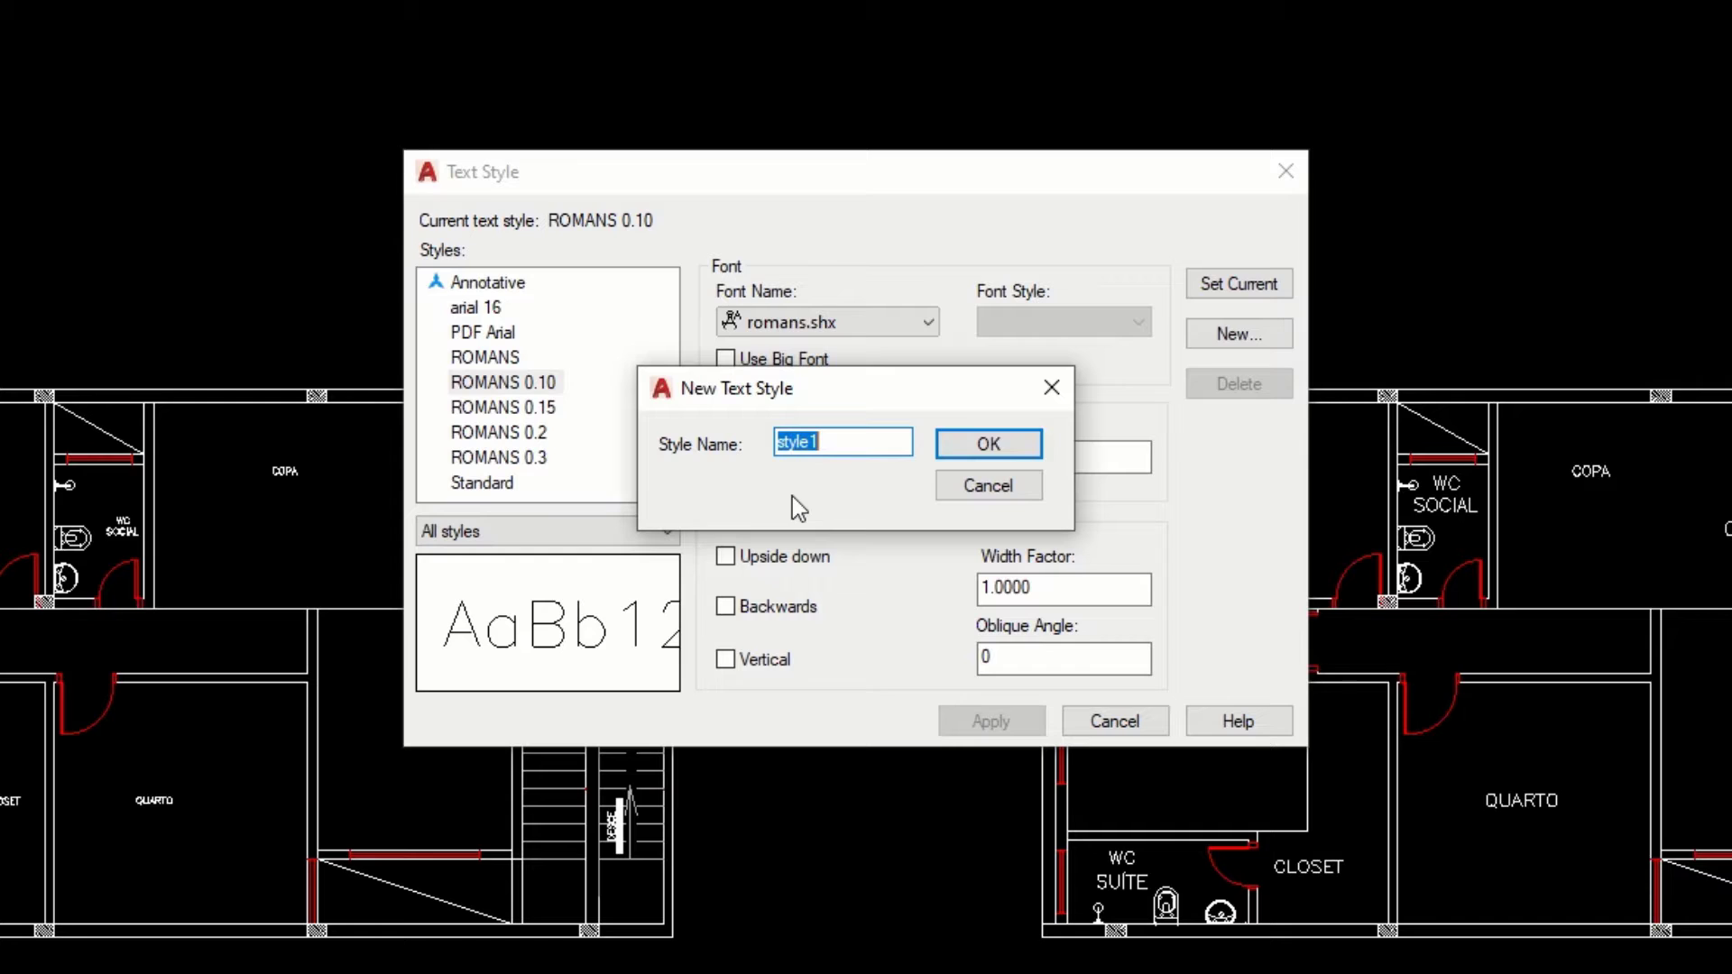
text(Escala 1-50)
text(ambi)
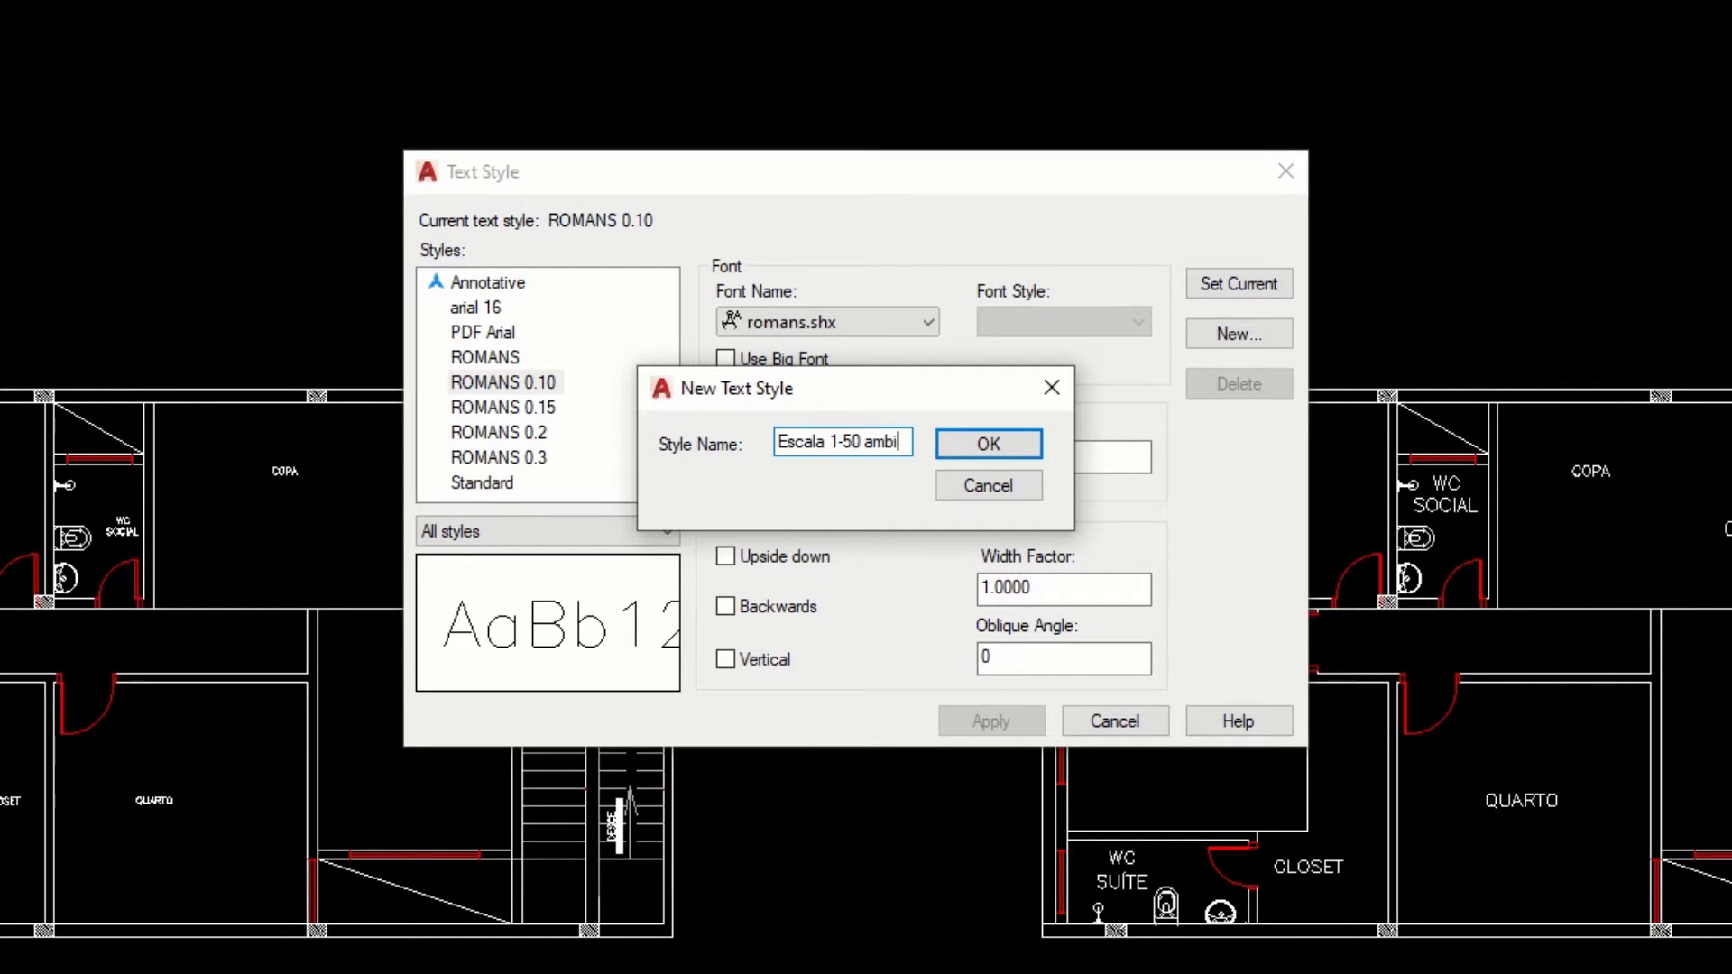
text(entes)
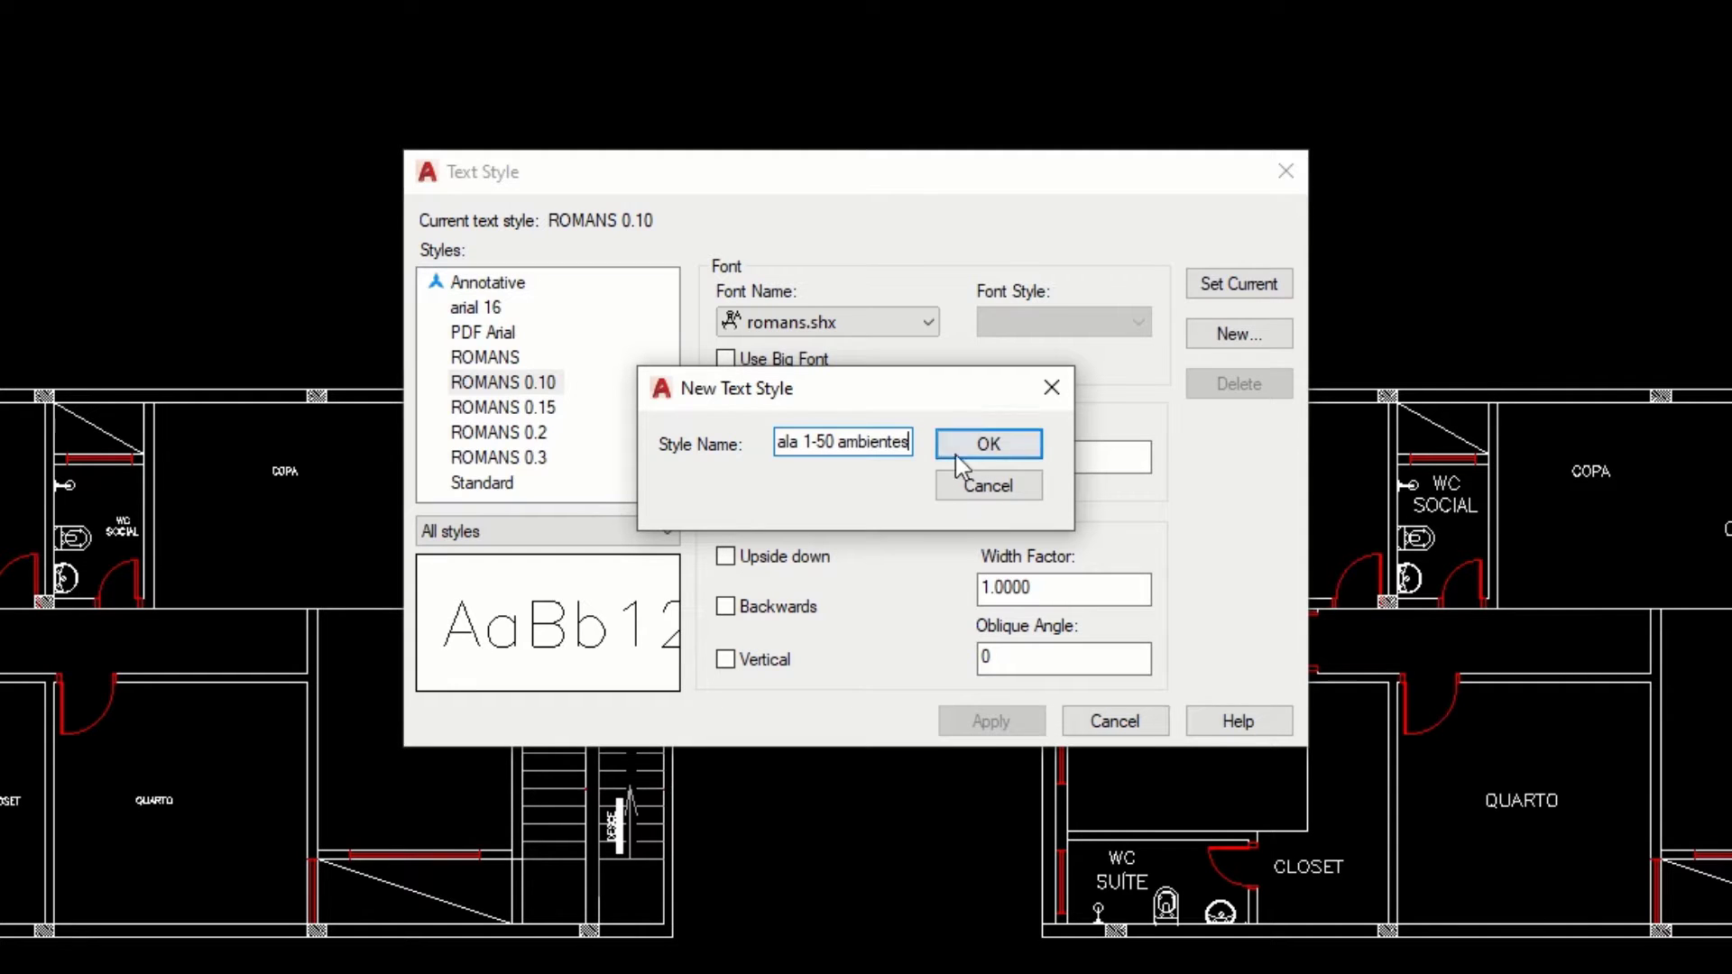
click(988, 446)
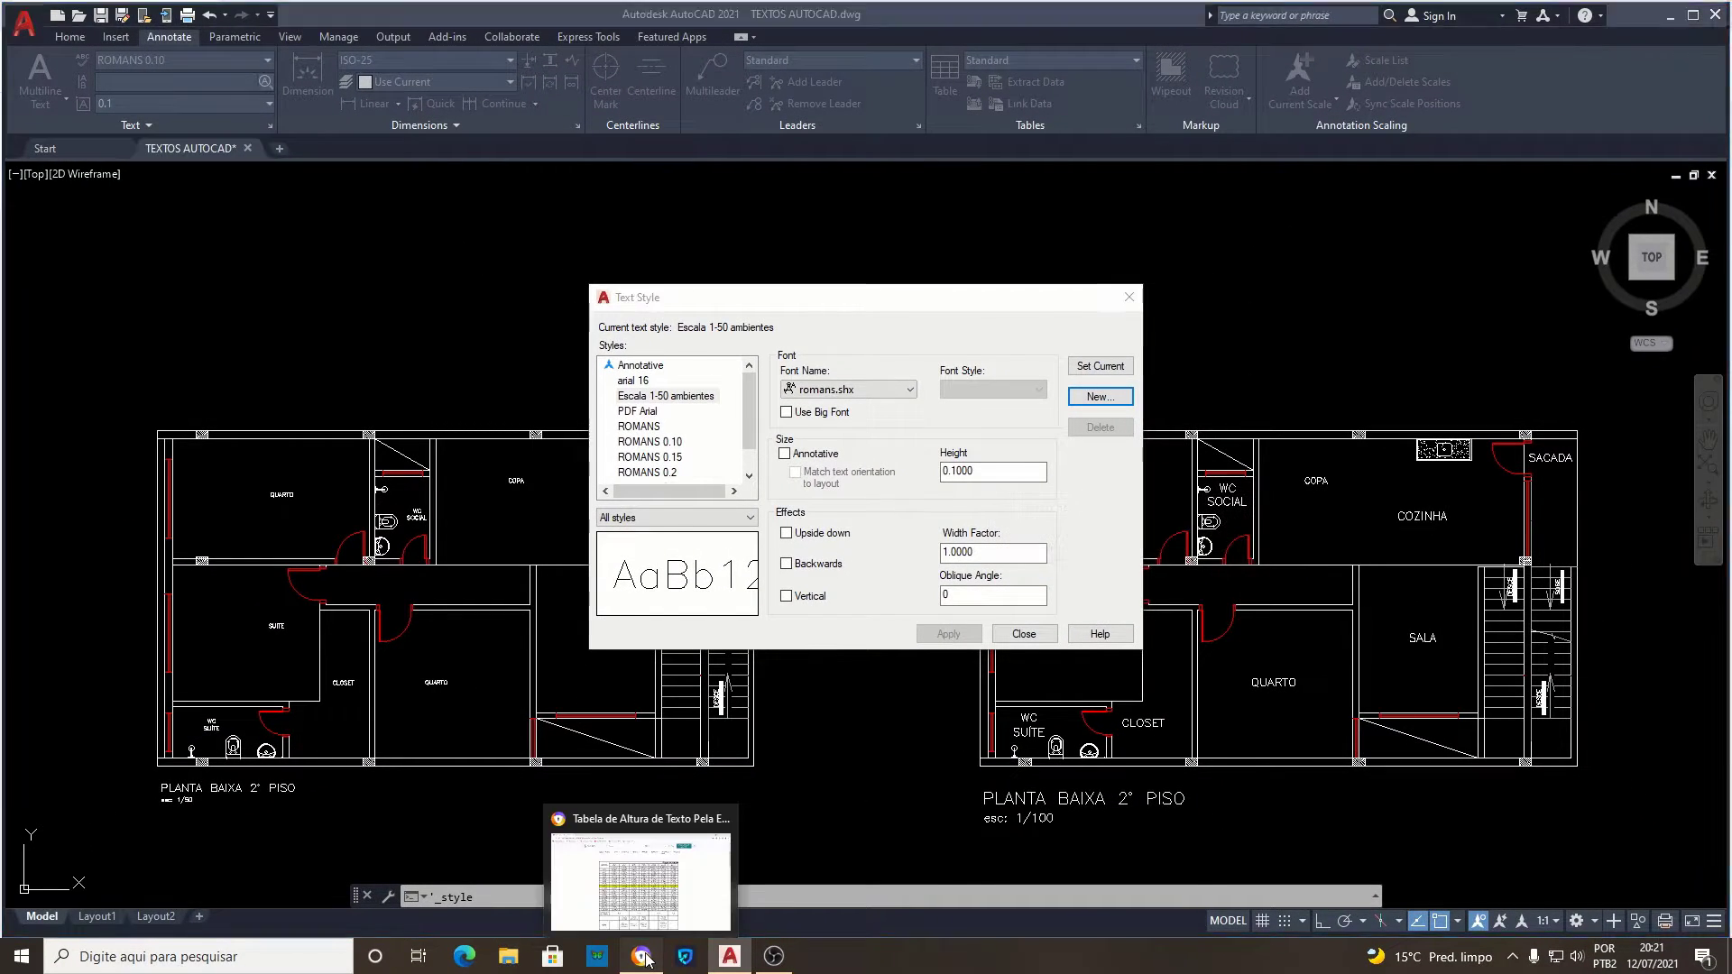
click(683, 962)
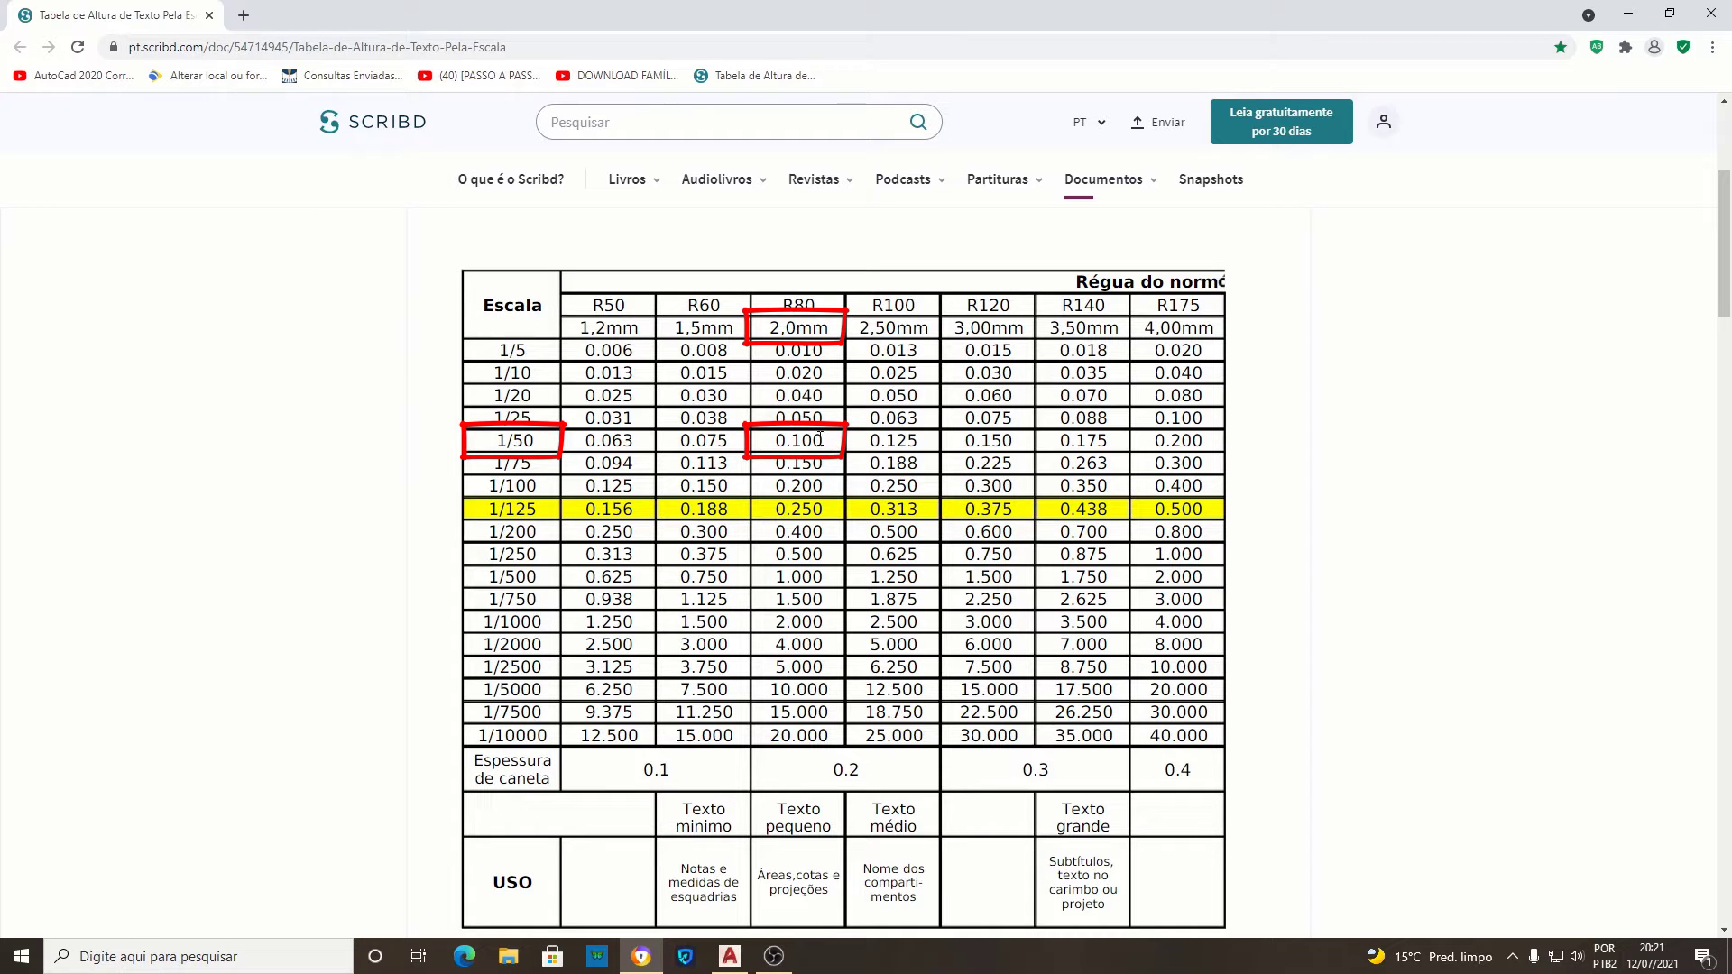
click(730, 957)
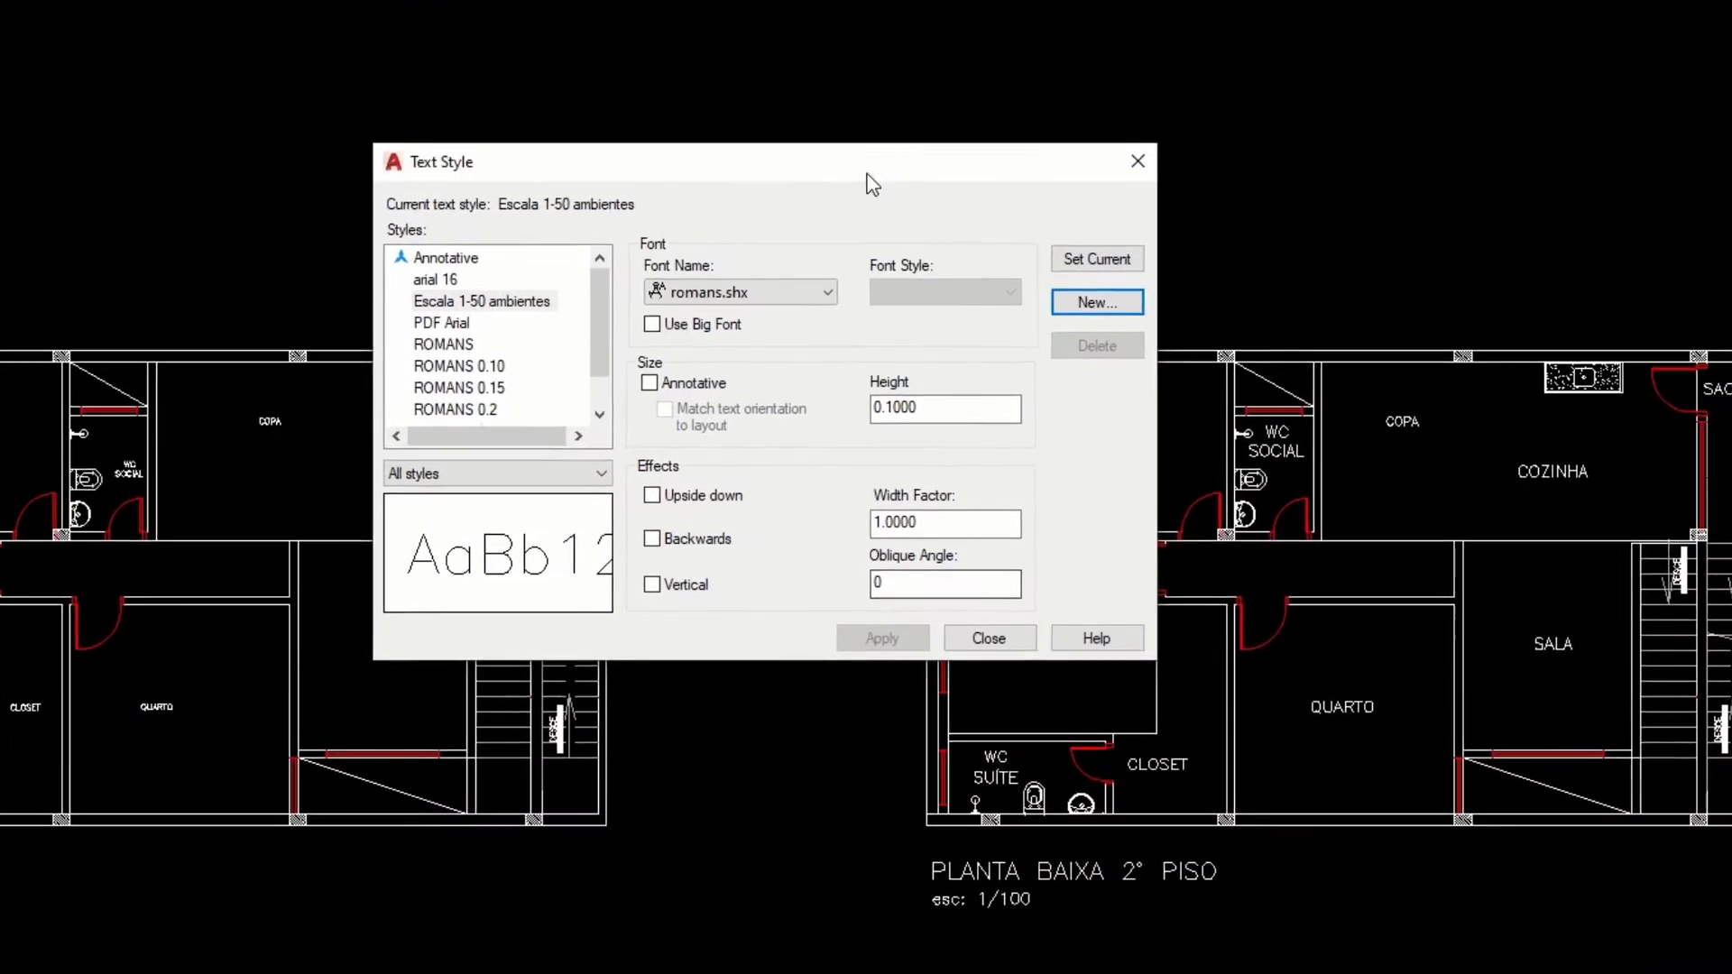
Give Escala 1-50 ambientes the Arial font at height 0.1, apply it, and close the dialog.
drag(913, 406, 886, 406)
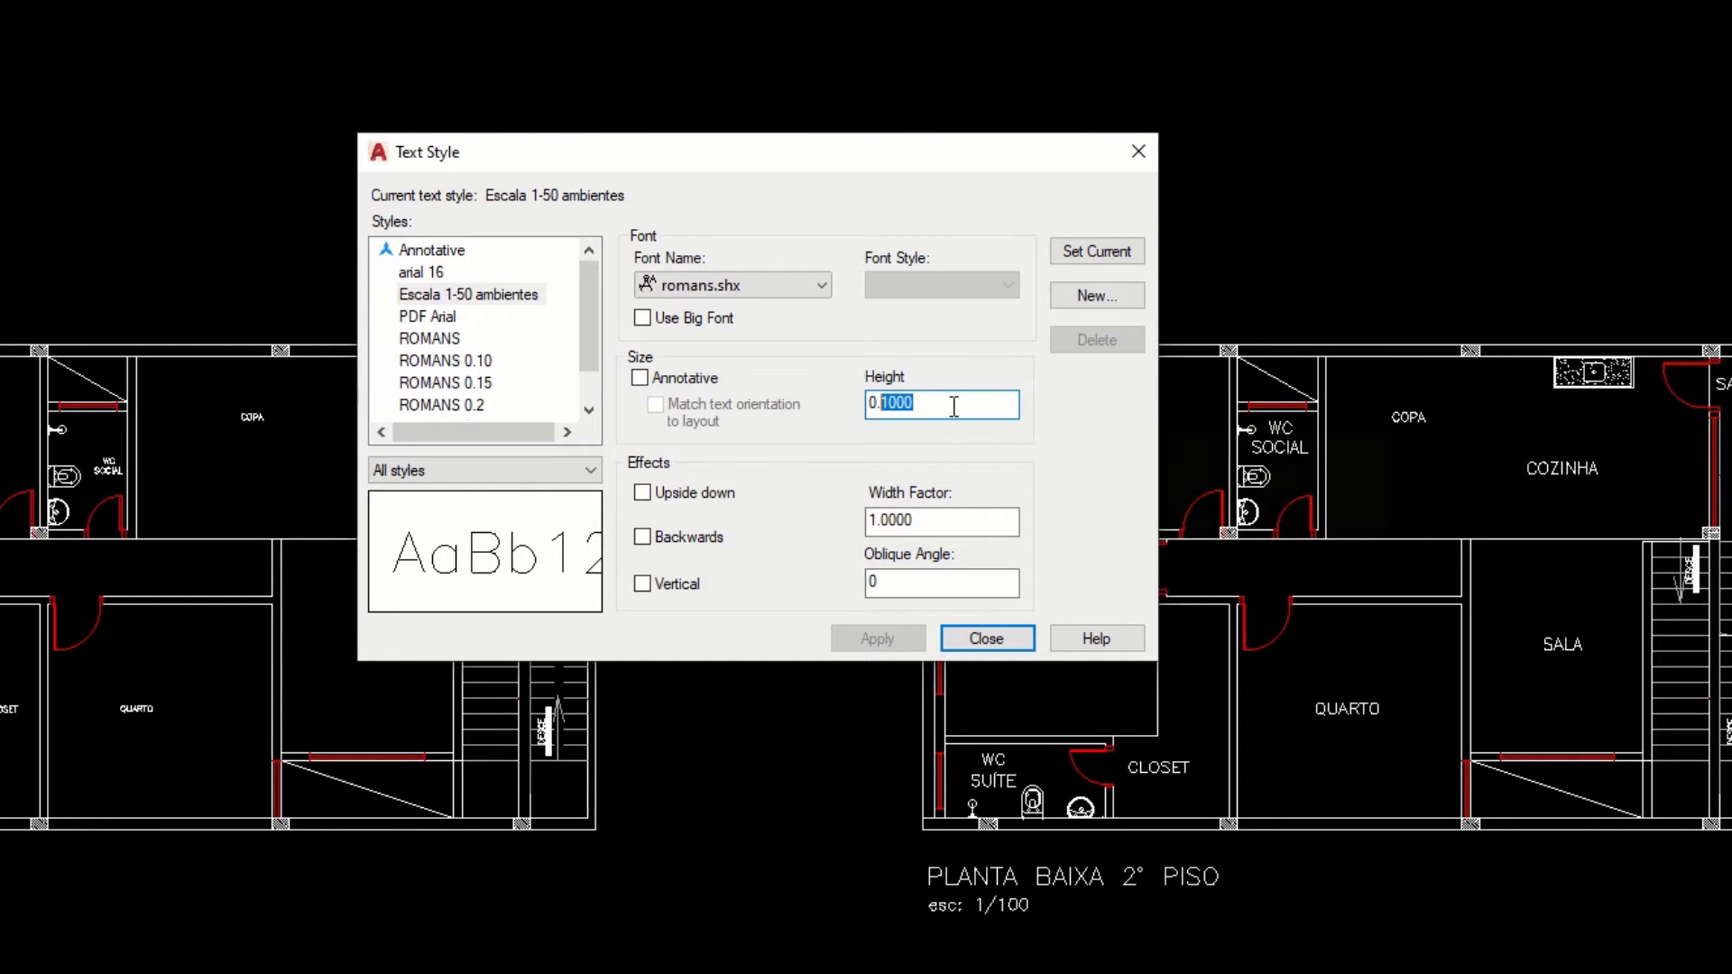
text(1)
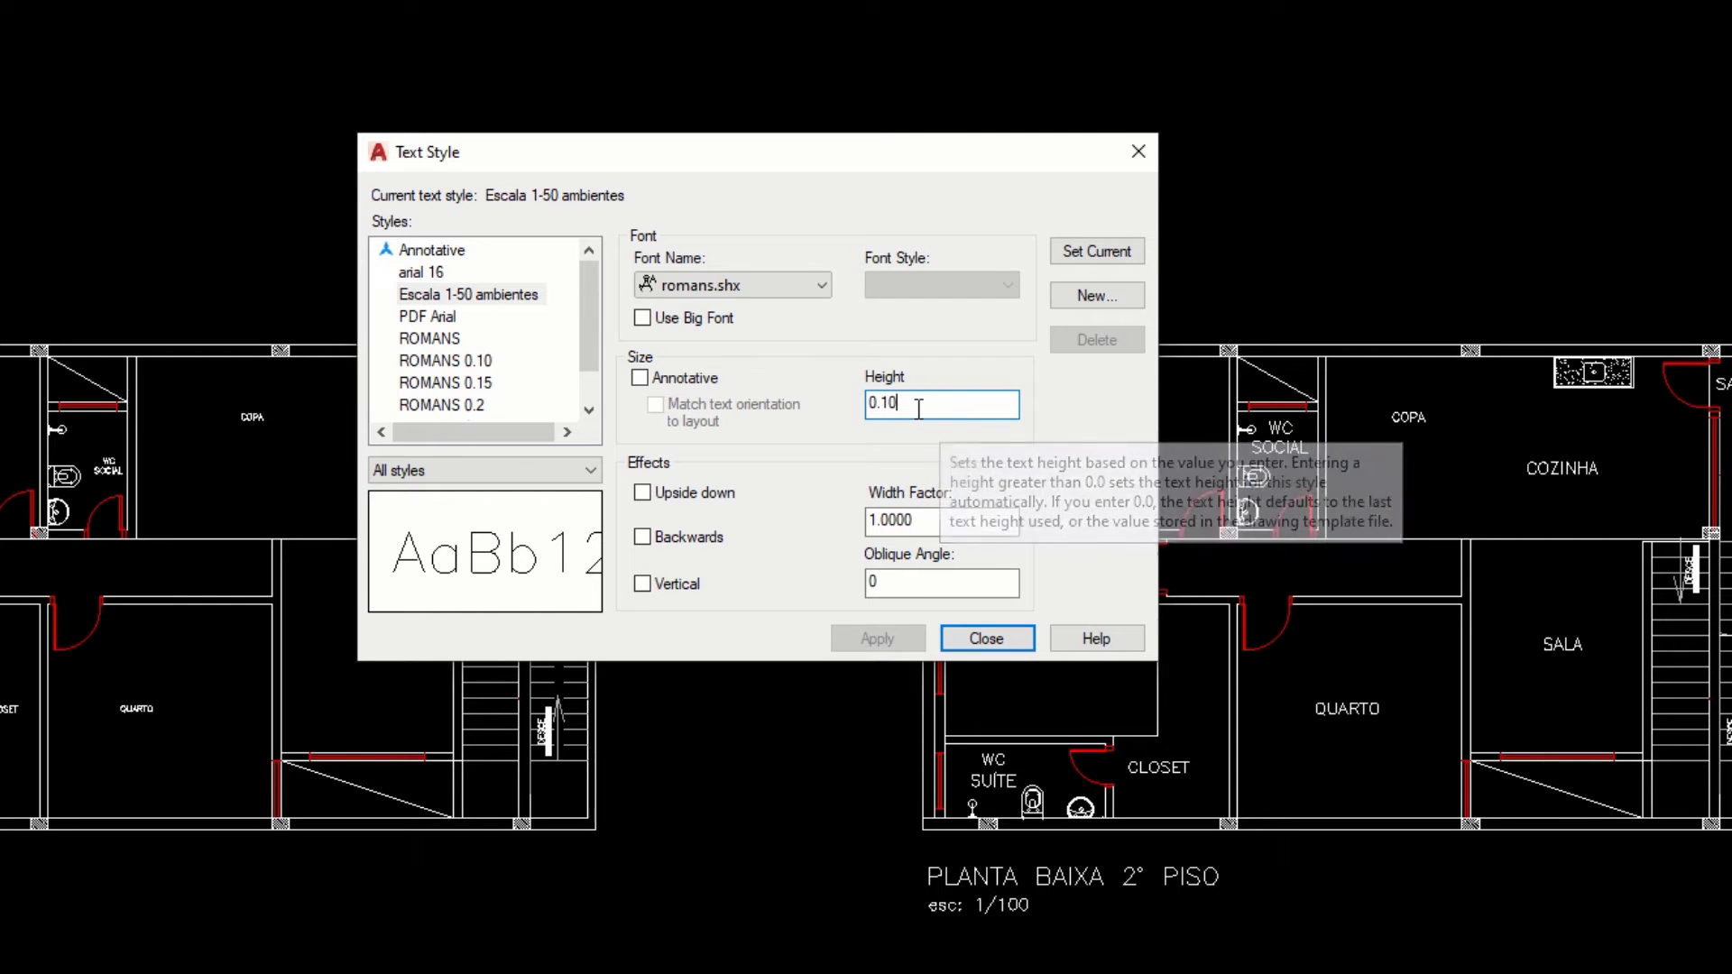
click(819, 287)
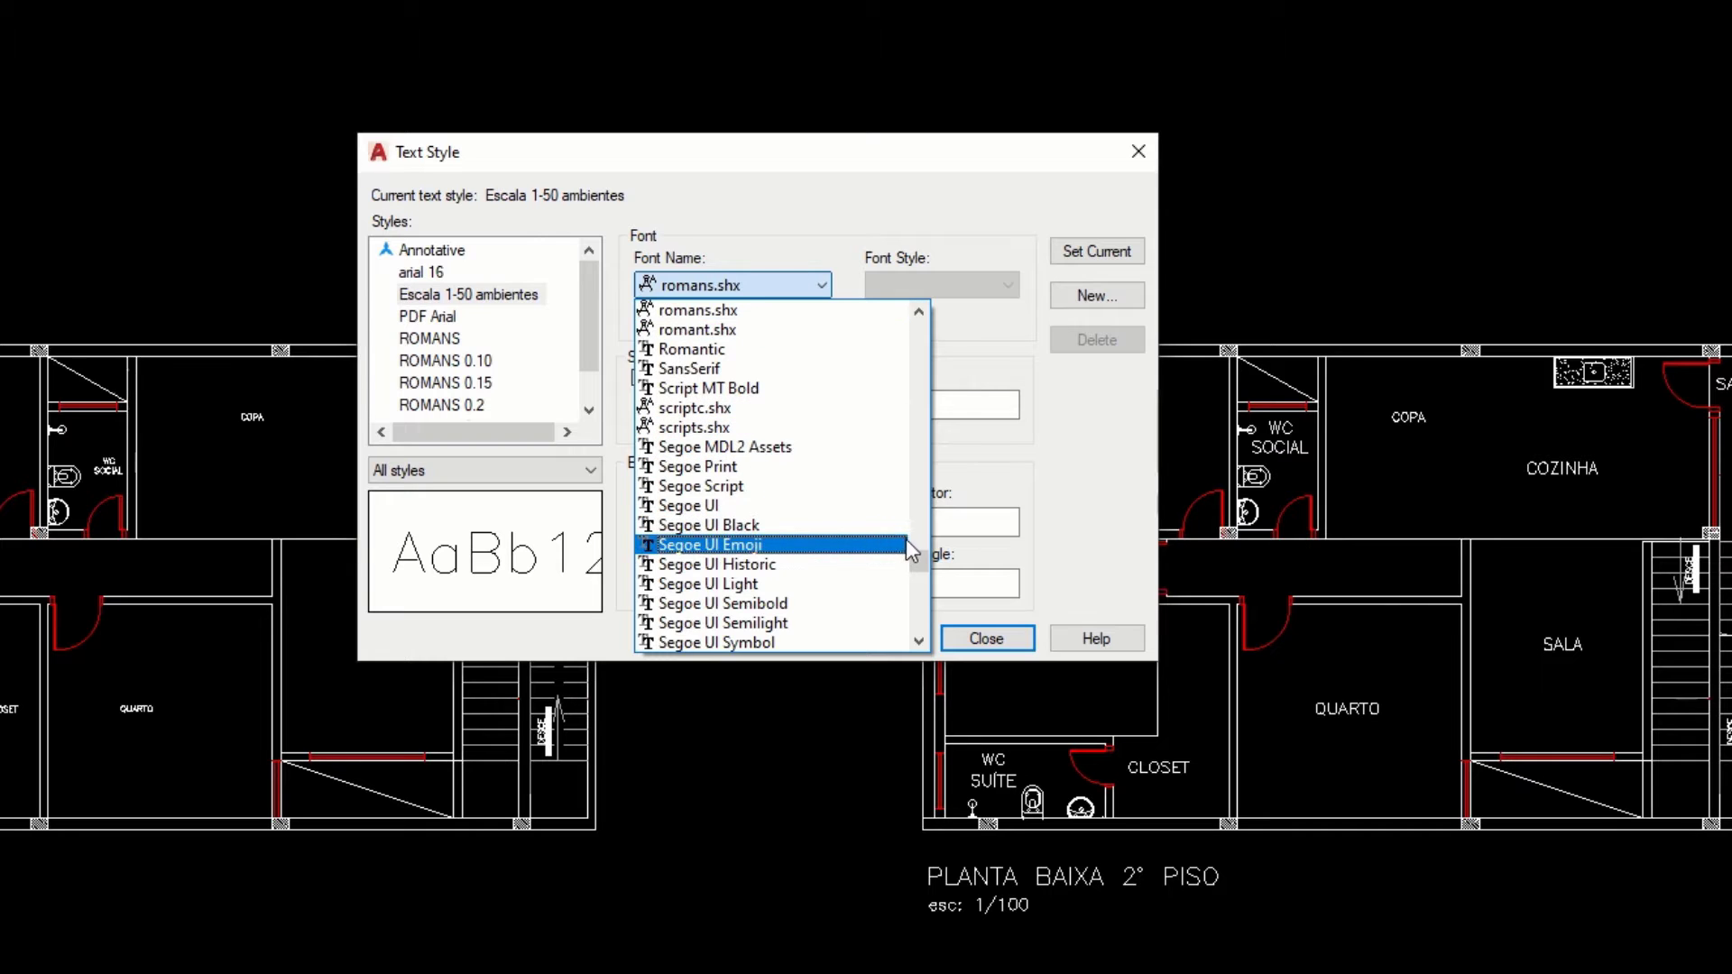
mouse_move(918, 549)
mouse_down()
mouse_move(918, 322)
mouse_move(915, 359)
mouse_up()
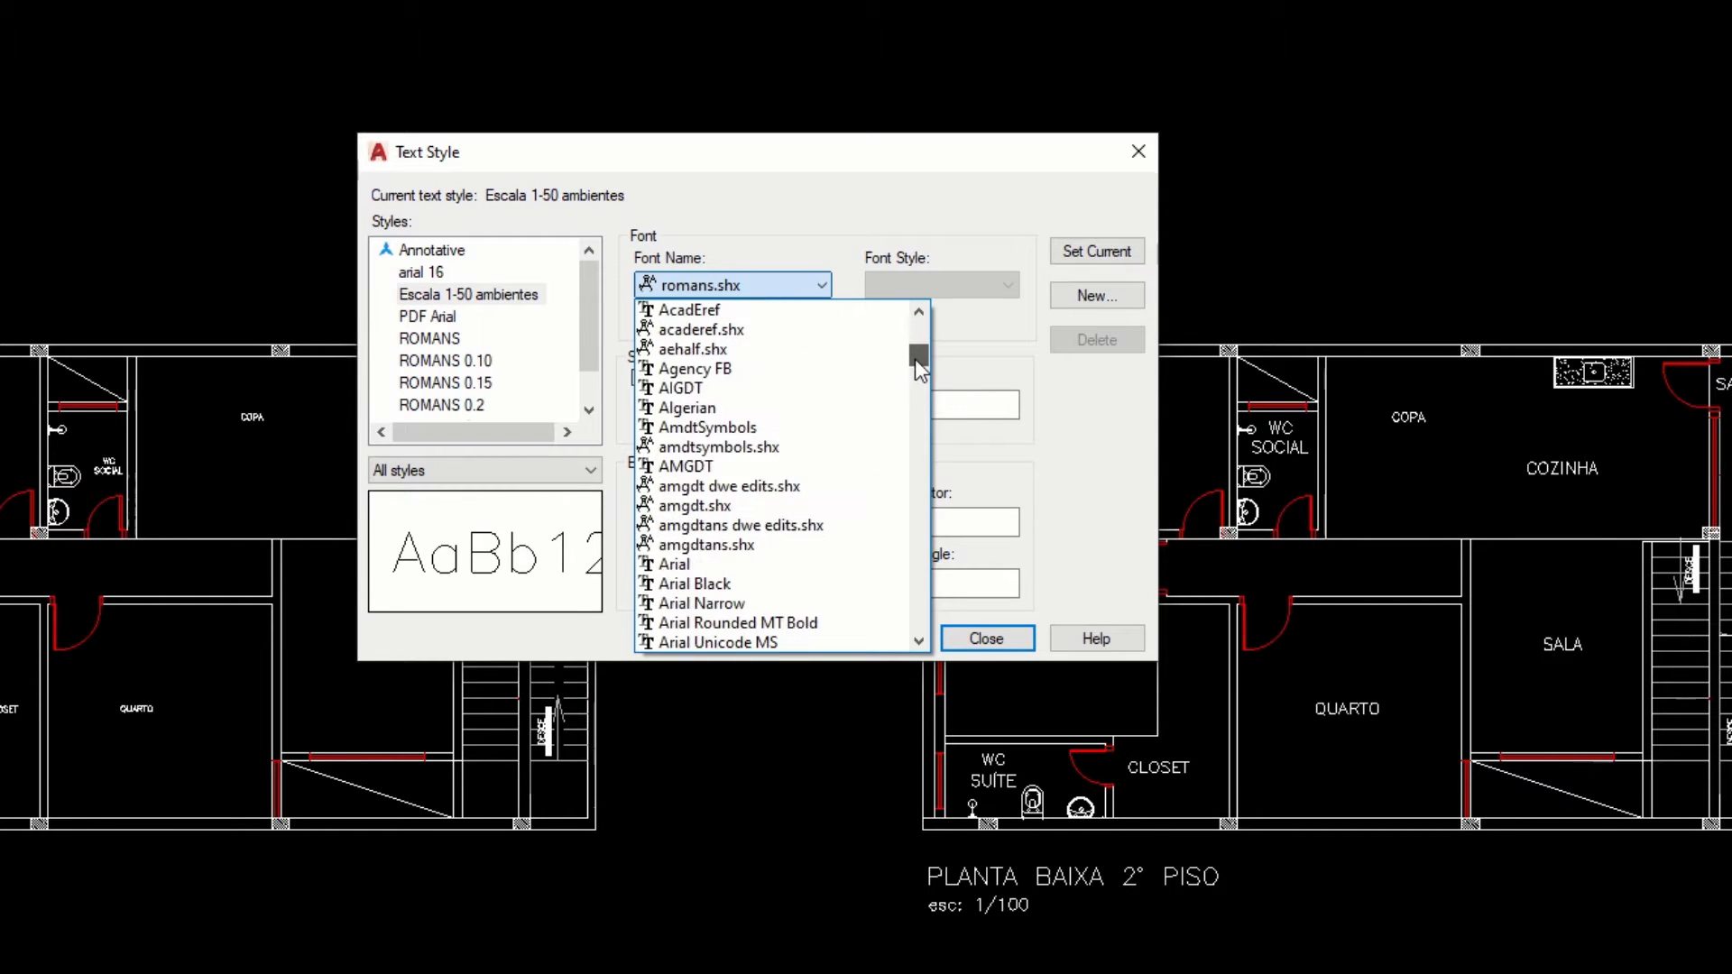
scroll(915, 359, down, 1)
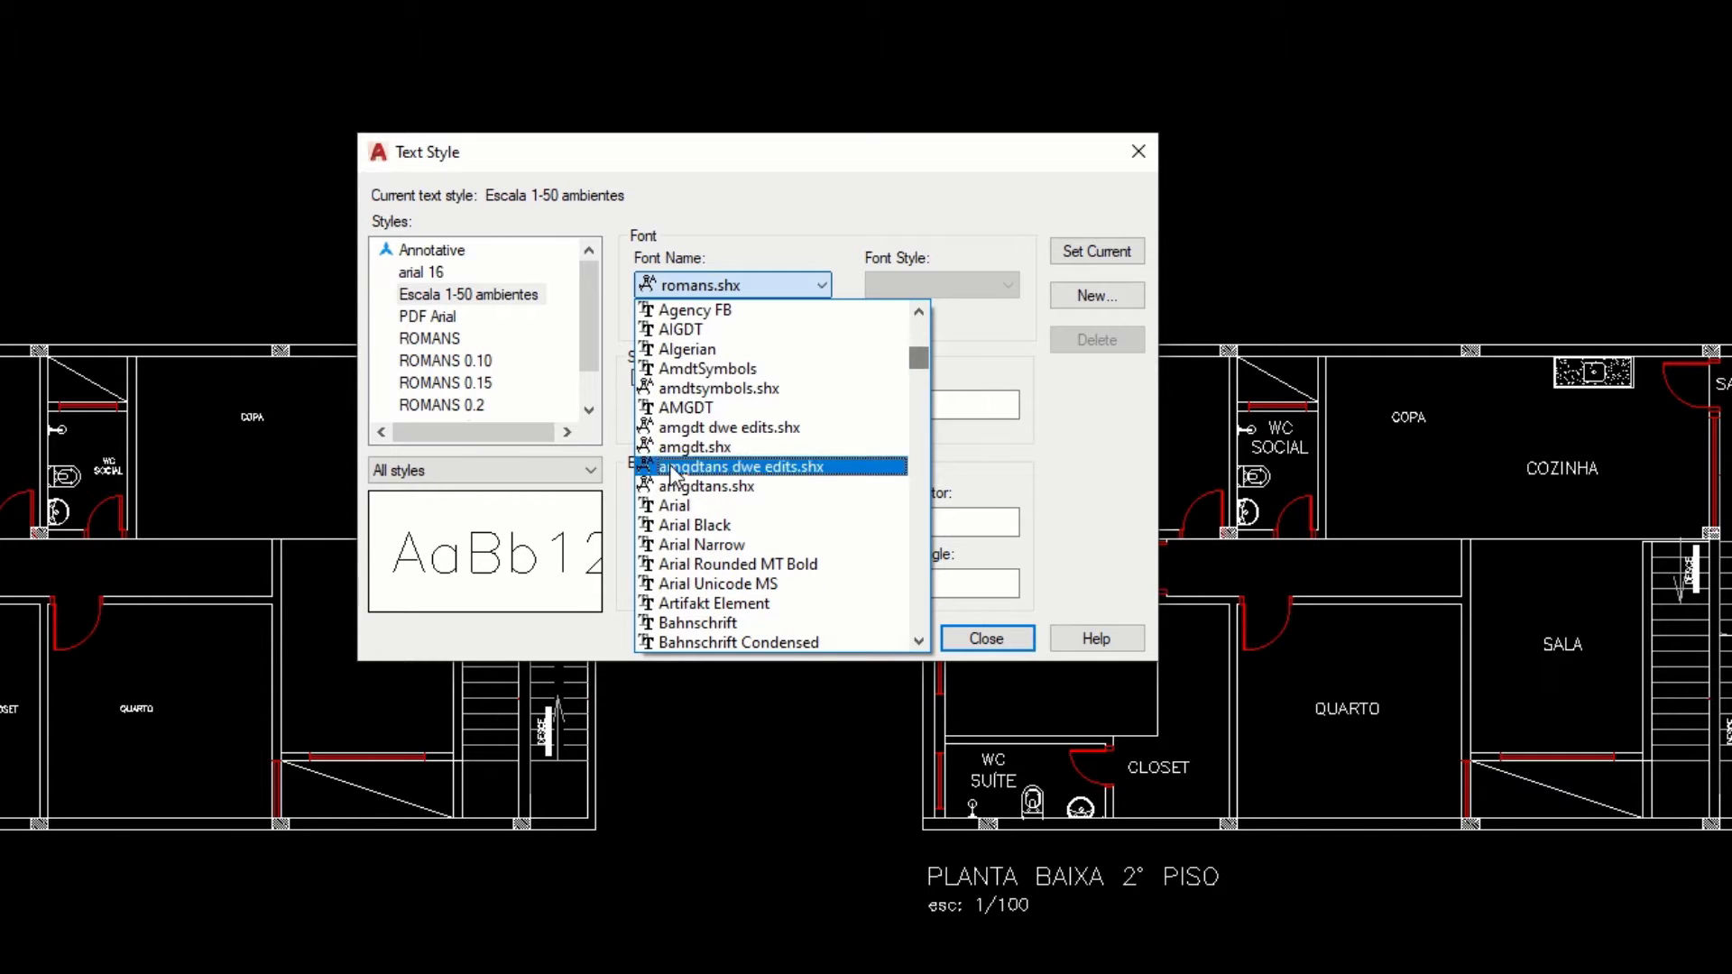
click(678, 508)
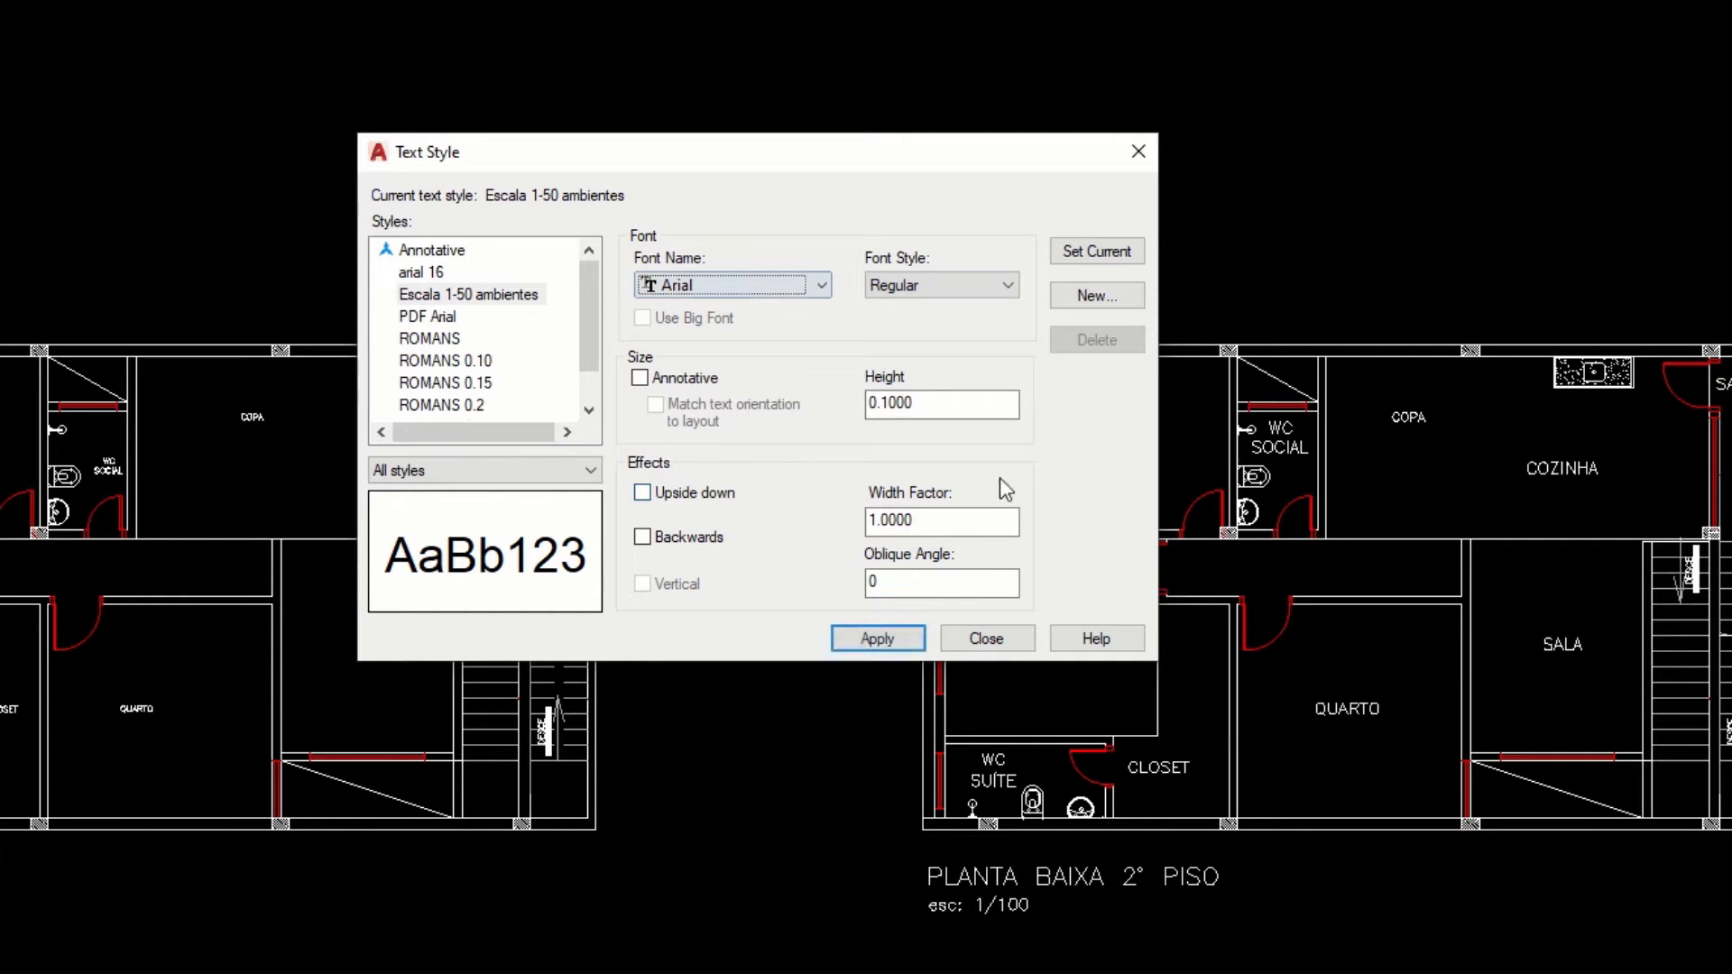
click(884, 640)
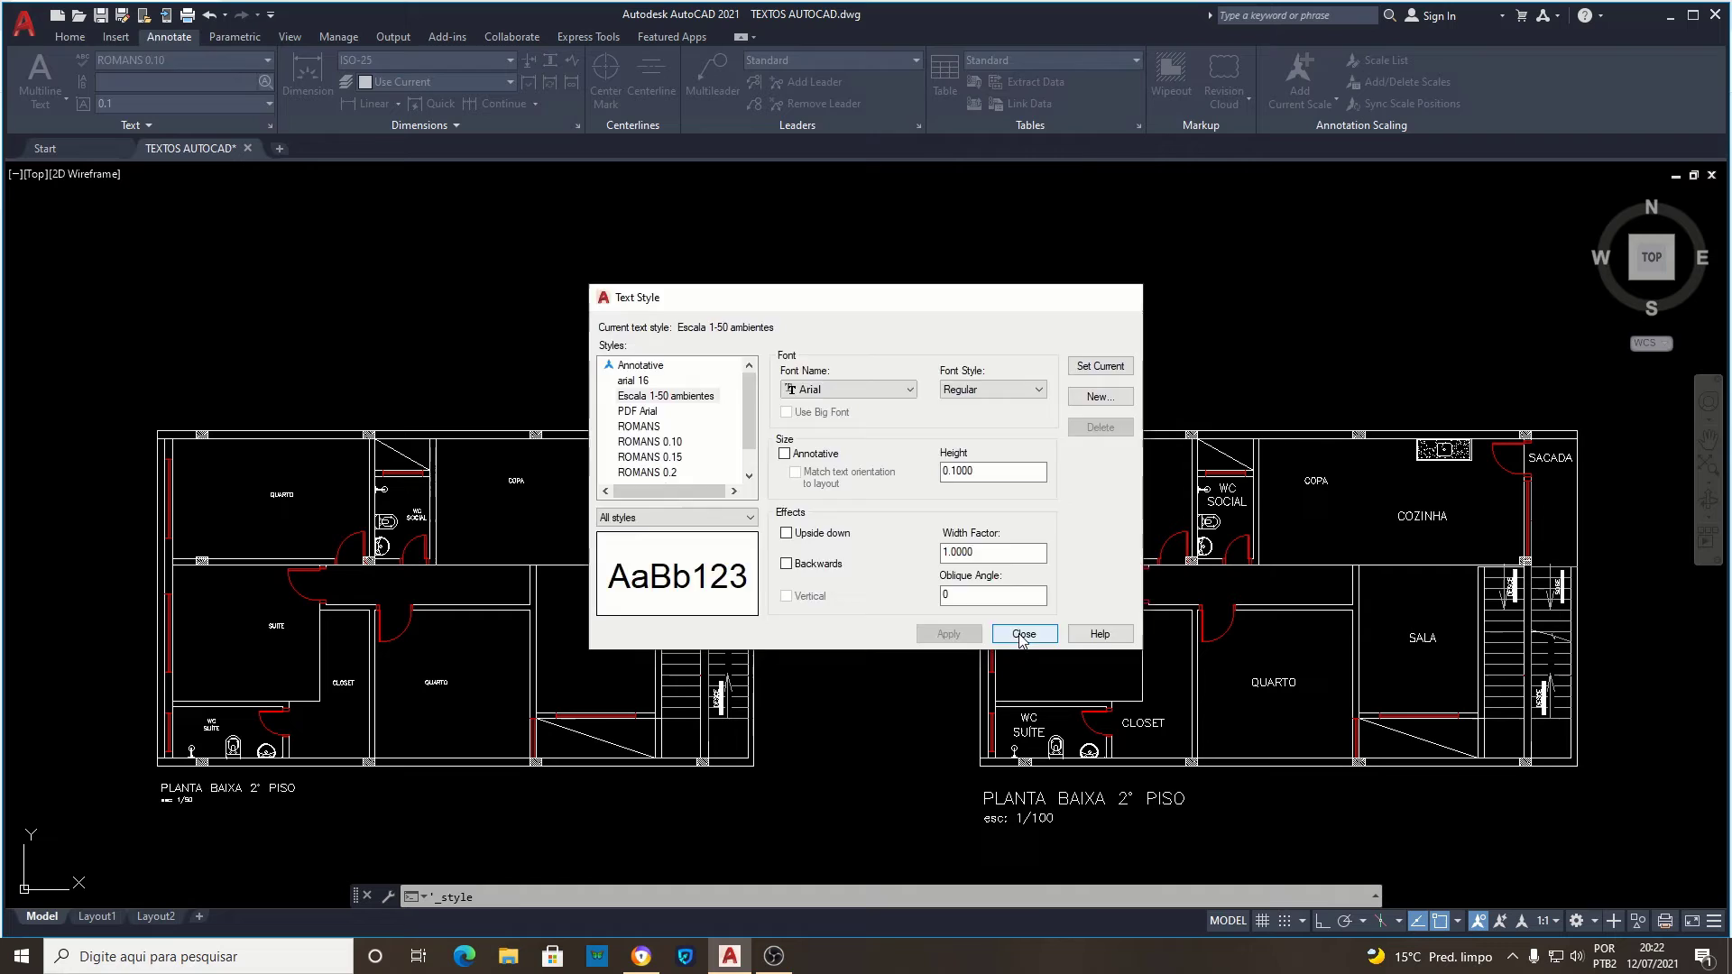
click(1016, 635)
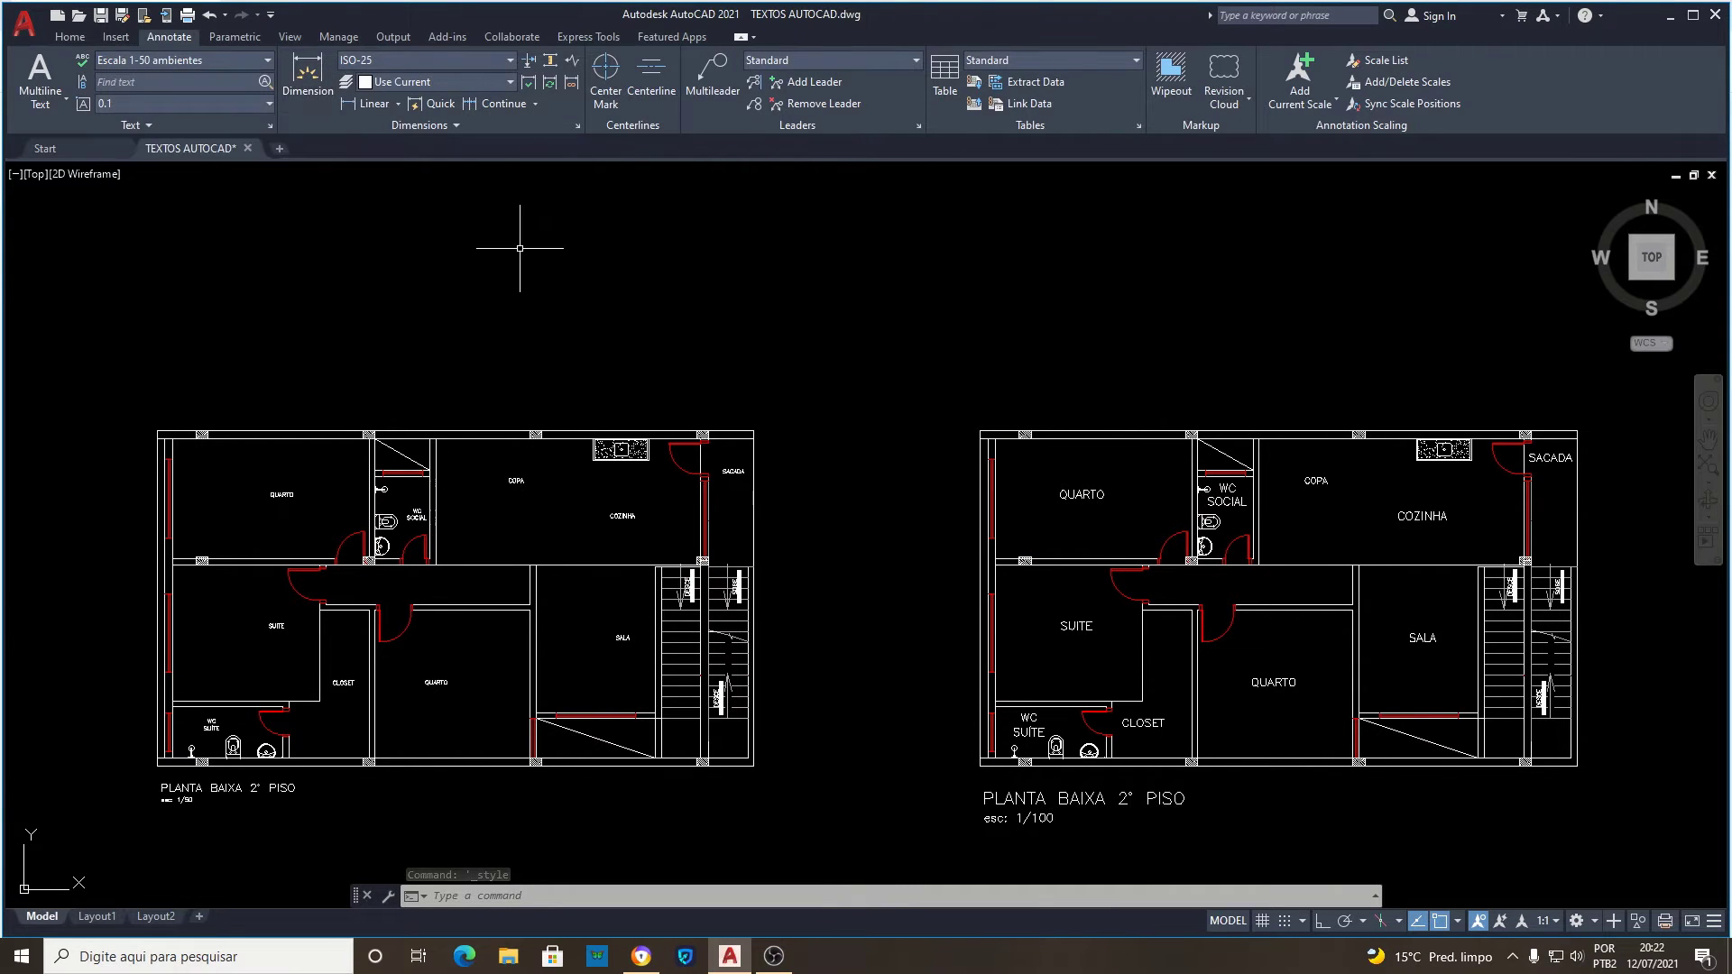
Write a multiline QUARTO label in the top-left bedroom in the Escala 1-50 ambientes style.
click(70, 36)
scroll(695, 325, down, 2)
scroll(529, 496, up, 2)
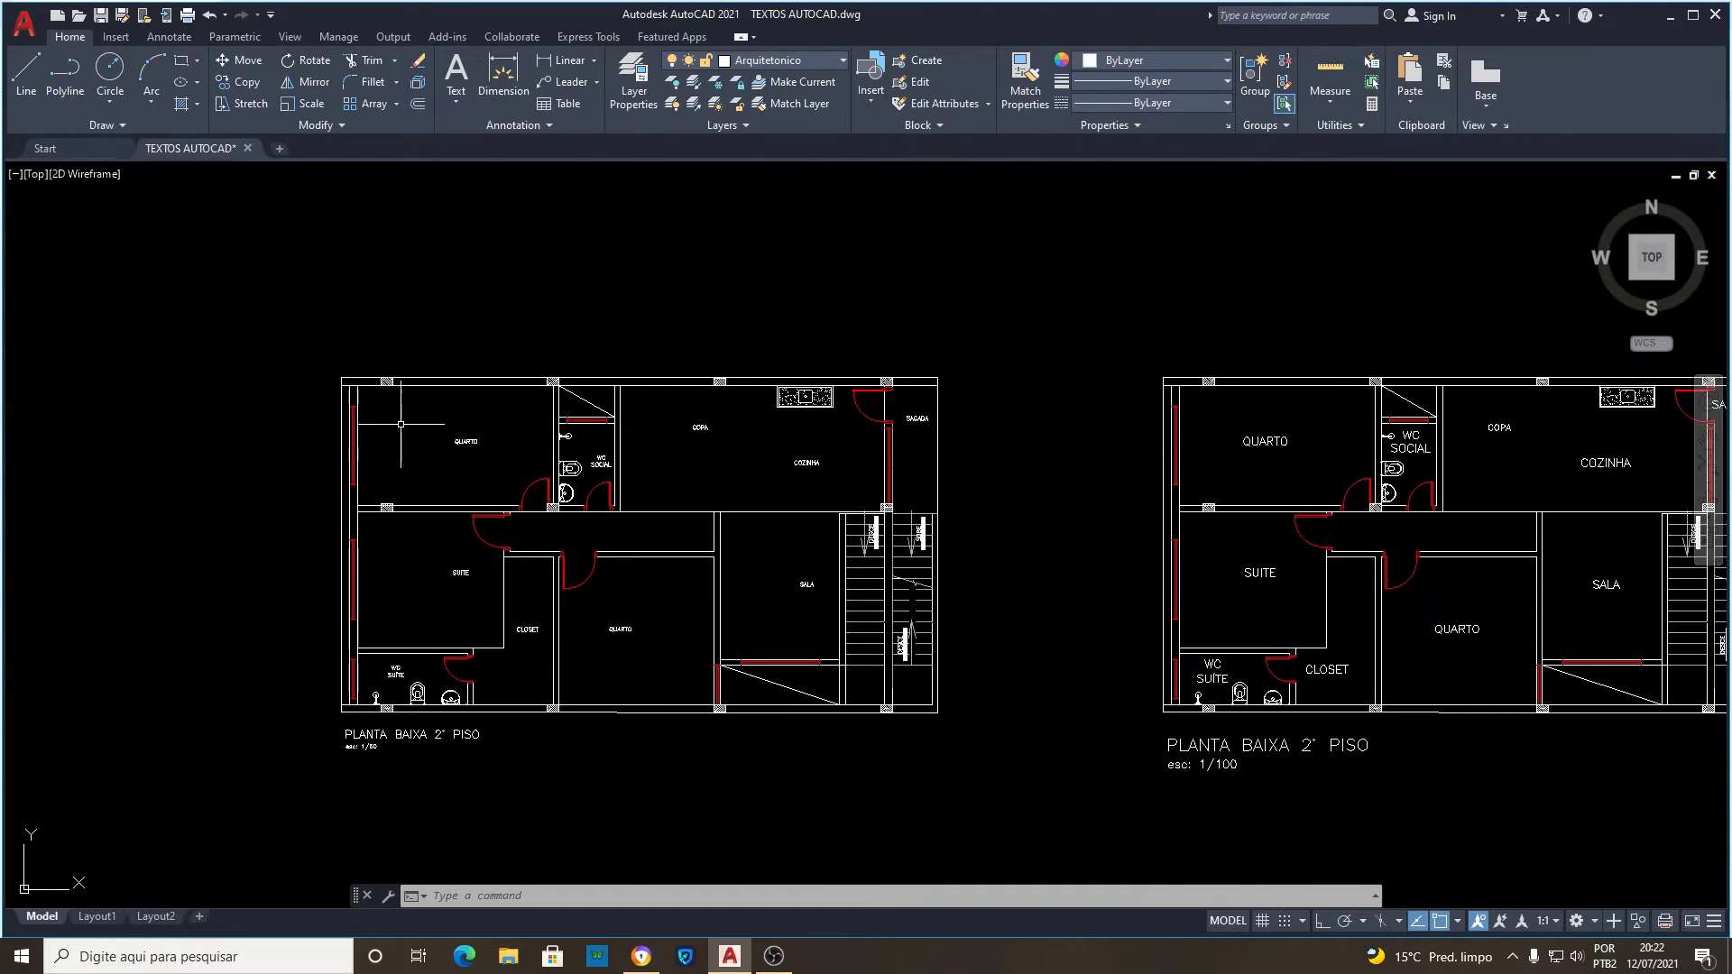
scroll(452, 413, up, 2)
scroll(452, 413, up, 2)
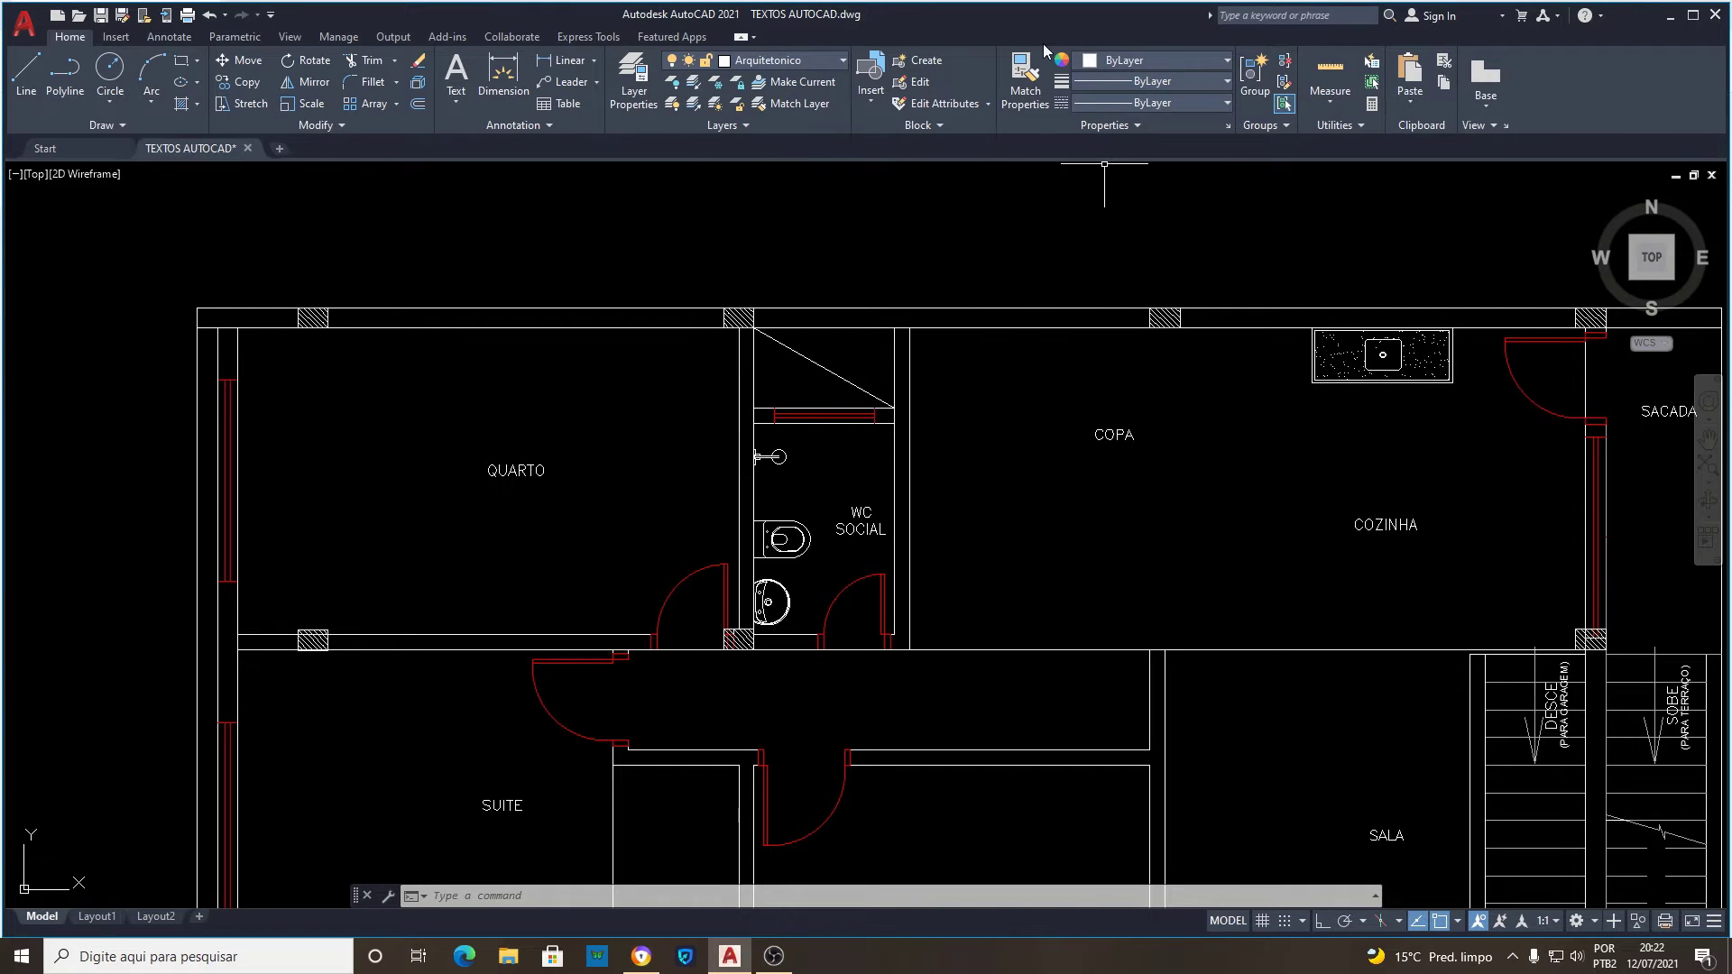
click(455, 78)
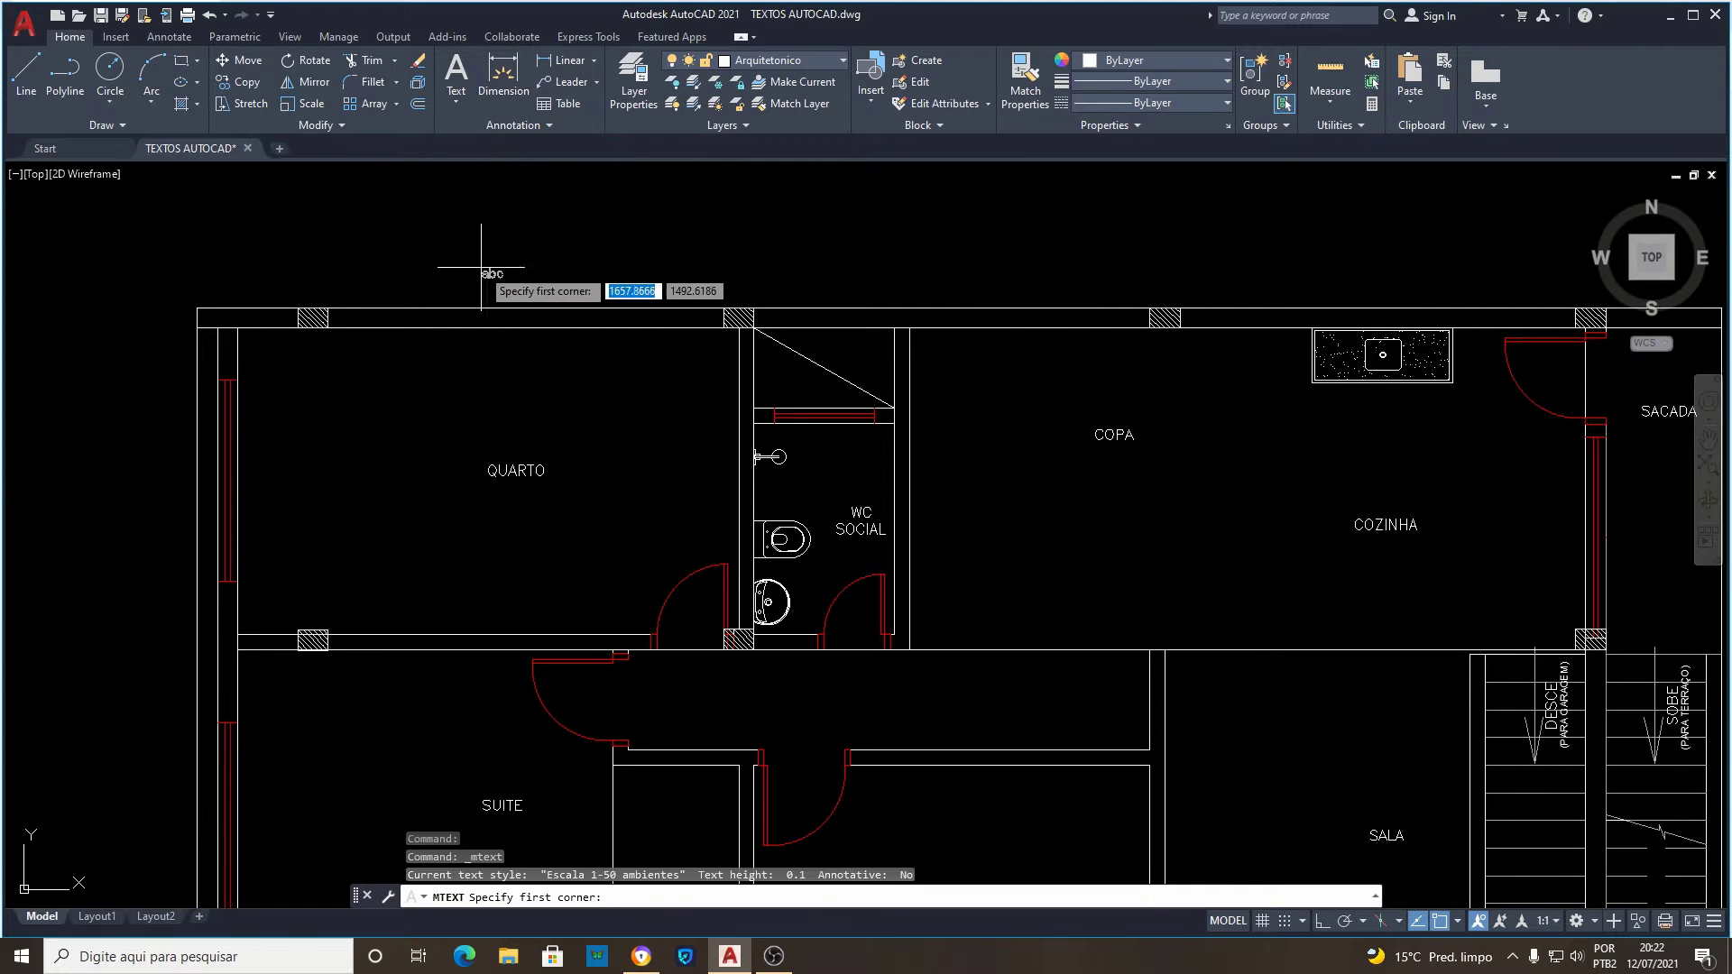
click(431, 380)
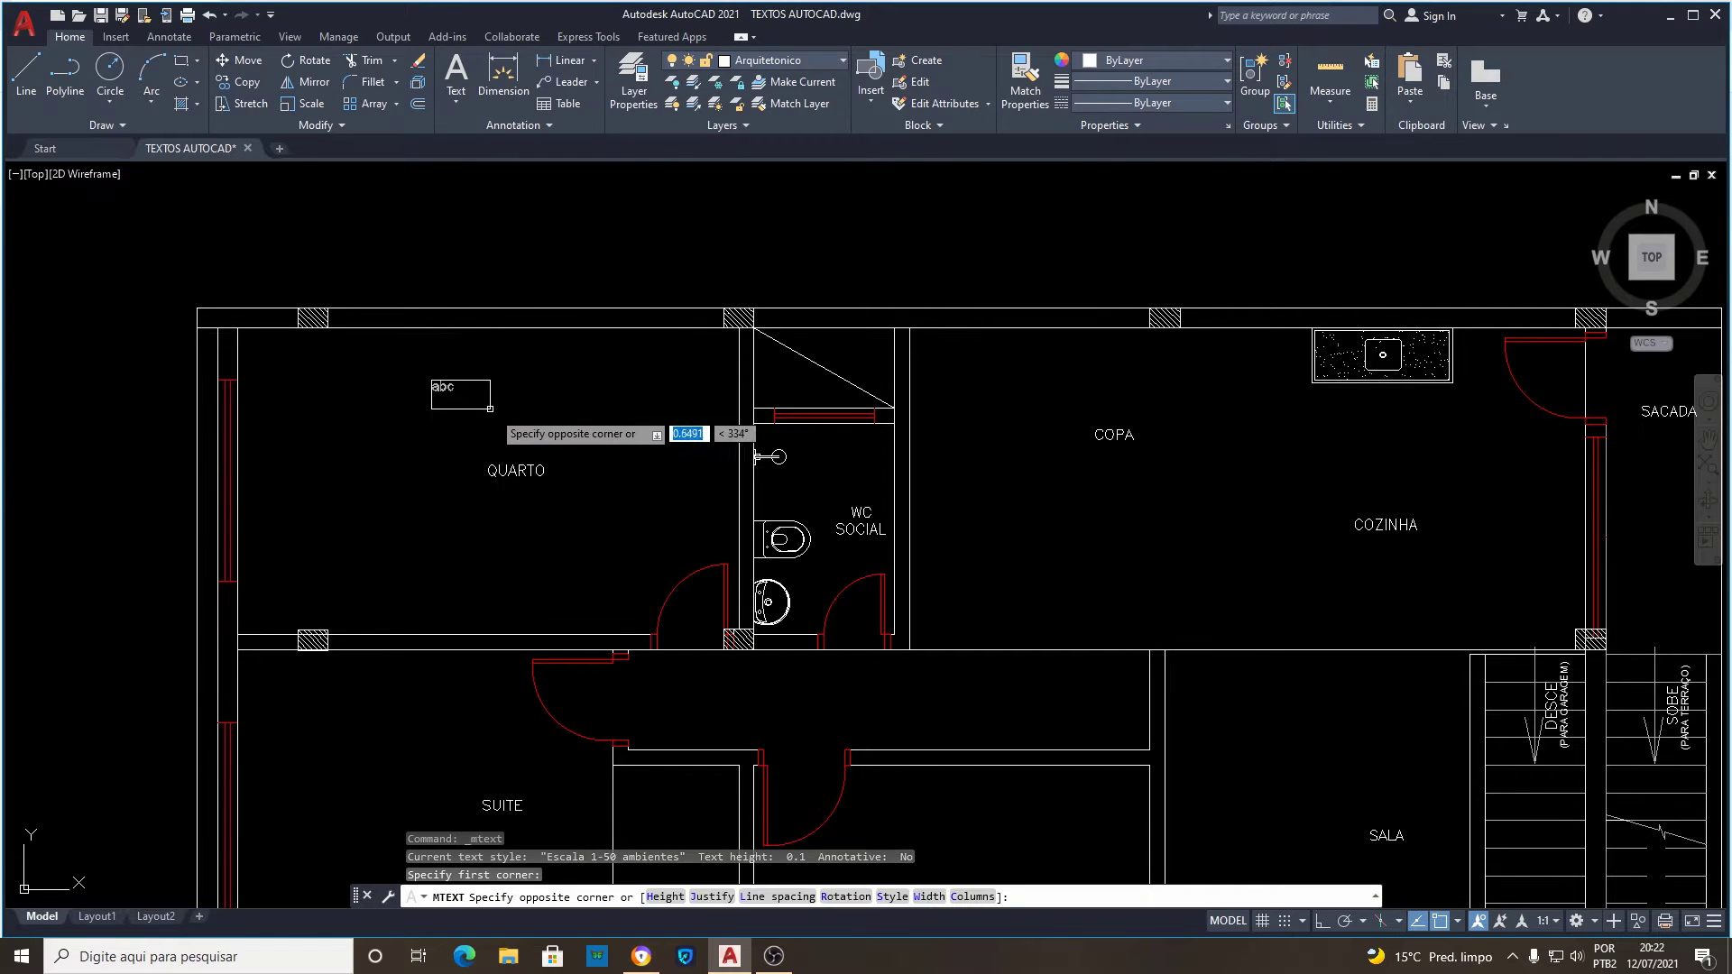
click(547, 413)
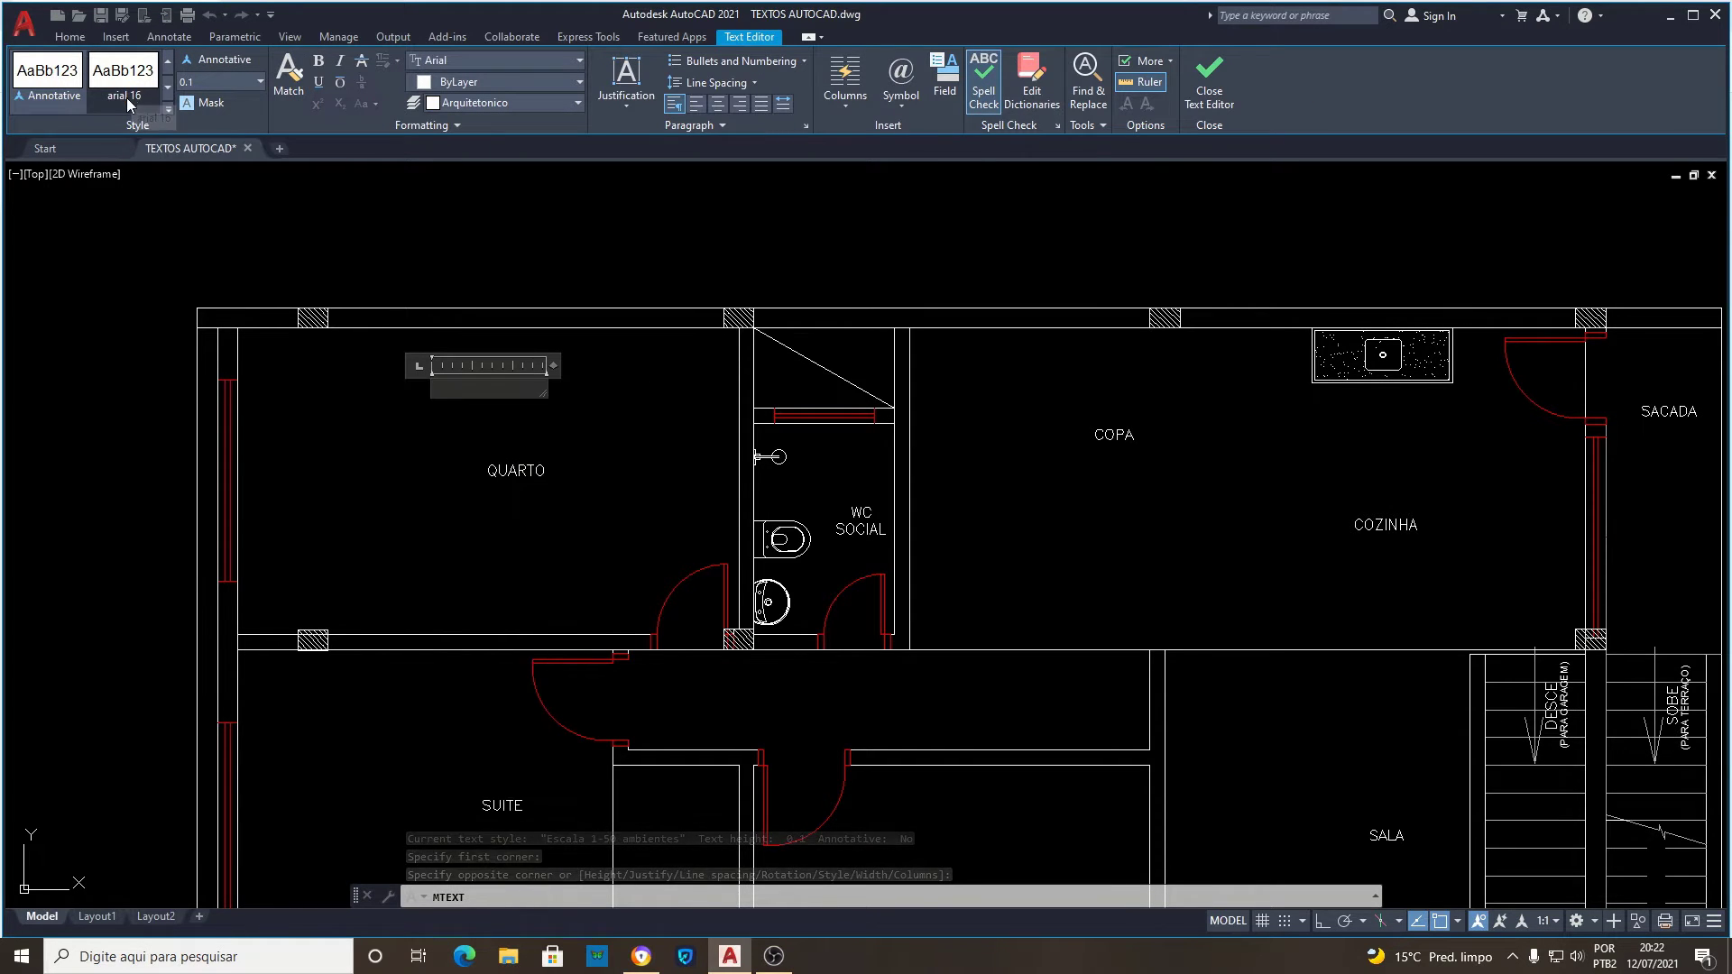
click(168, 89)
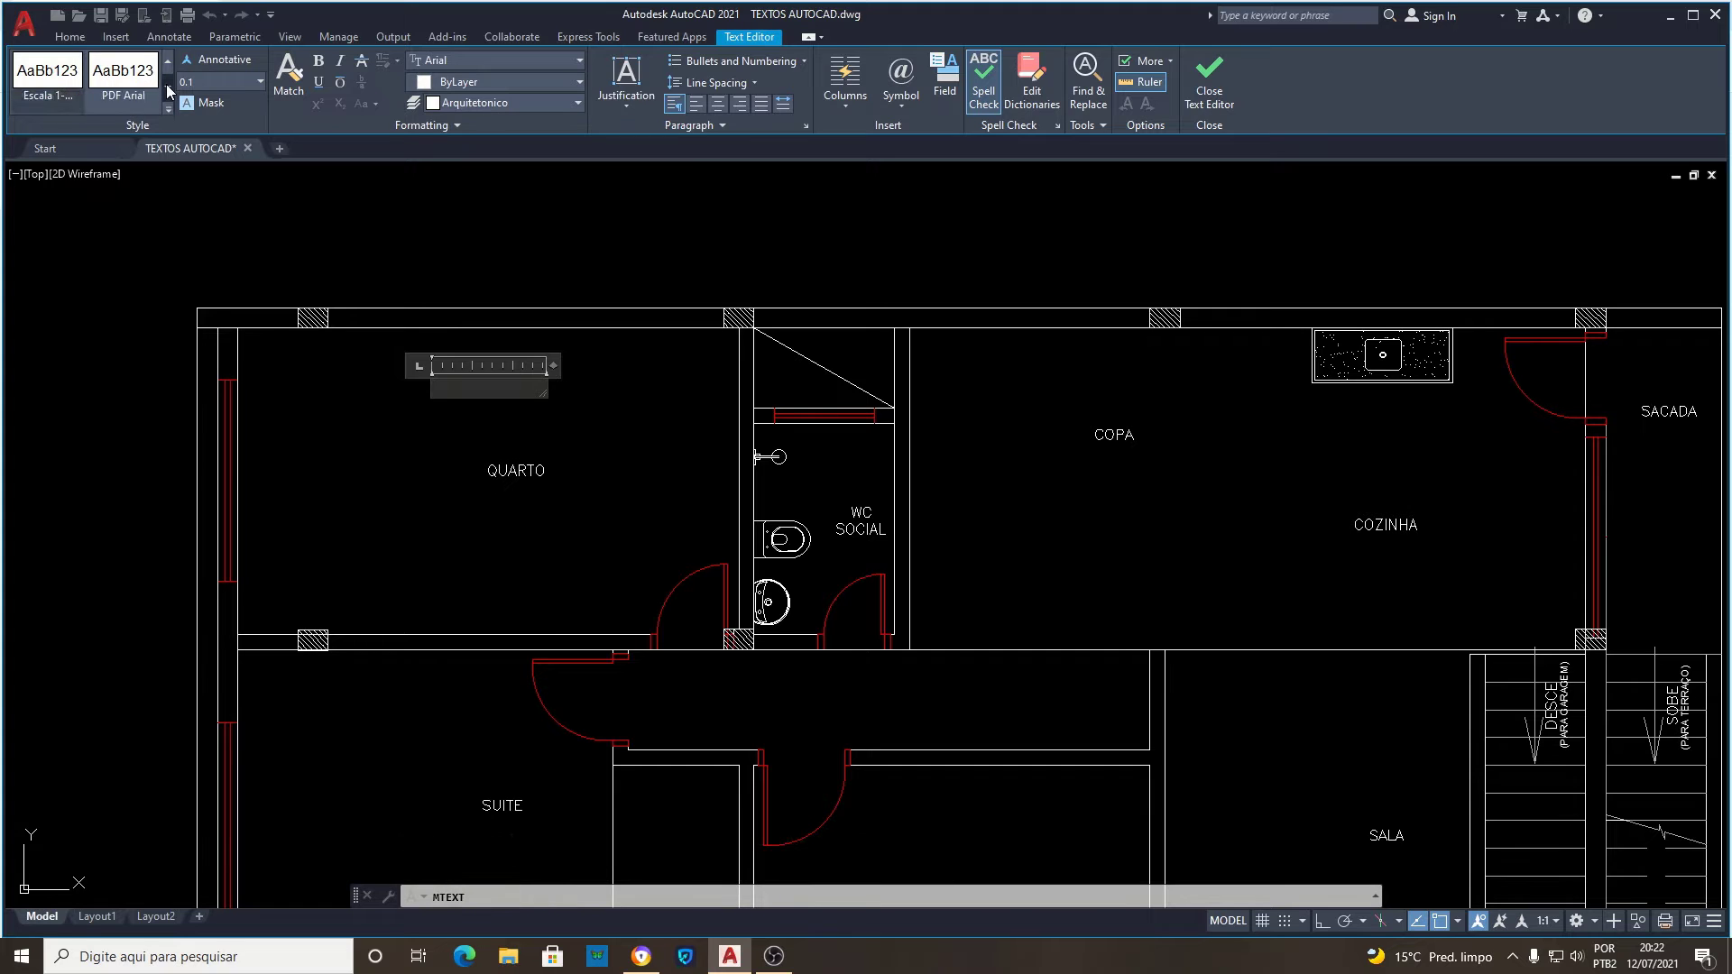
click(168, 88)
click(166, 63)
text(QUARTO)
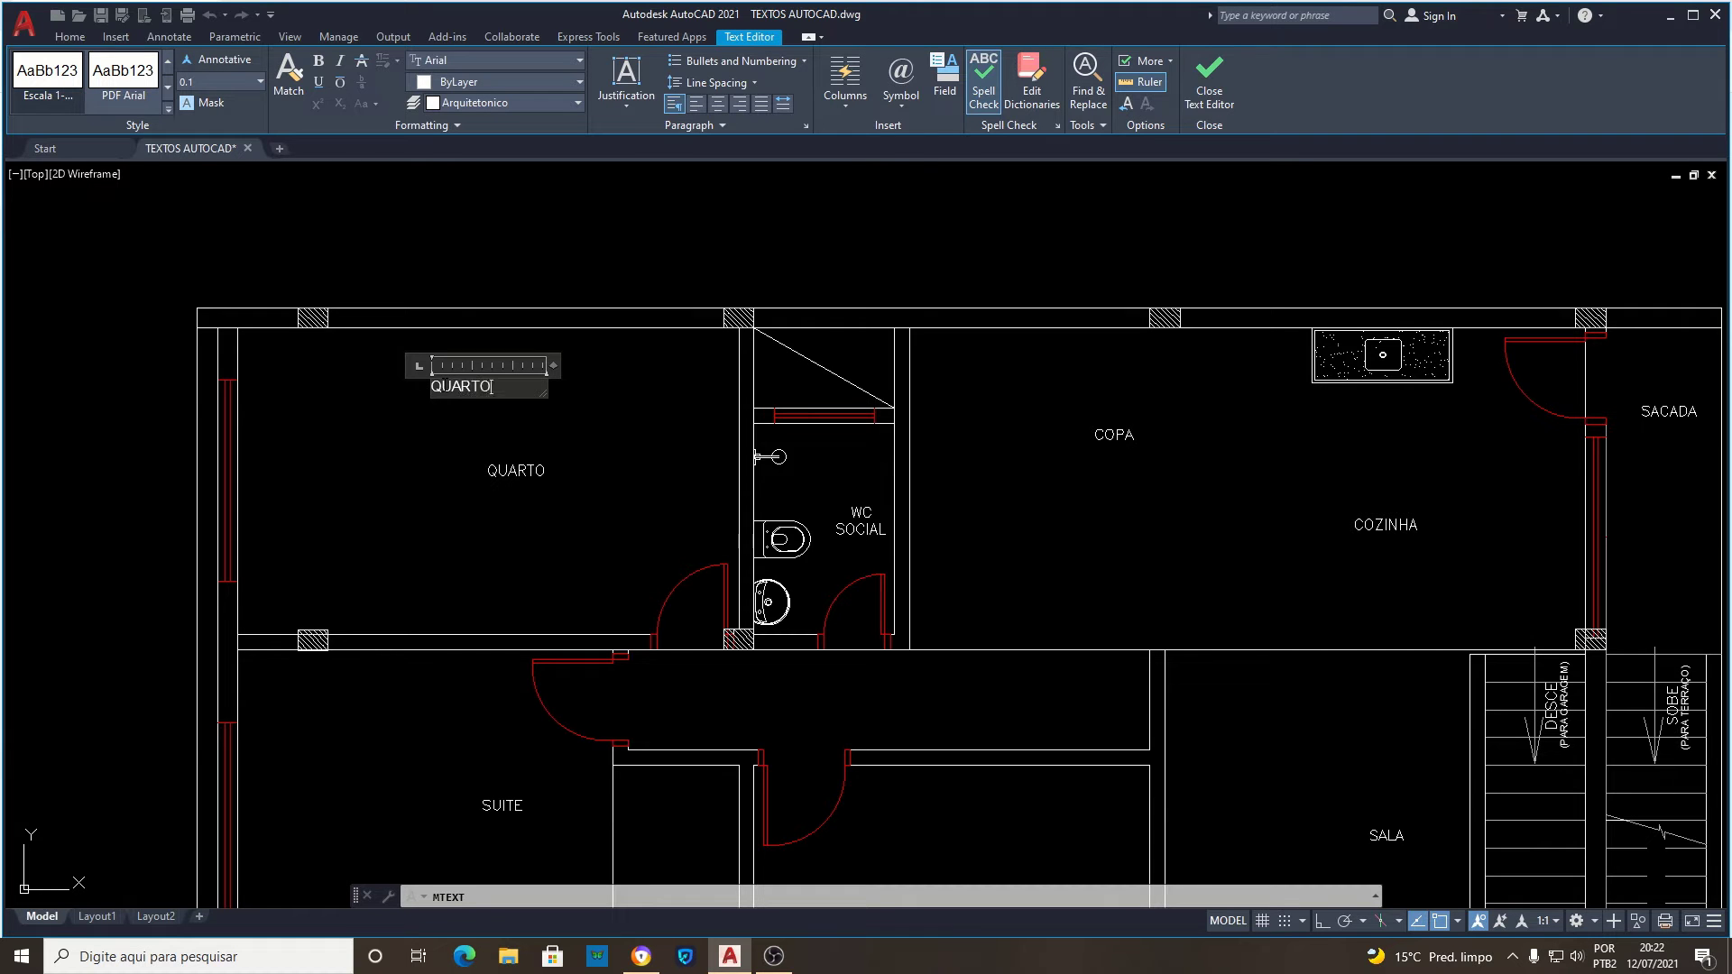
click(456, 406)
Restyle the top QUARTO label's text to Escala 1-50 ambientes.
scroll(465, 386, up, 2)
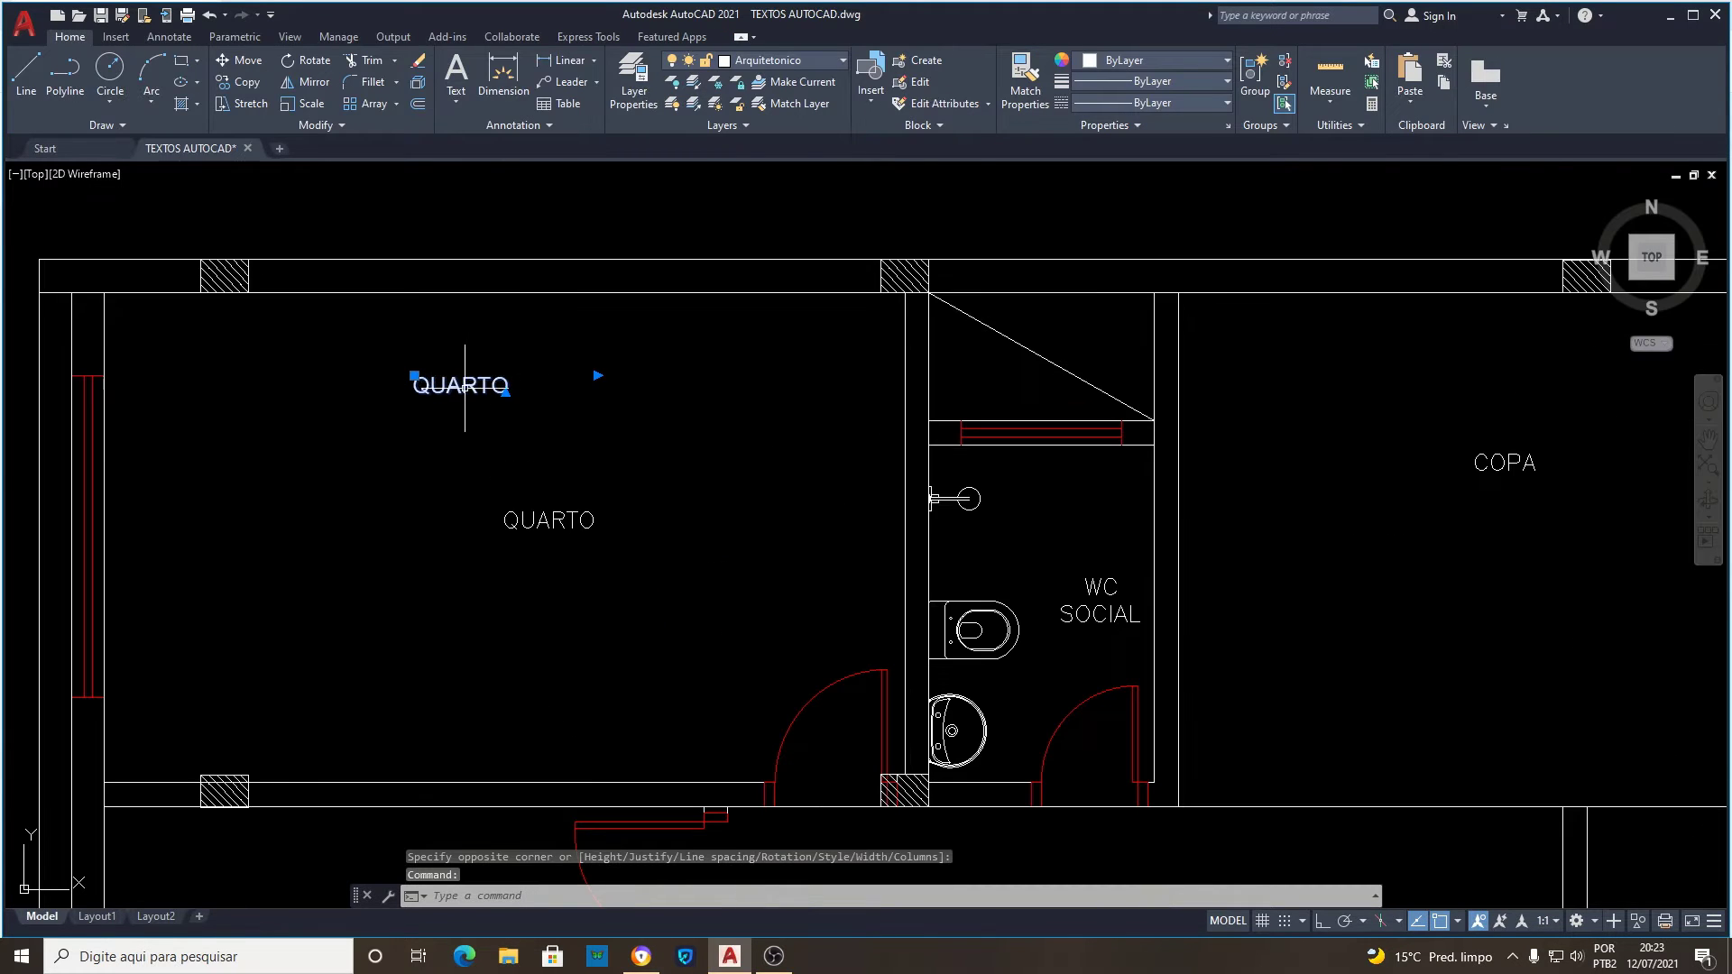
double_click(462, 383)
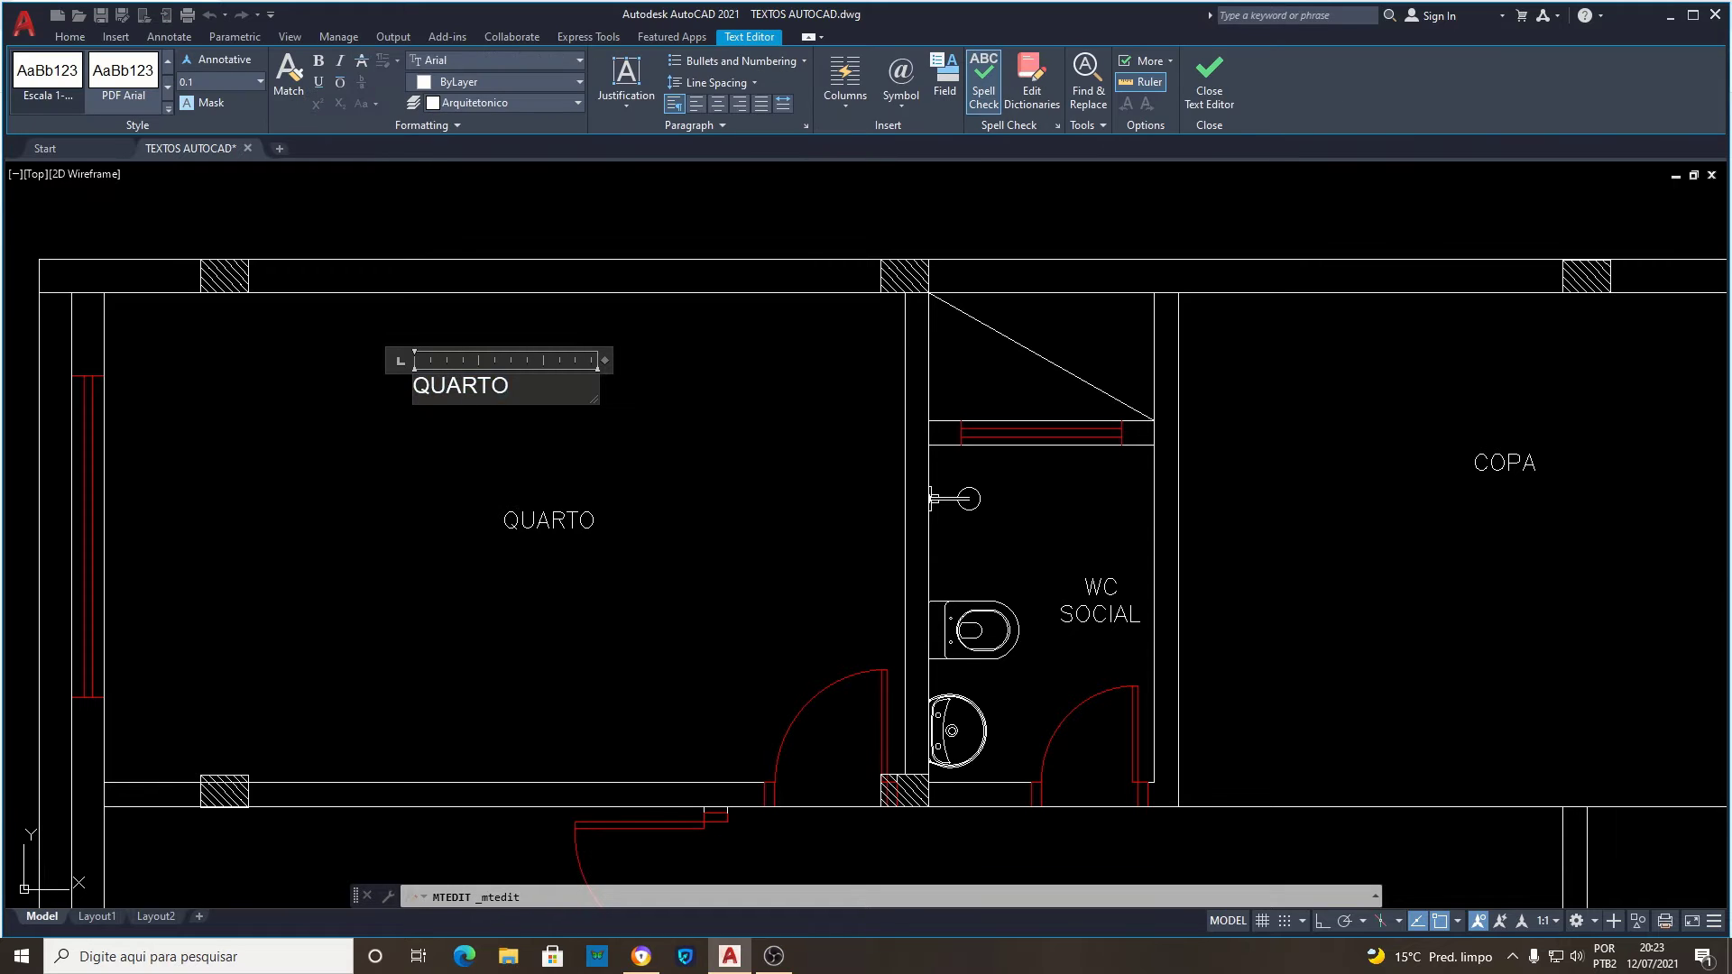
drag(509, 386, 385, 387)
click(34, 97)
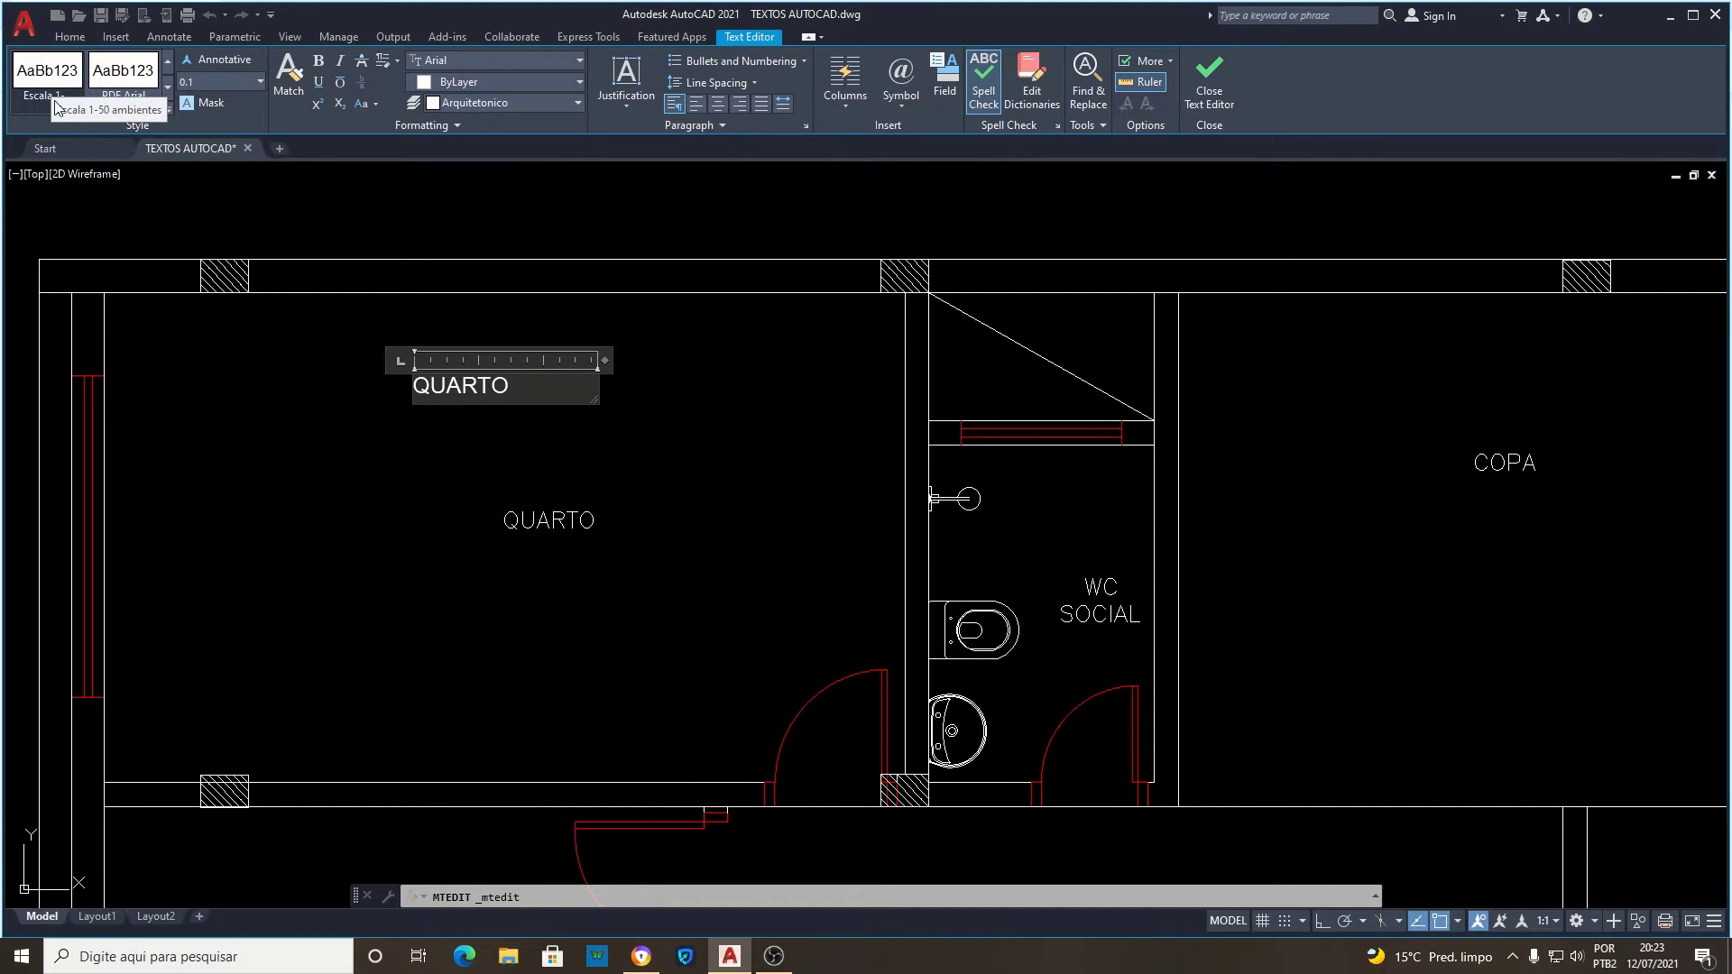
click(584, 437)
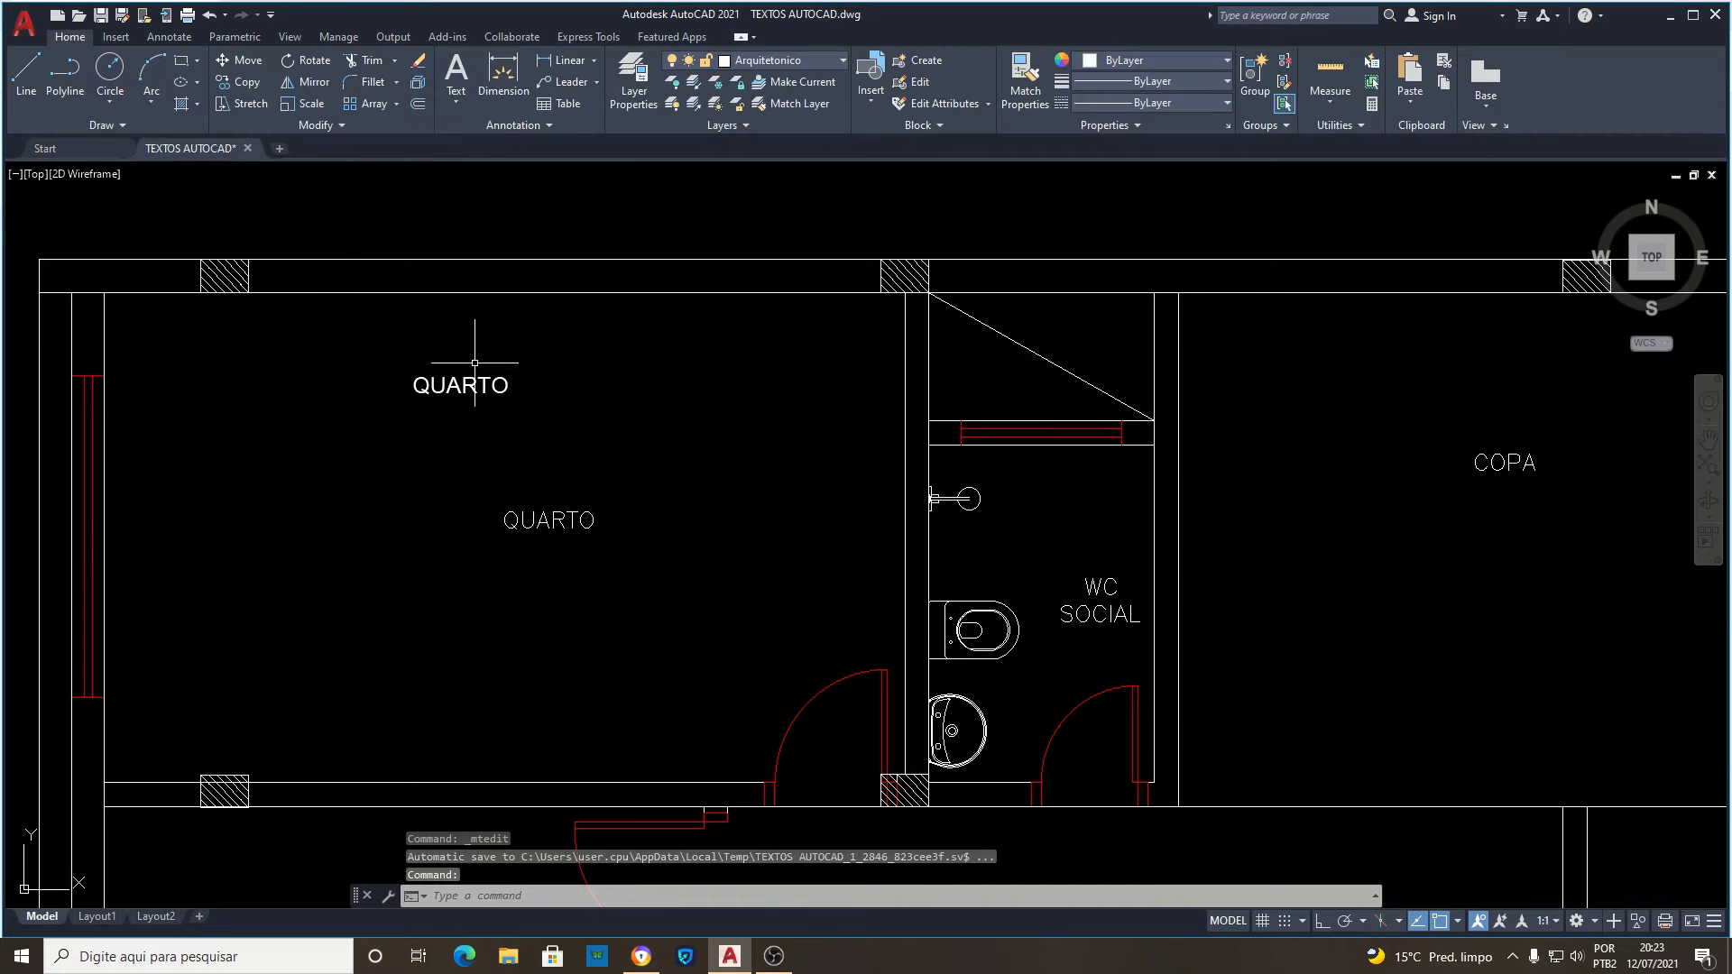
scroll(499, 368, down, 3)
scroll(499, 368, up, 2)
key(Escape)
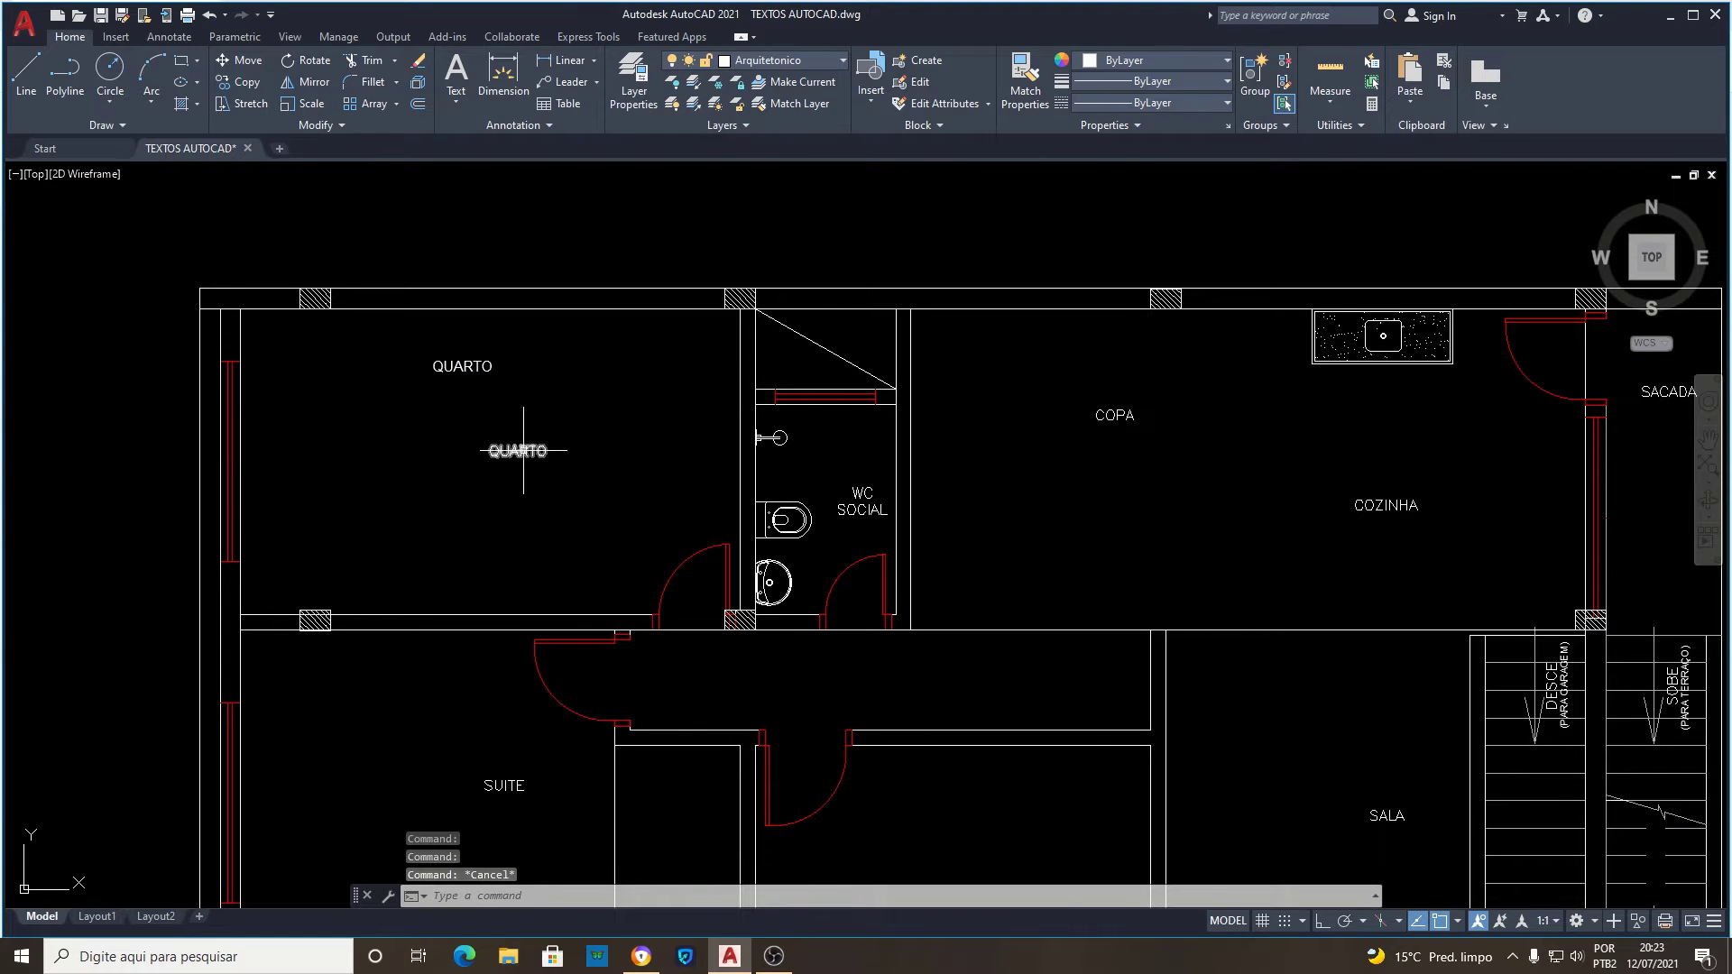
Select the room labels SUITE, COPA, COZINHA, SACADA, WC SOCIAL and the lower QUARTO.
scroll(534, 446, down, 2)
click(505, 663)
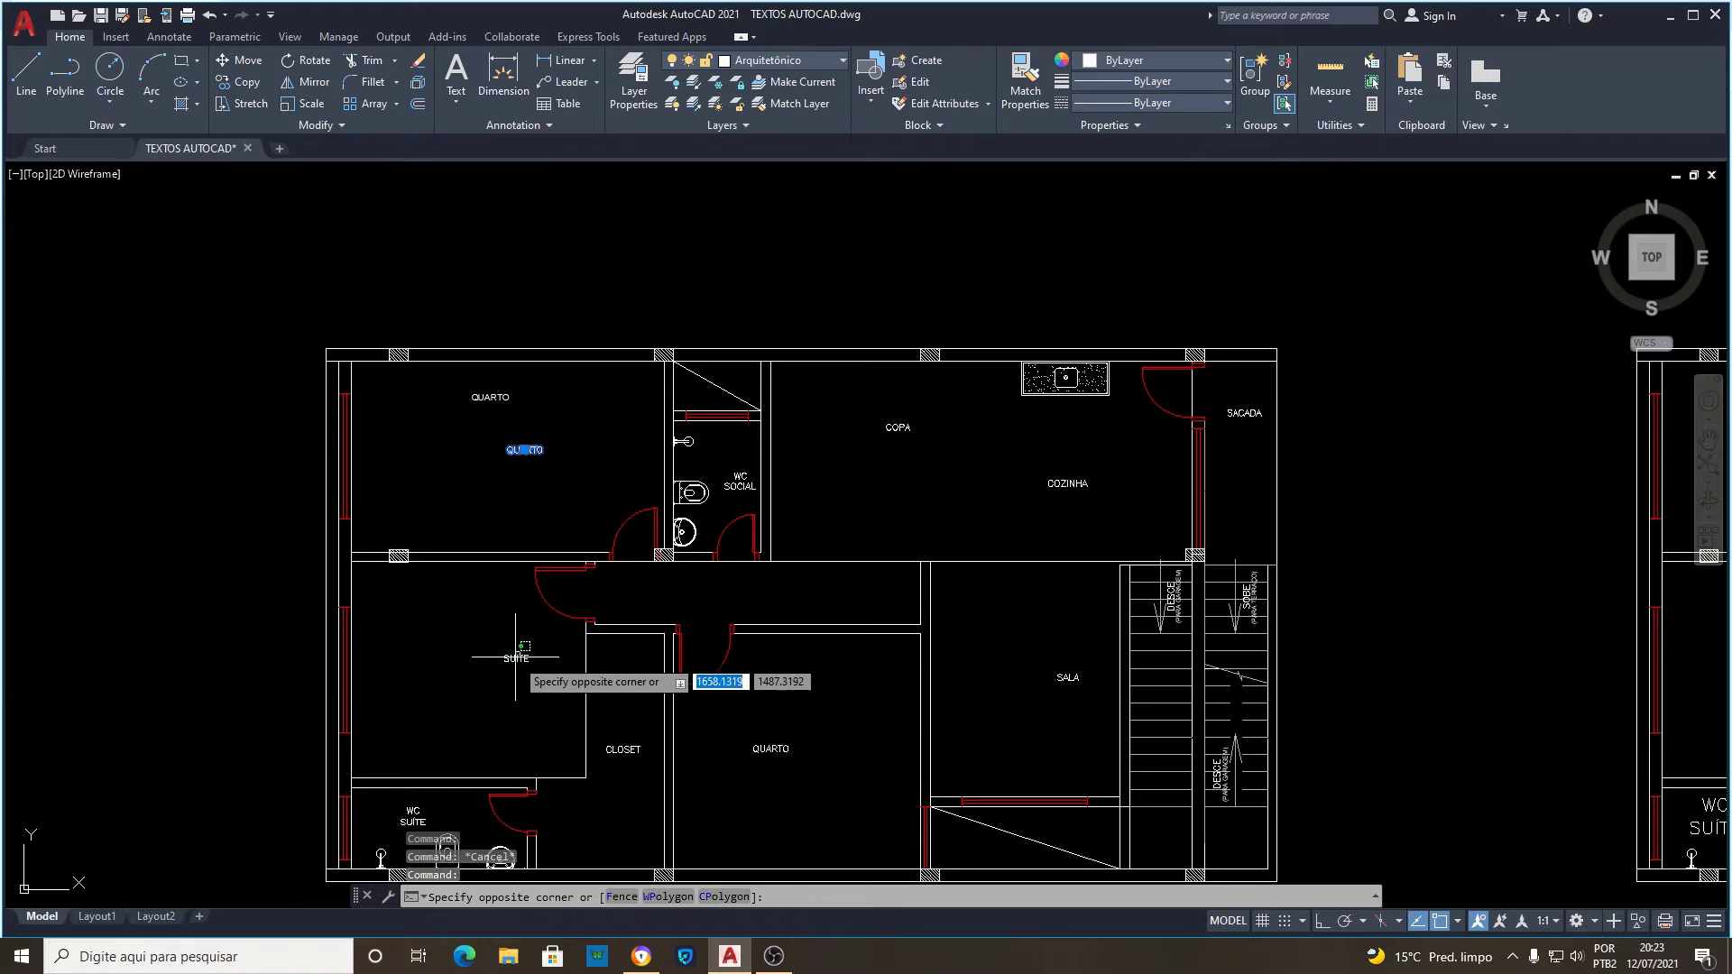
click(898, 427)
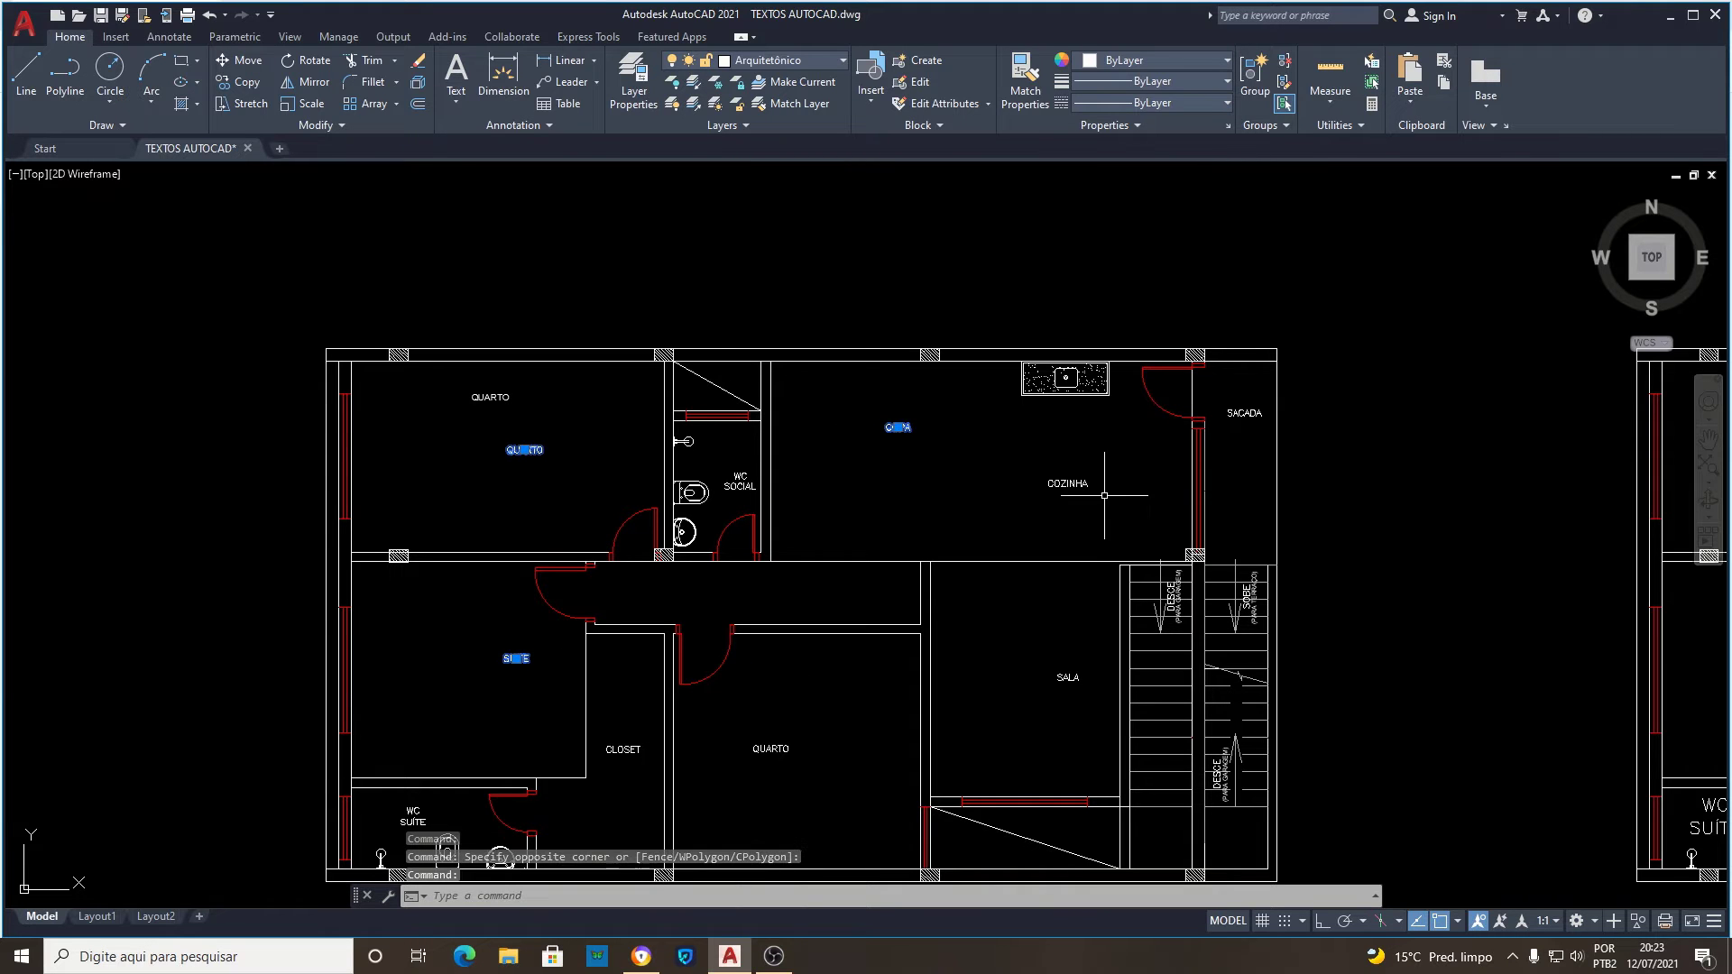
click(1068, 483)
click(1245, 413)
click(740, 483)
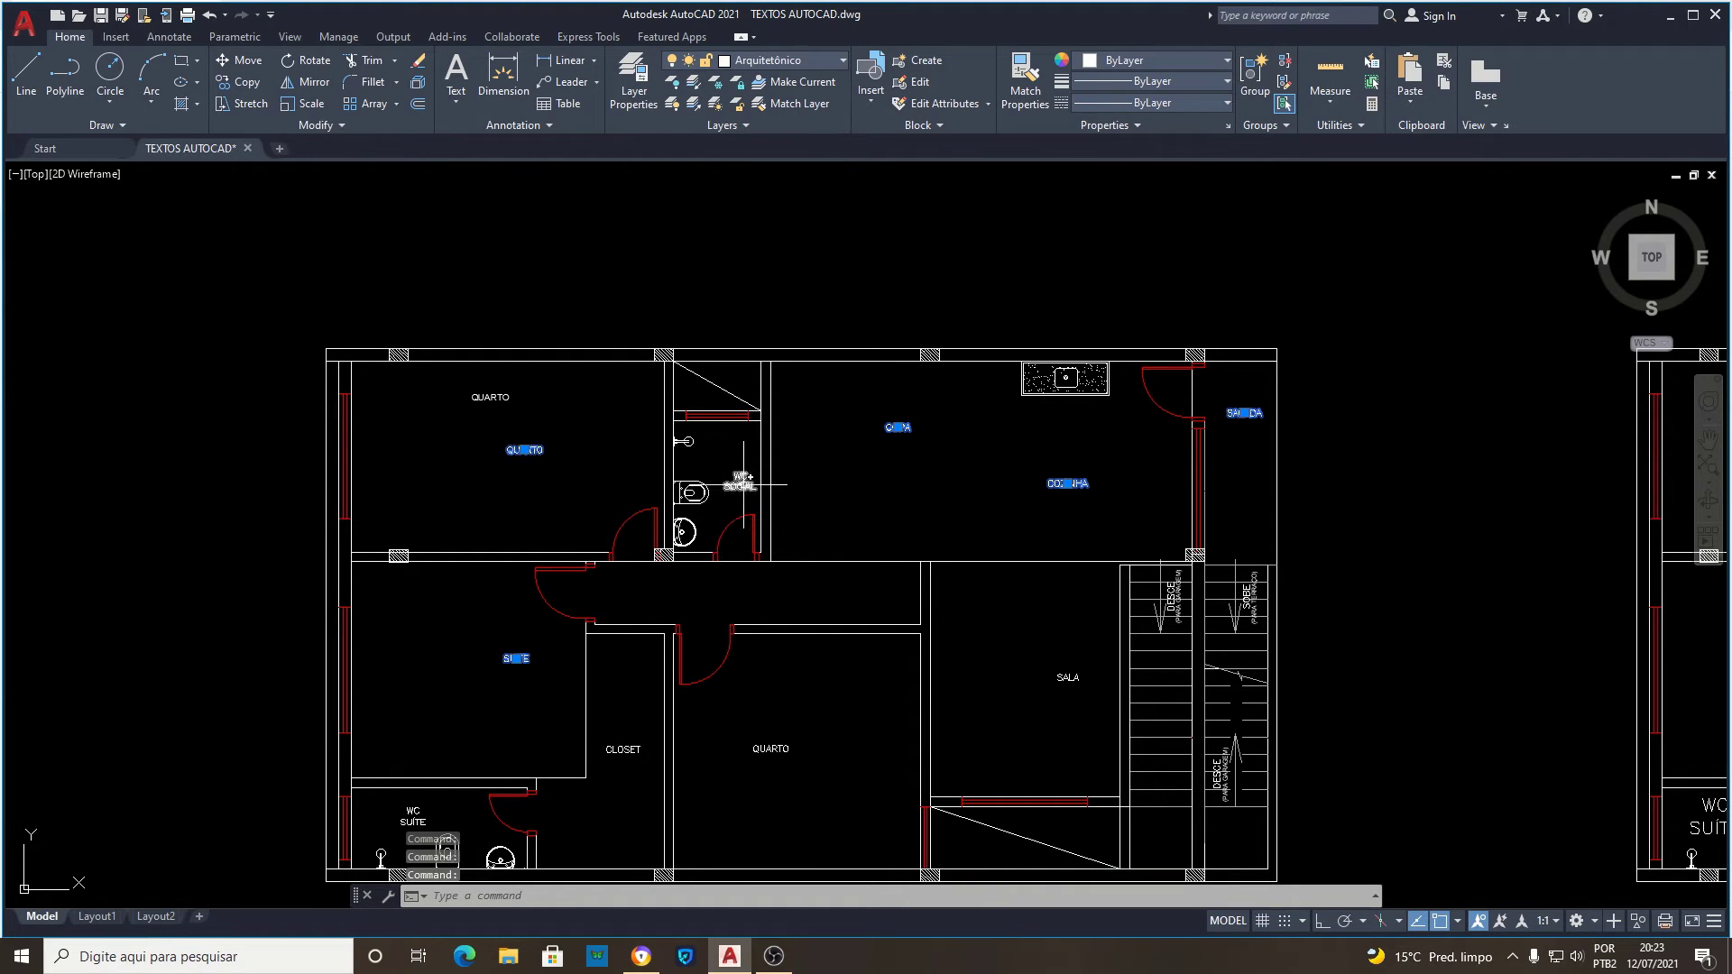
click(772, 749)
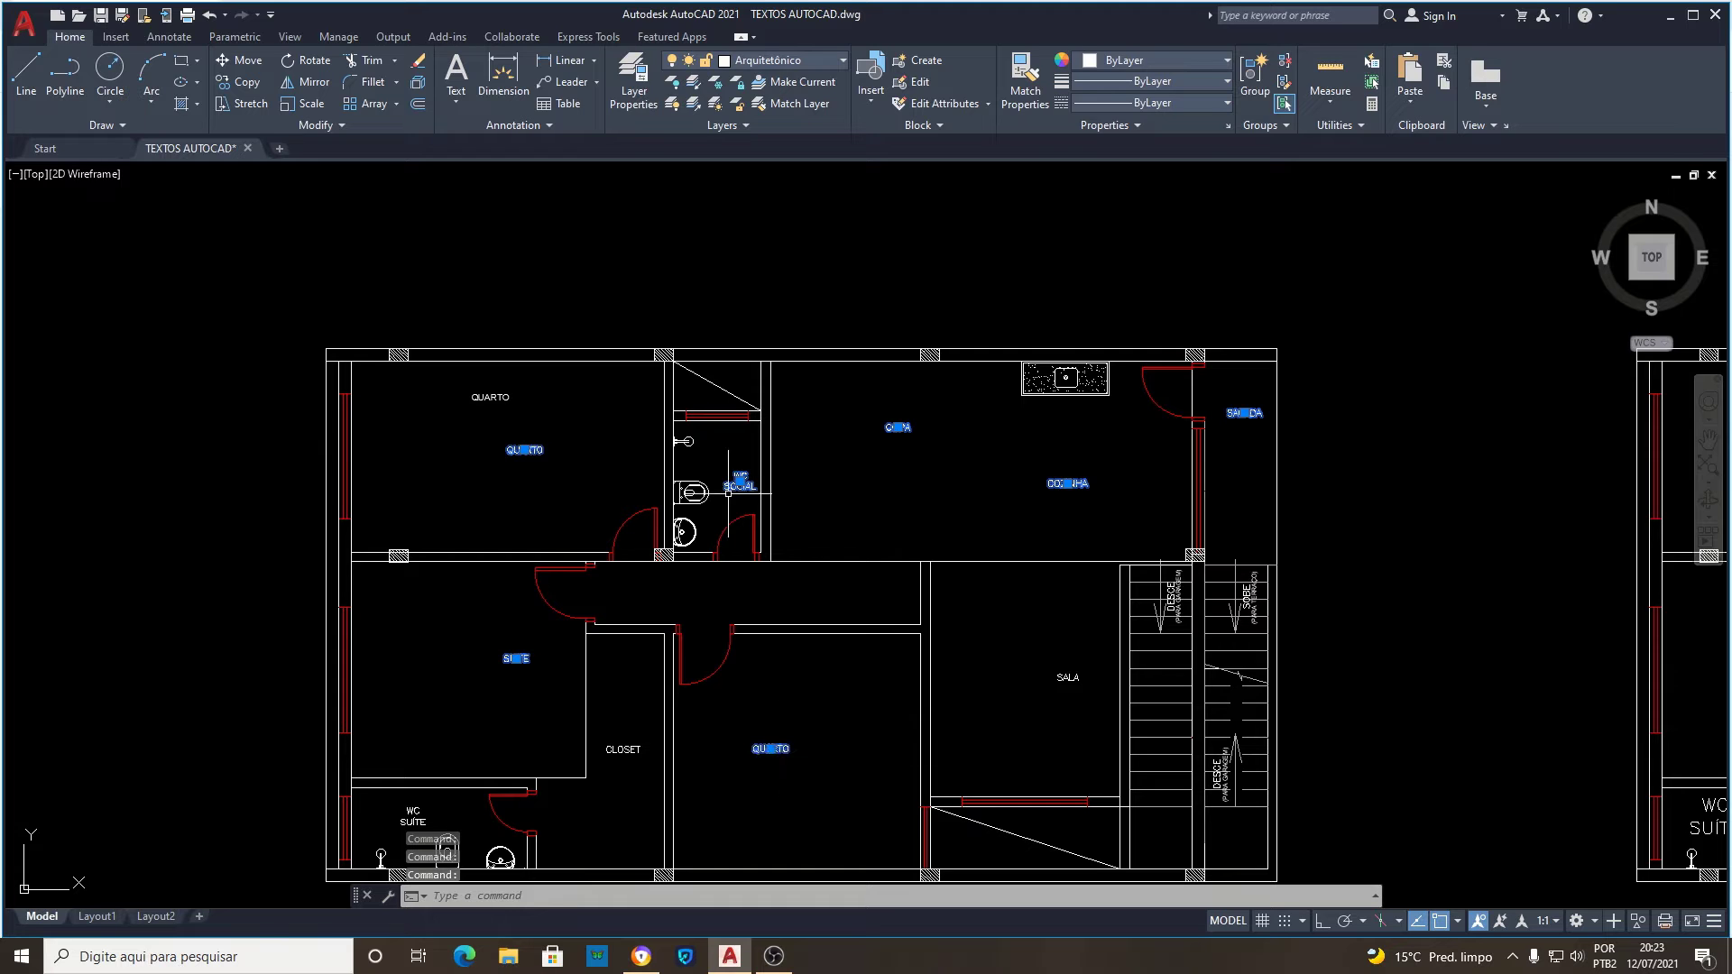
scroll(515, 442, up, 5)
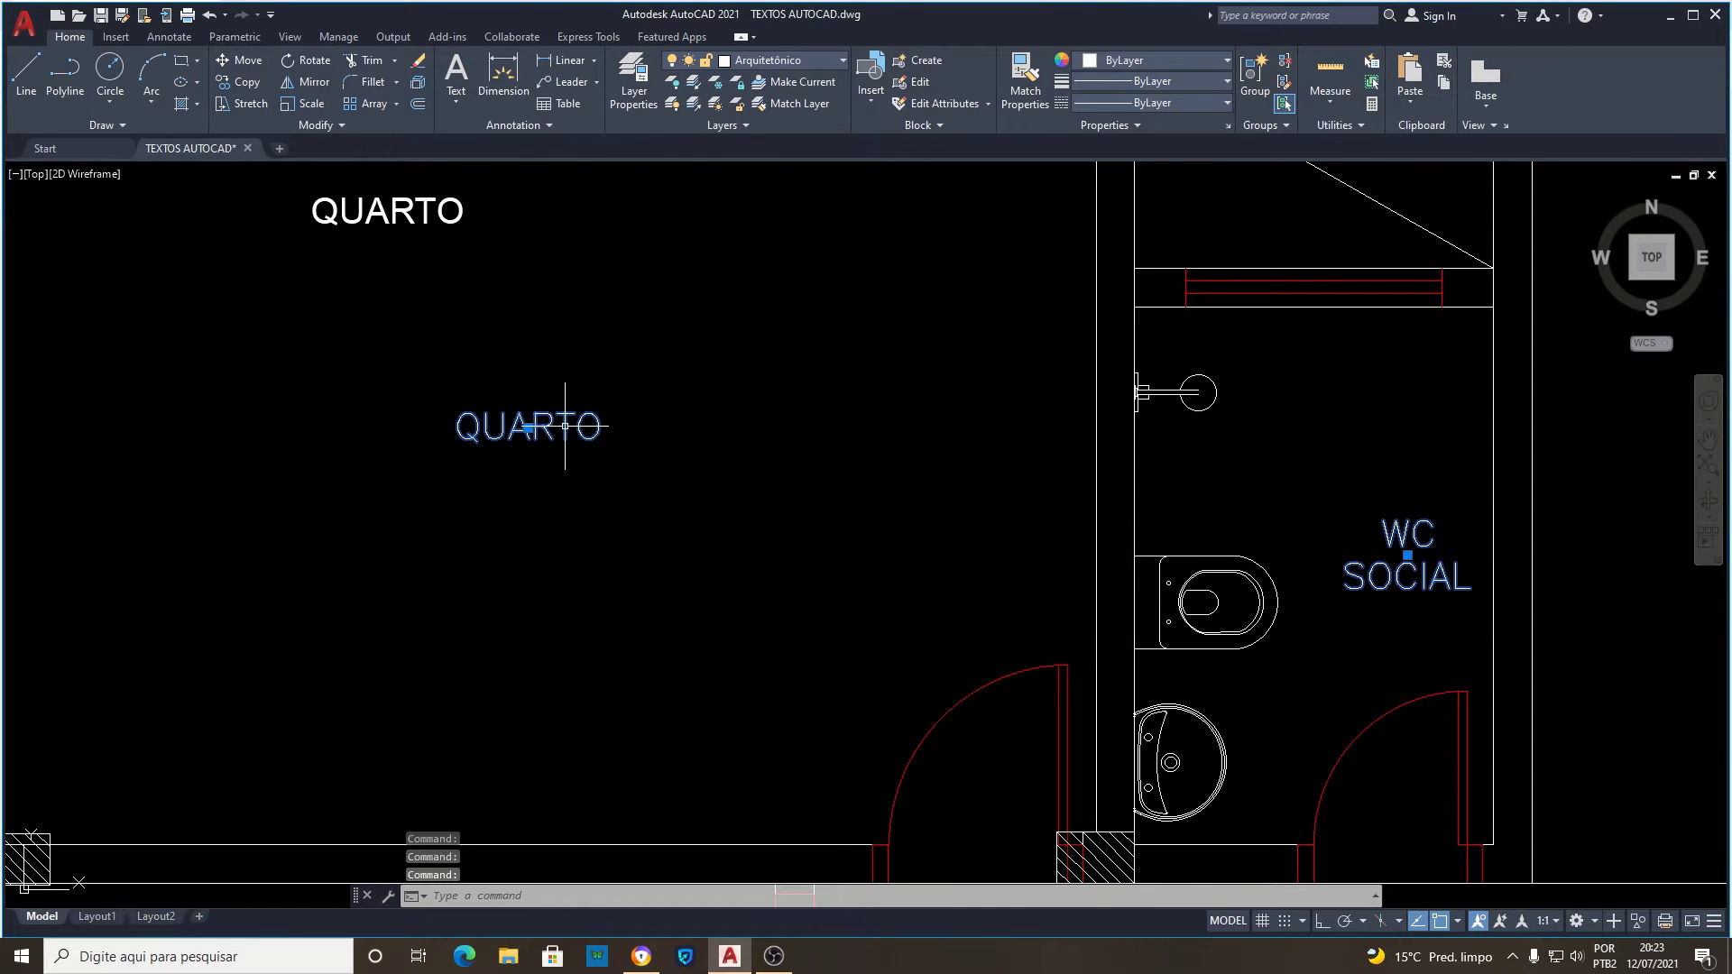
Set the seven selected labels' text style to Escala 1-50 ambientes in Properties.
right_click(565, 425)
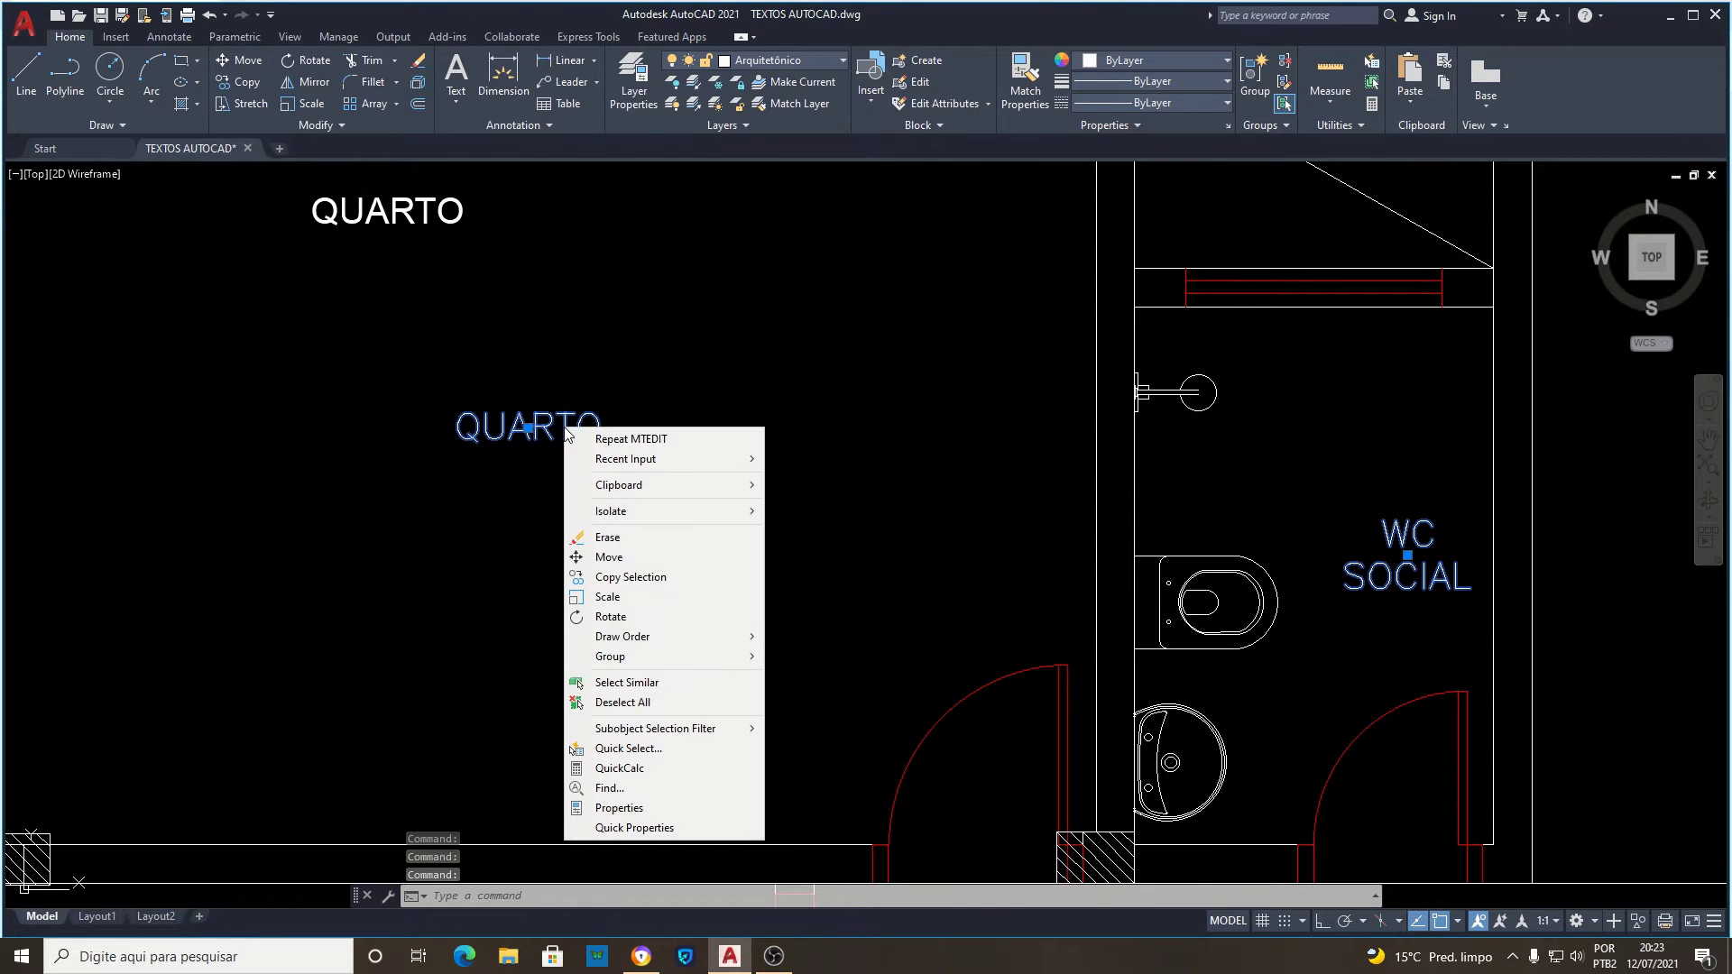
click(635, 808)
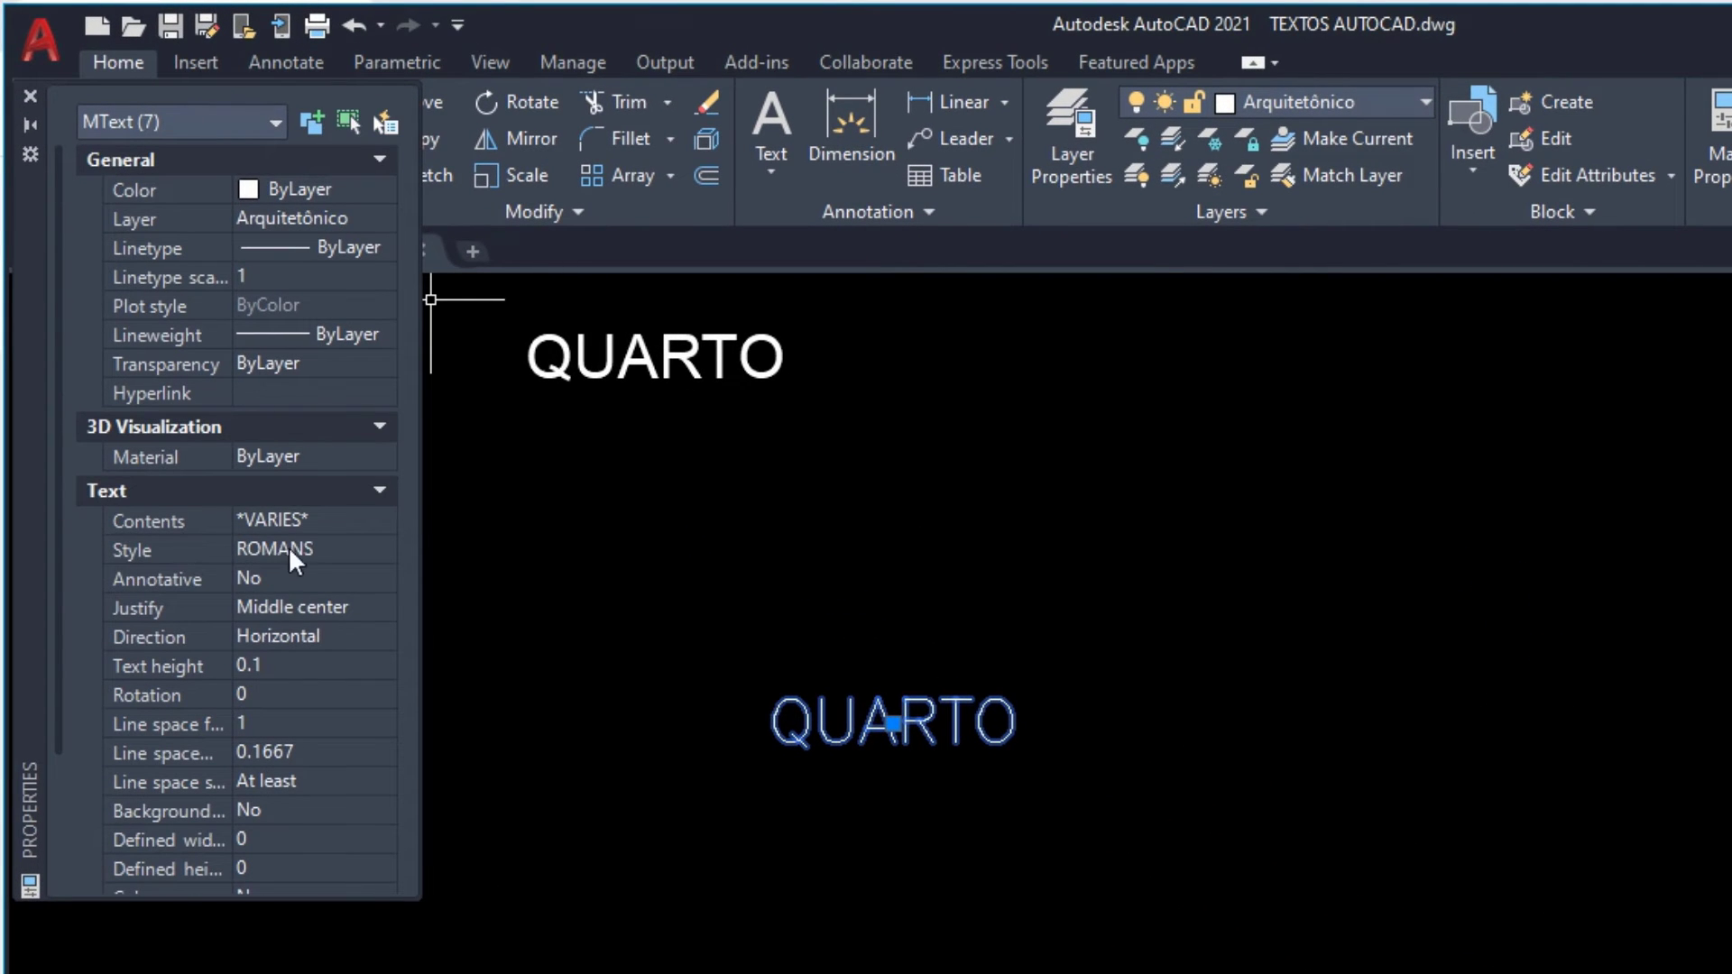
click(384, 551)
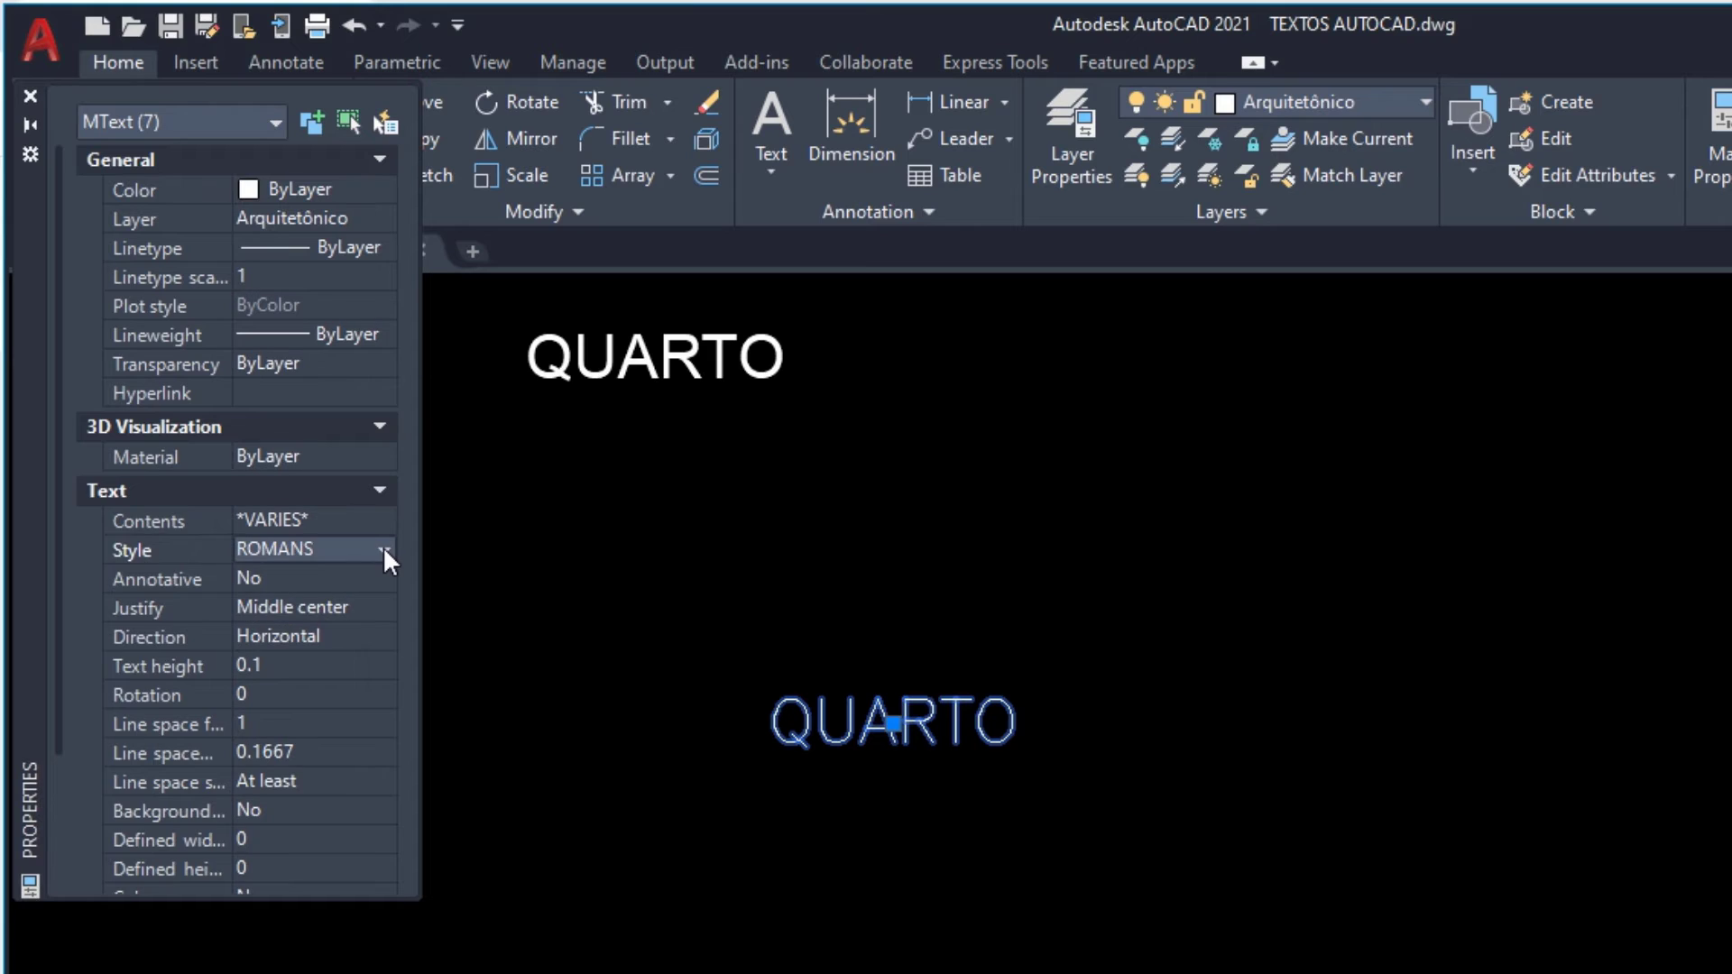
click(384, 551)
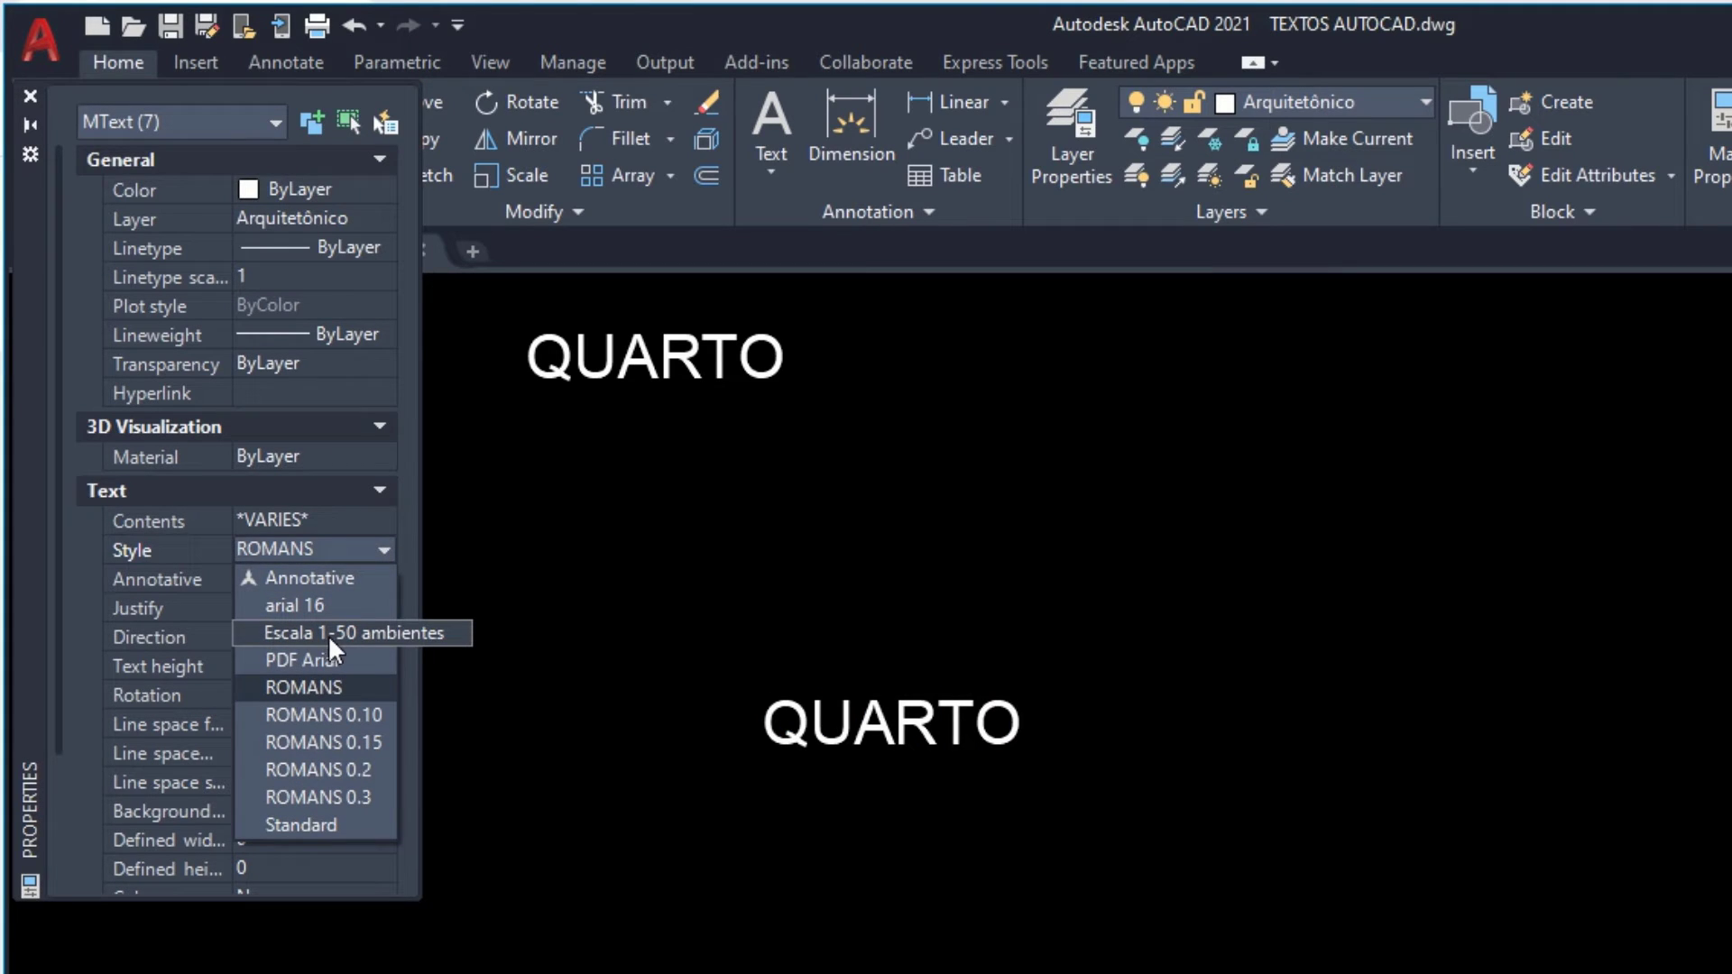
click(274, 633)
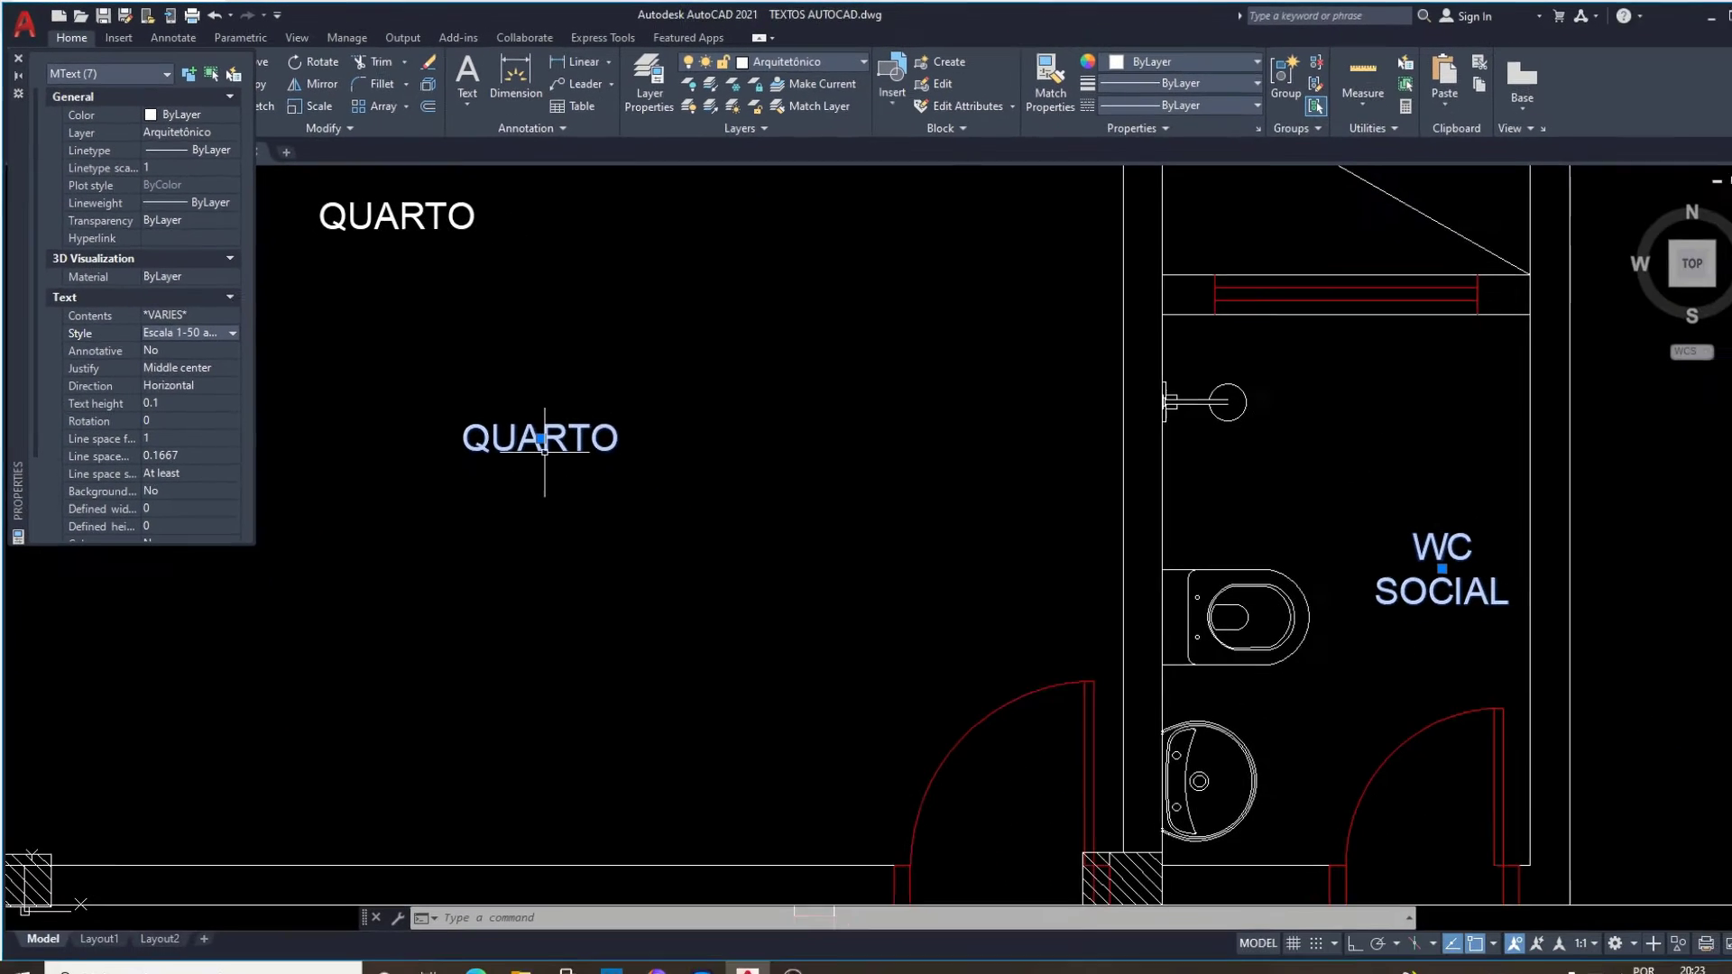
click(17, 56)
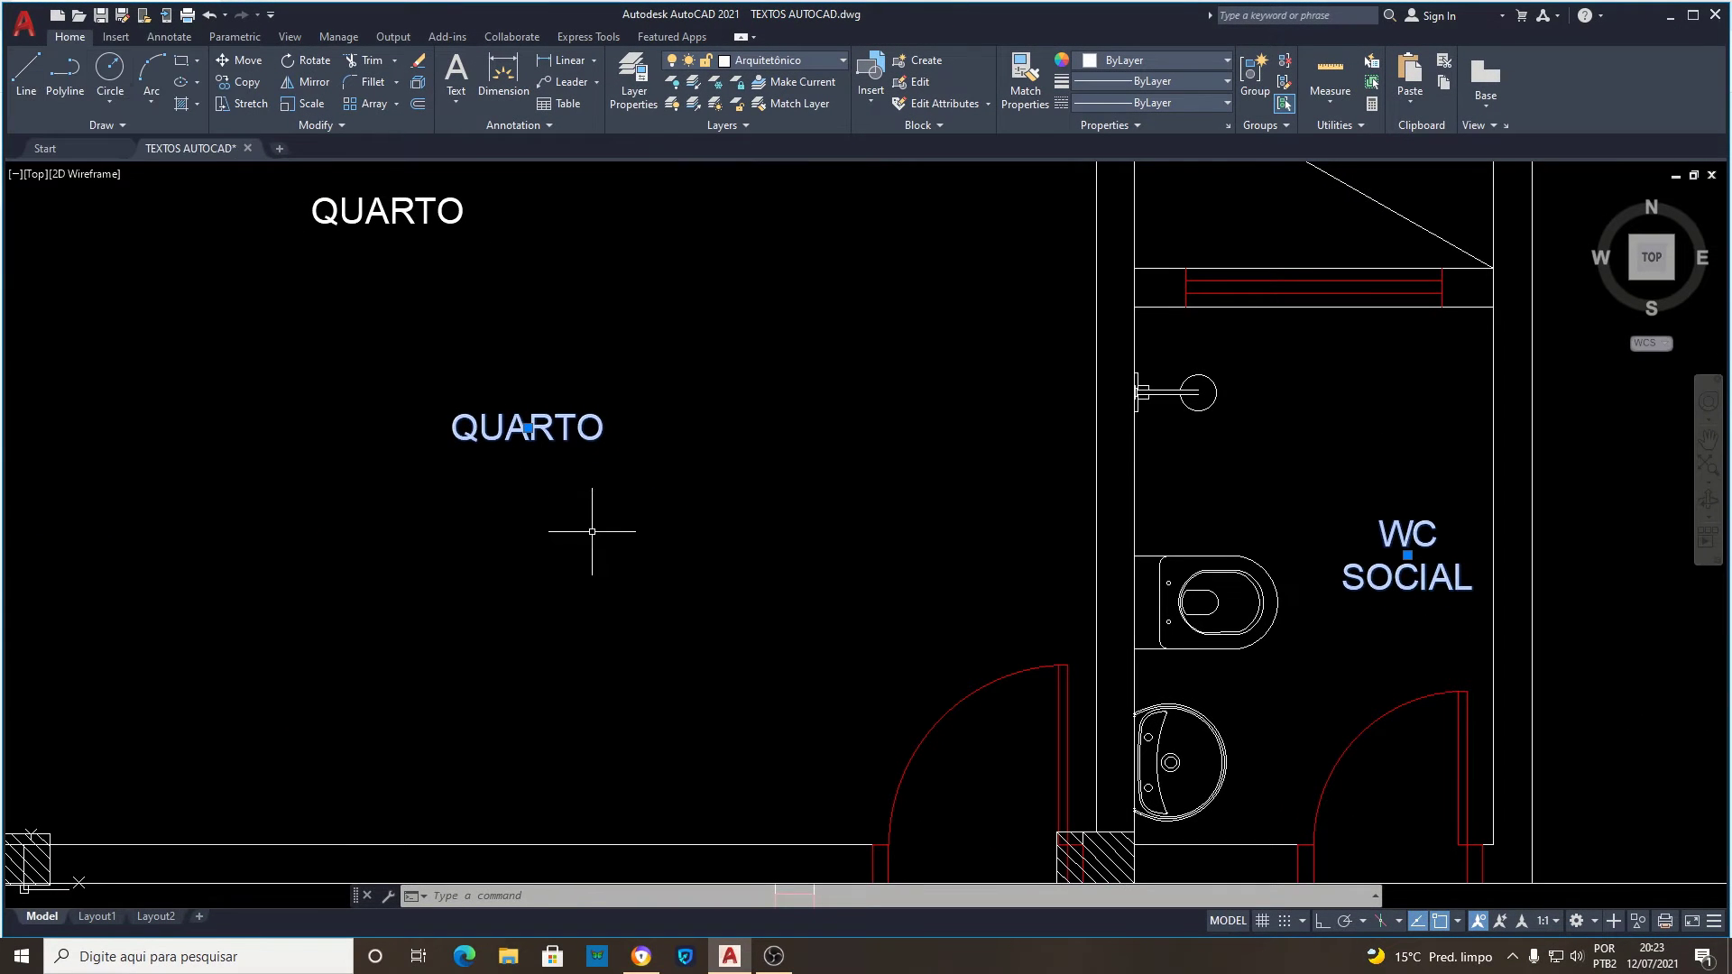
Delete the extra QUARTO label at the top of the plan.
scroll(471, 453, down, 3)
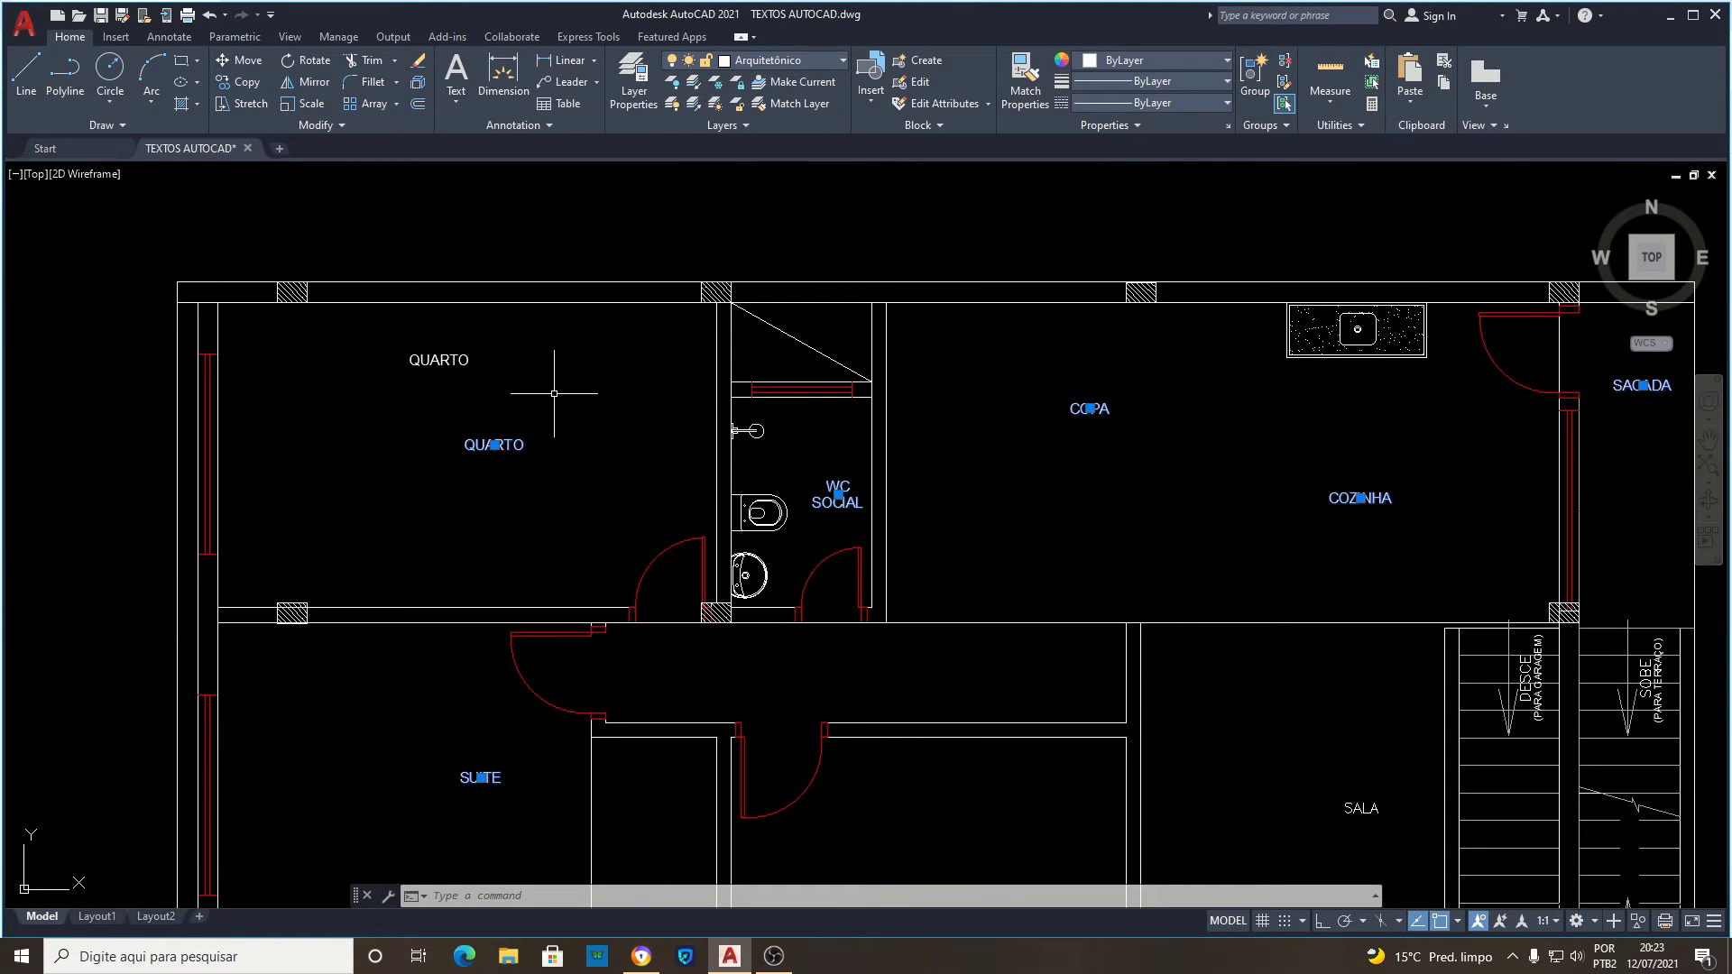
key(Escape)
click(438, 360)
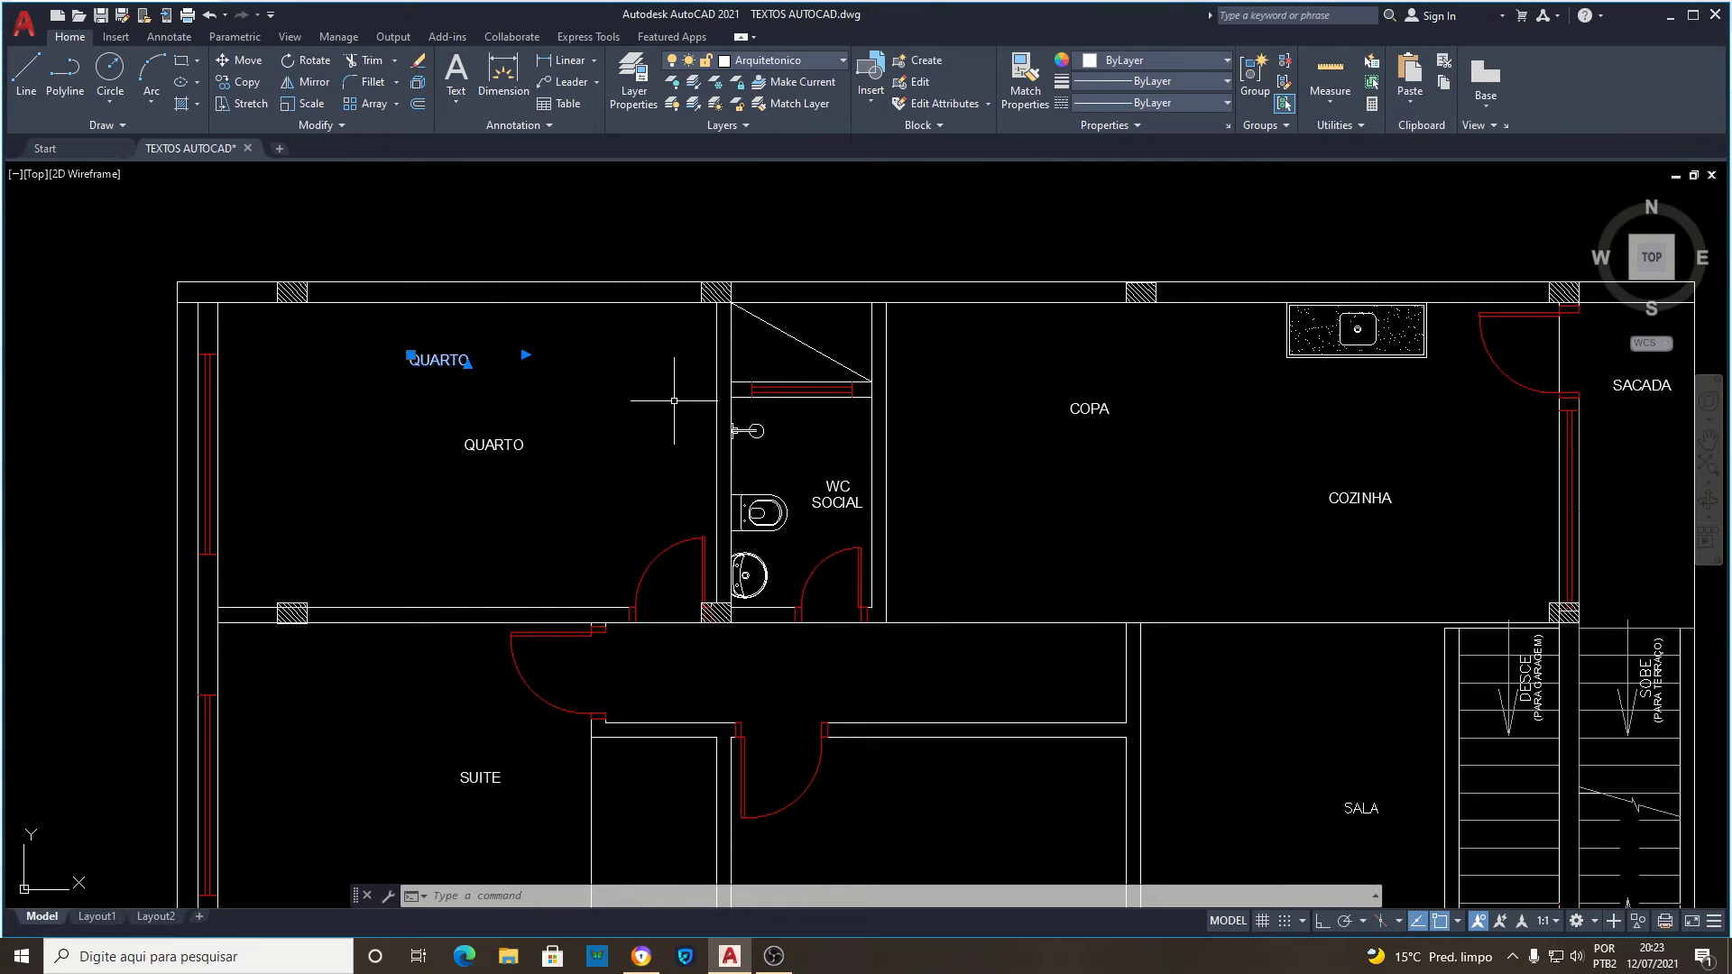
key(Delete)
scroll(506, 352, down, 4)
scroll(541, 396, up, 2)
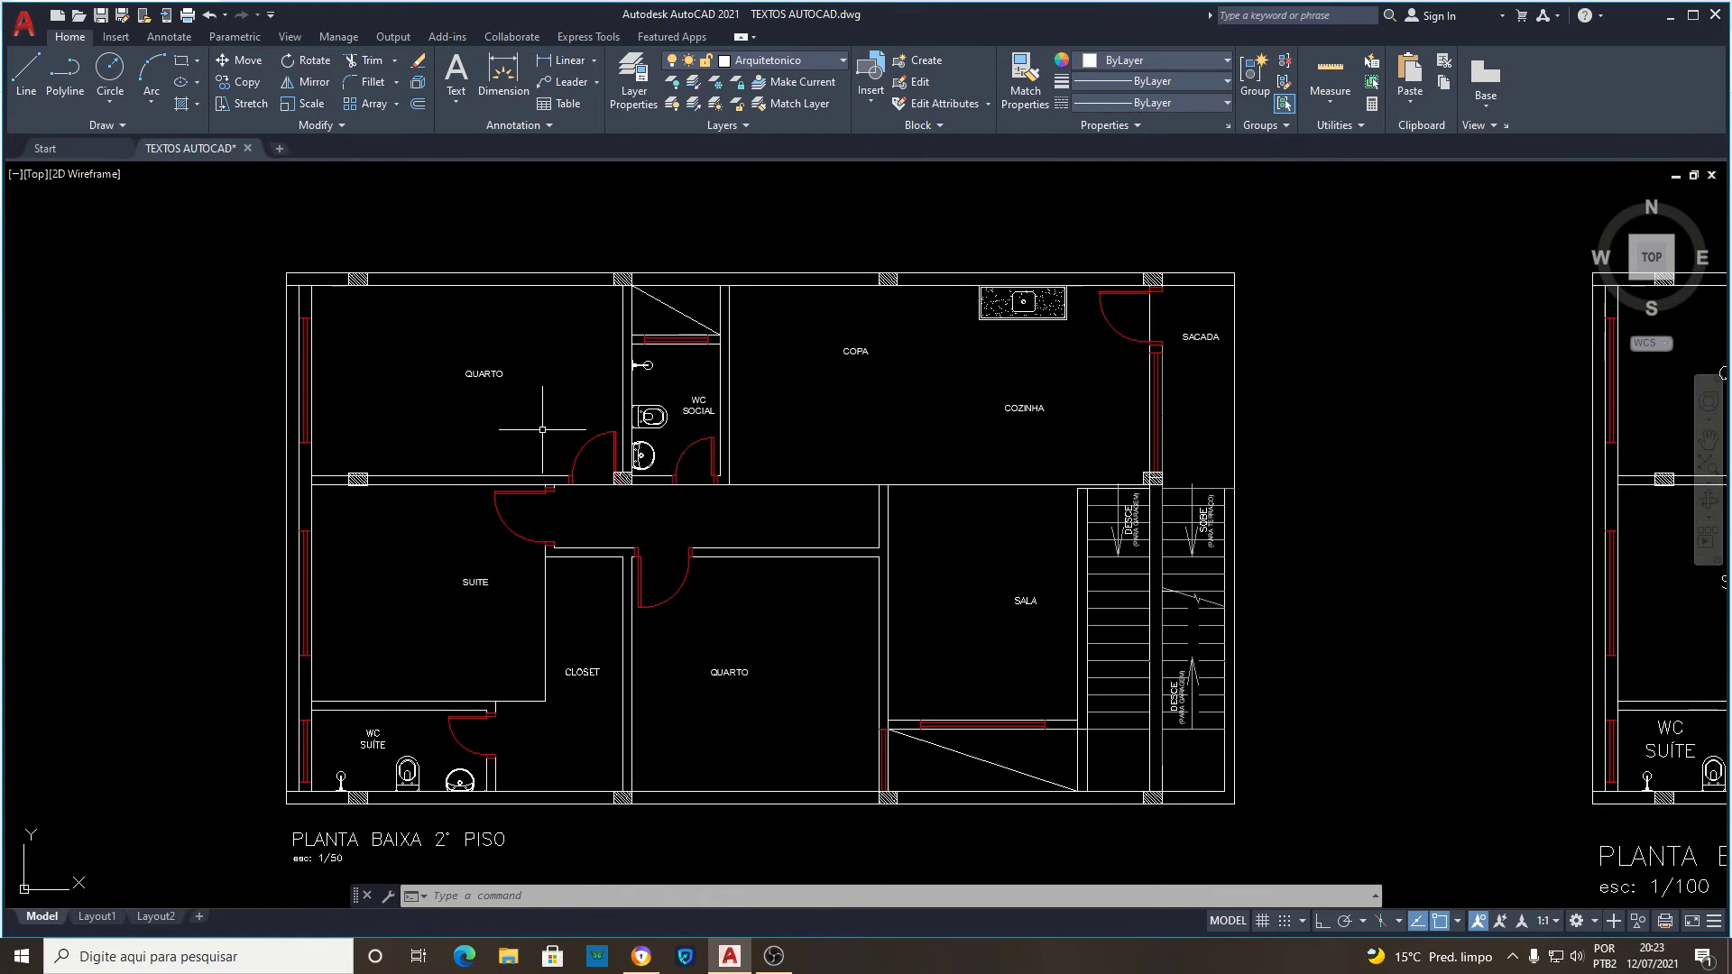
scroll(505, 397, down, 3)
scroll(424, 395, down, 2)
scroll(749, 388, up, 4)
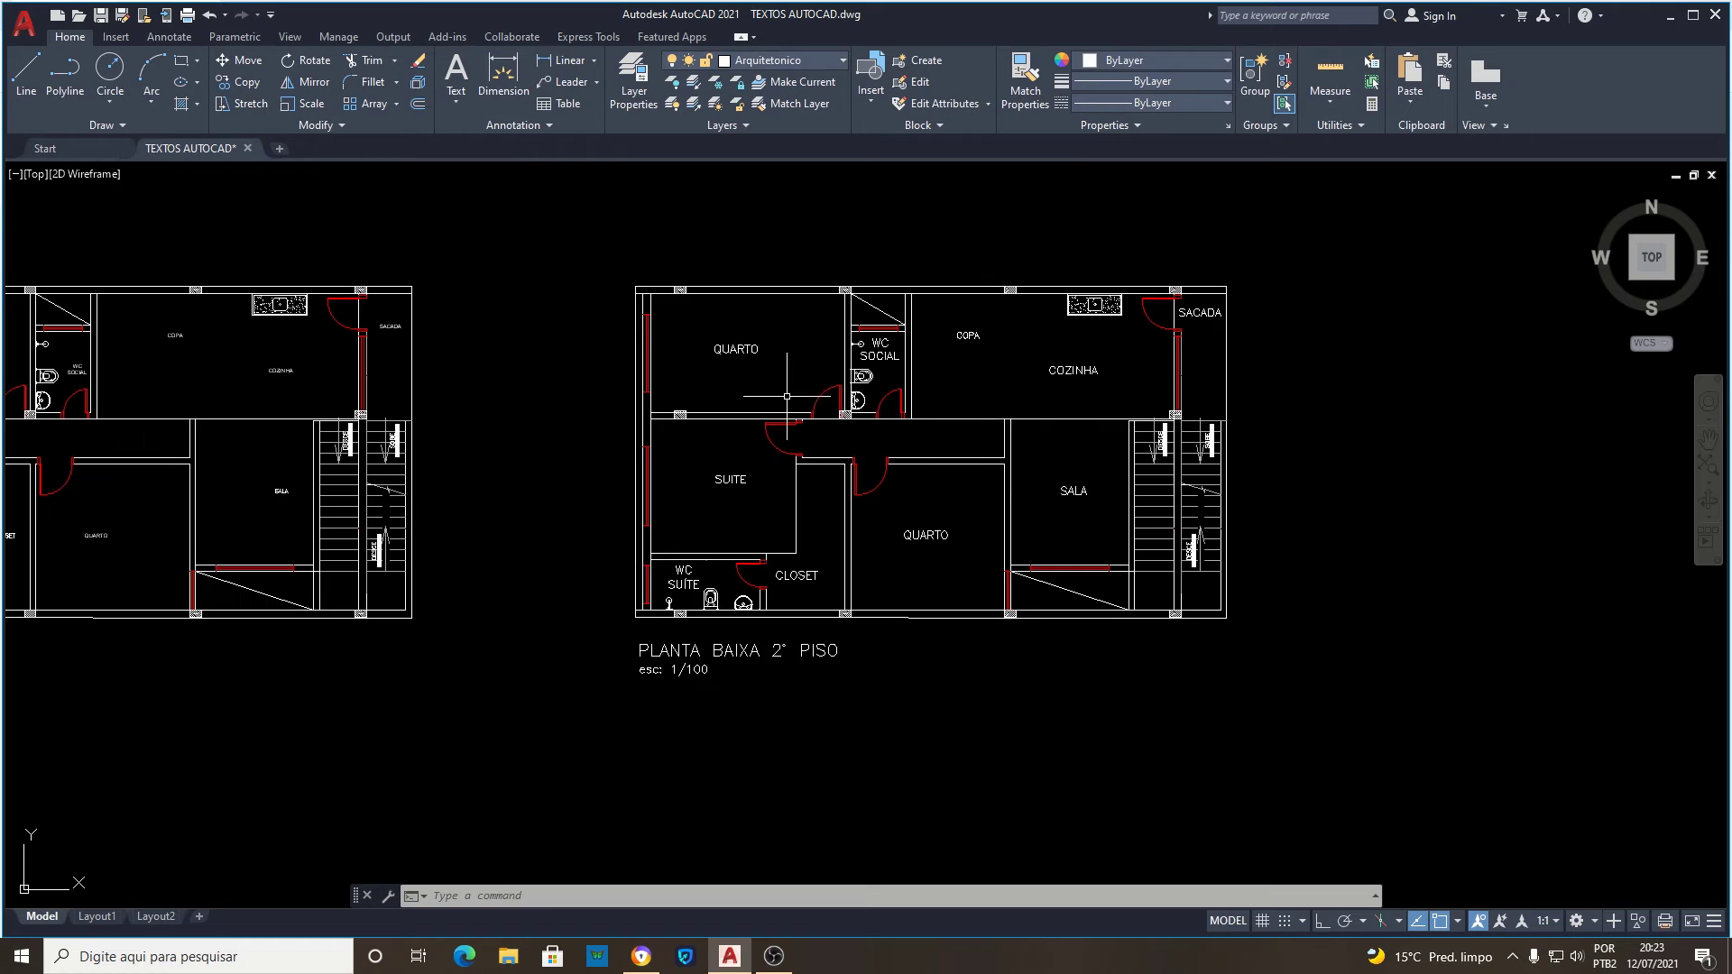
scroll(715, 469, down, 2)
scroll(756, 539, up, 2)
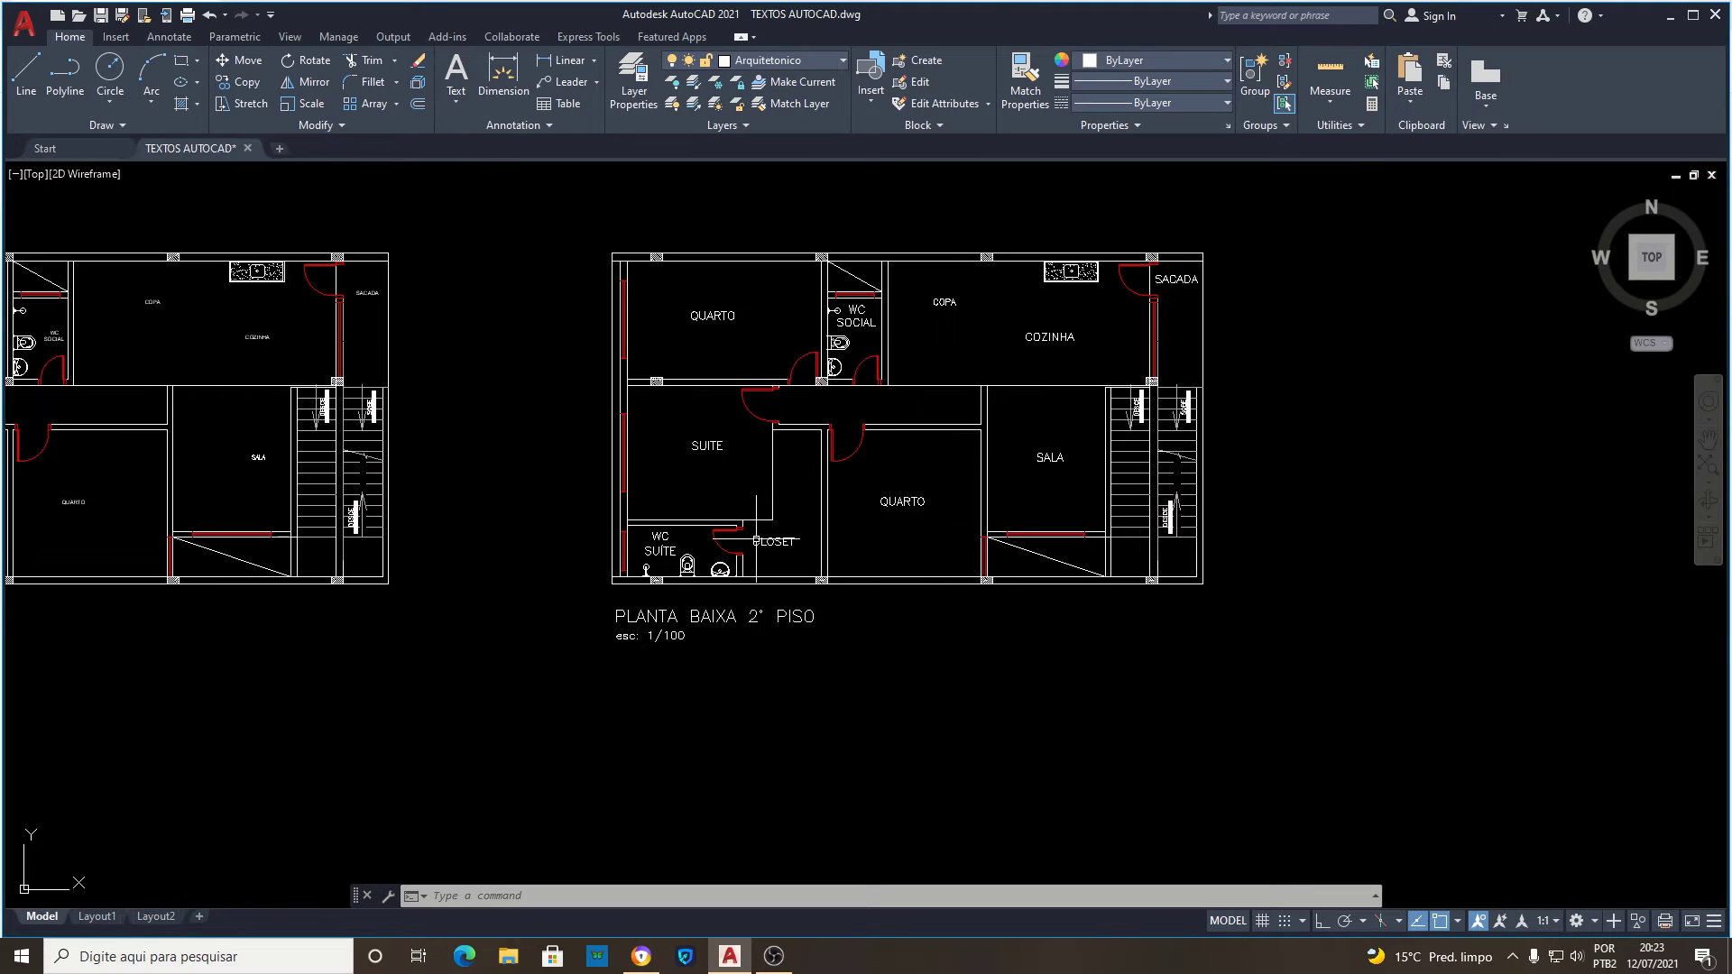
Create the text style 'Escala 1-100 Ambientes' and check the browser's 1:100 text-height table.
click(169, 38)
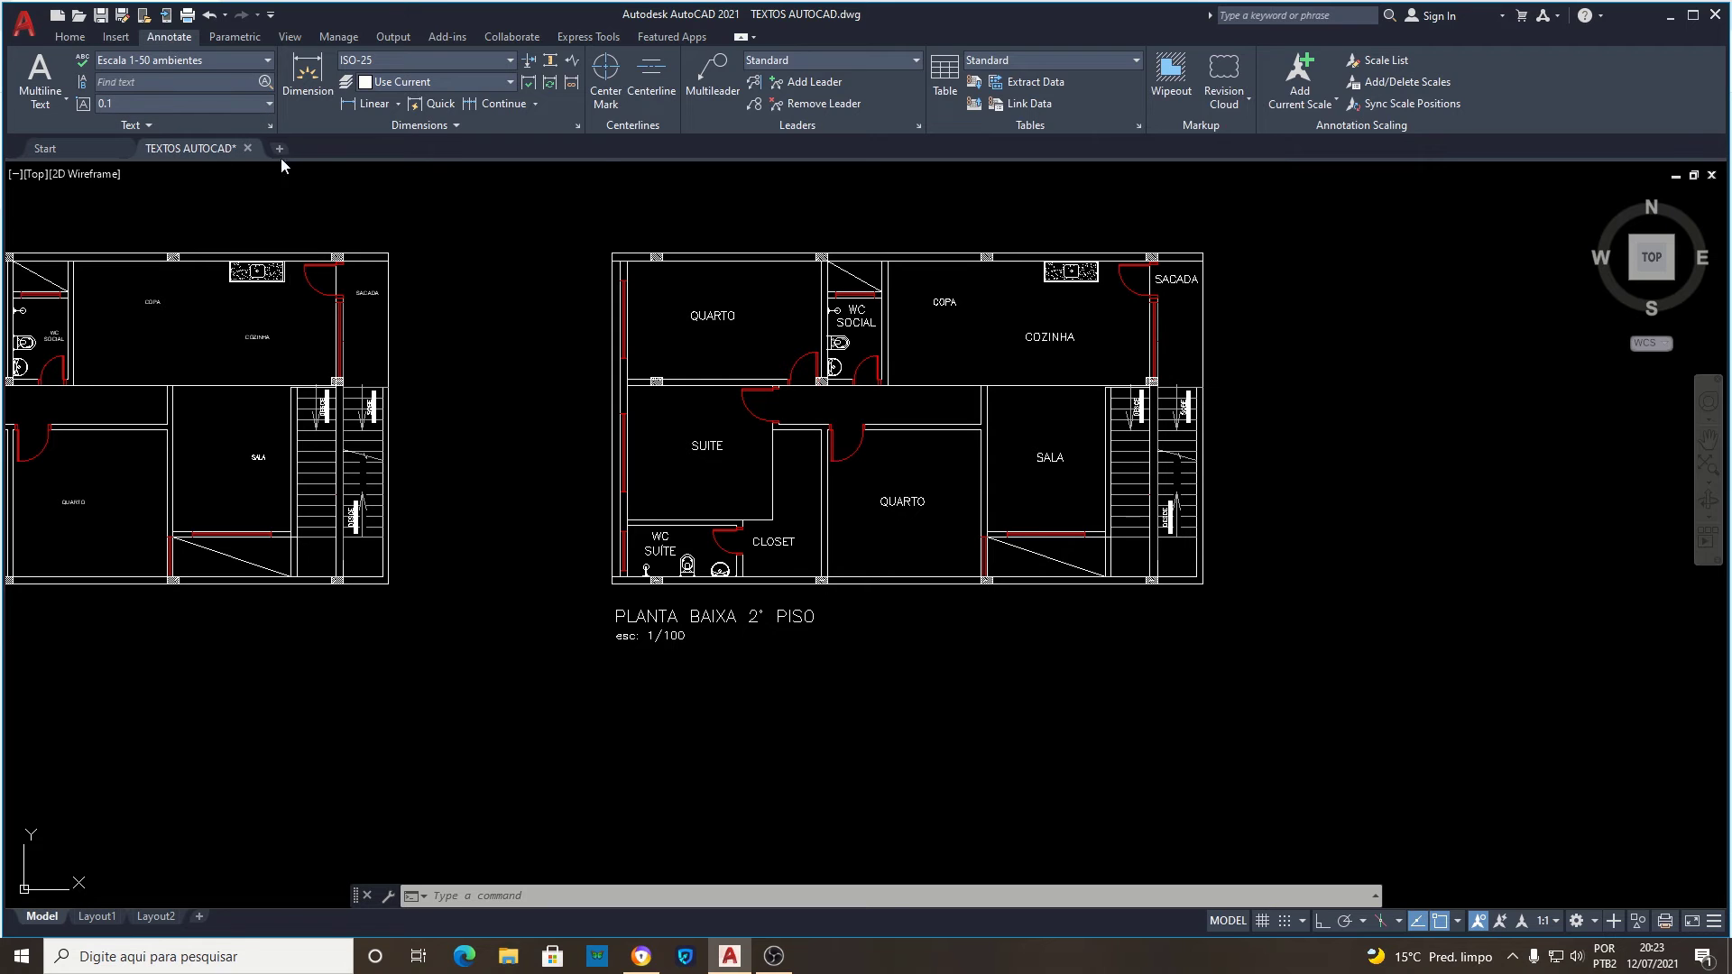
click(270, 126)
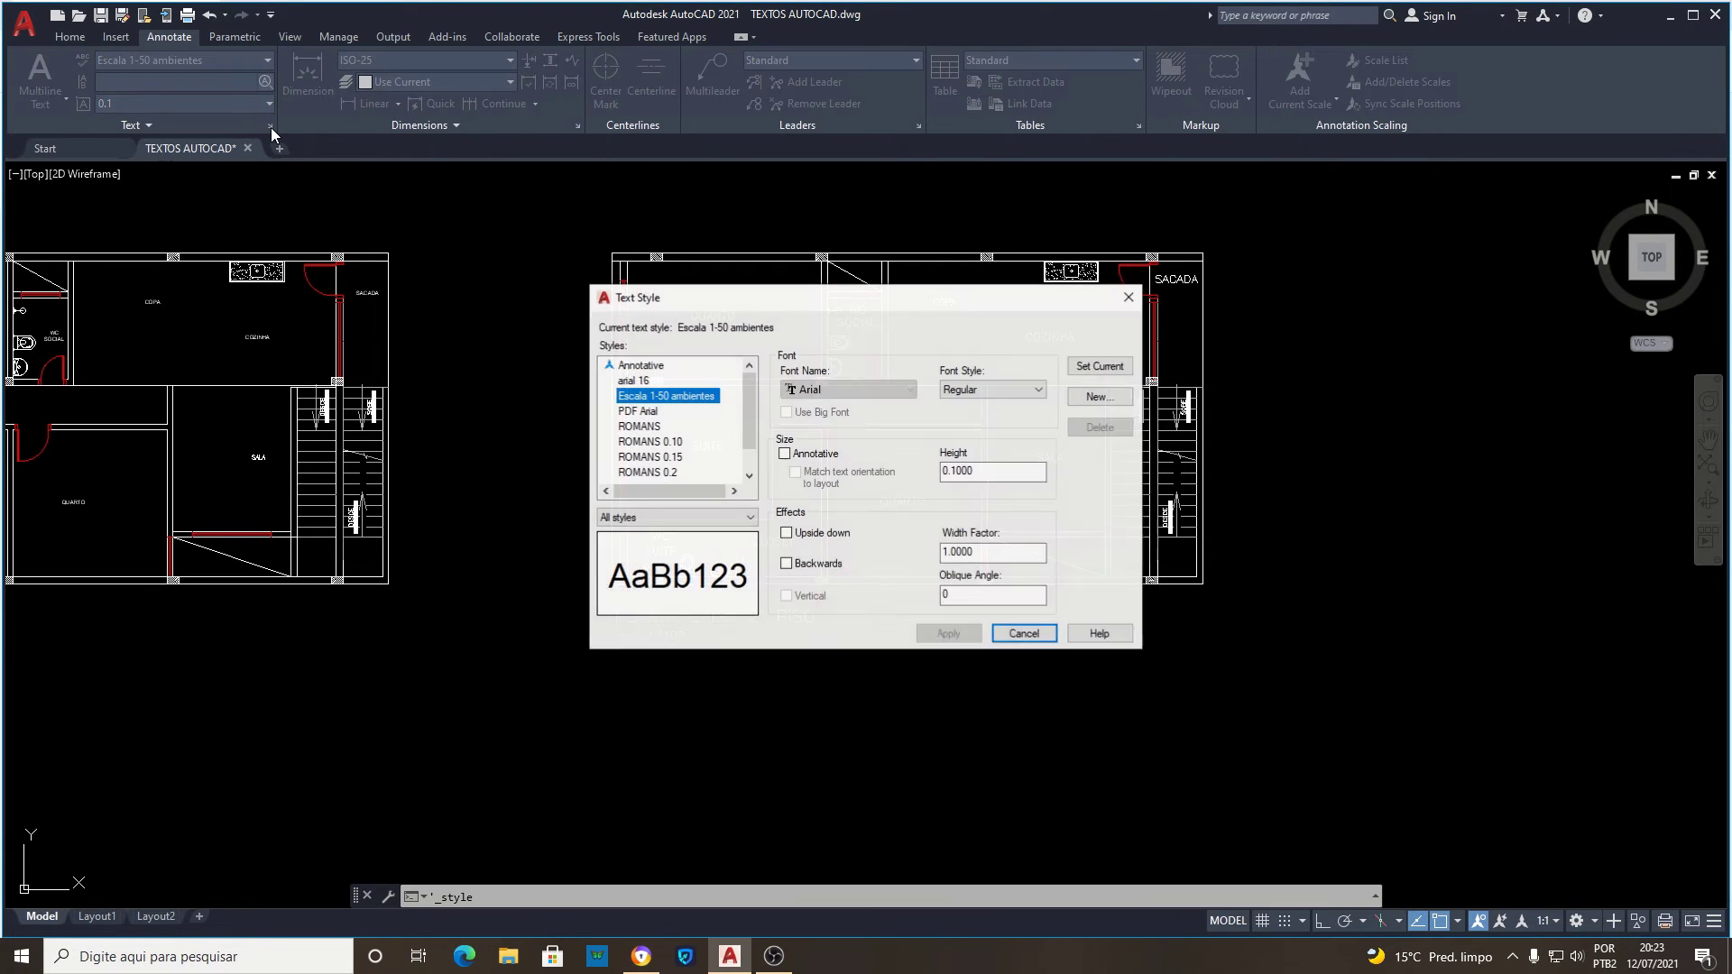
click(1091, 398)
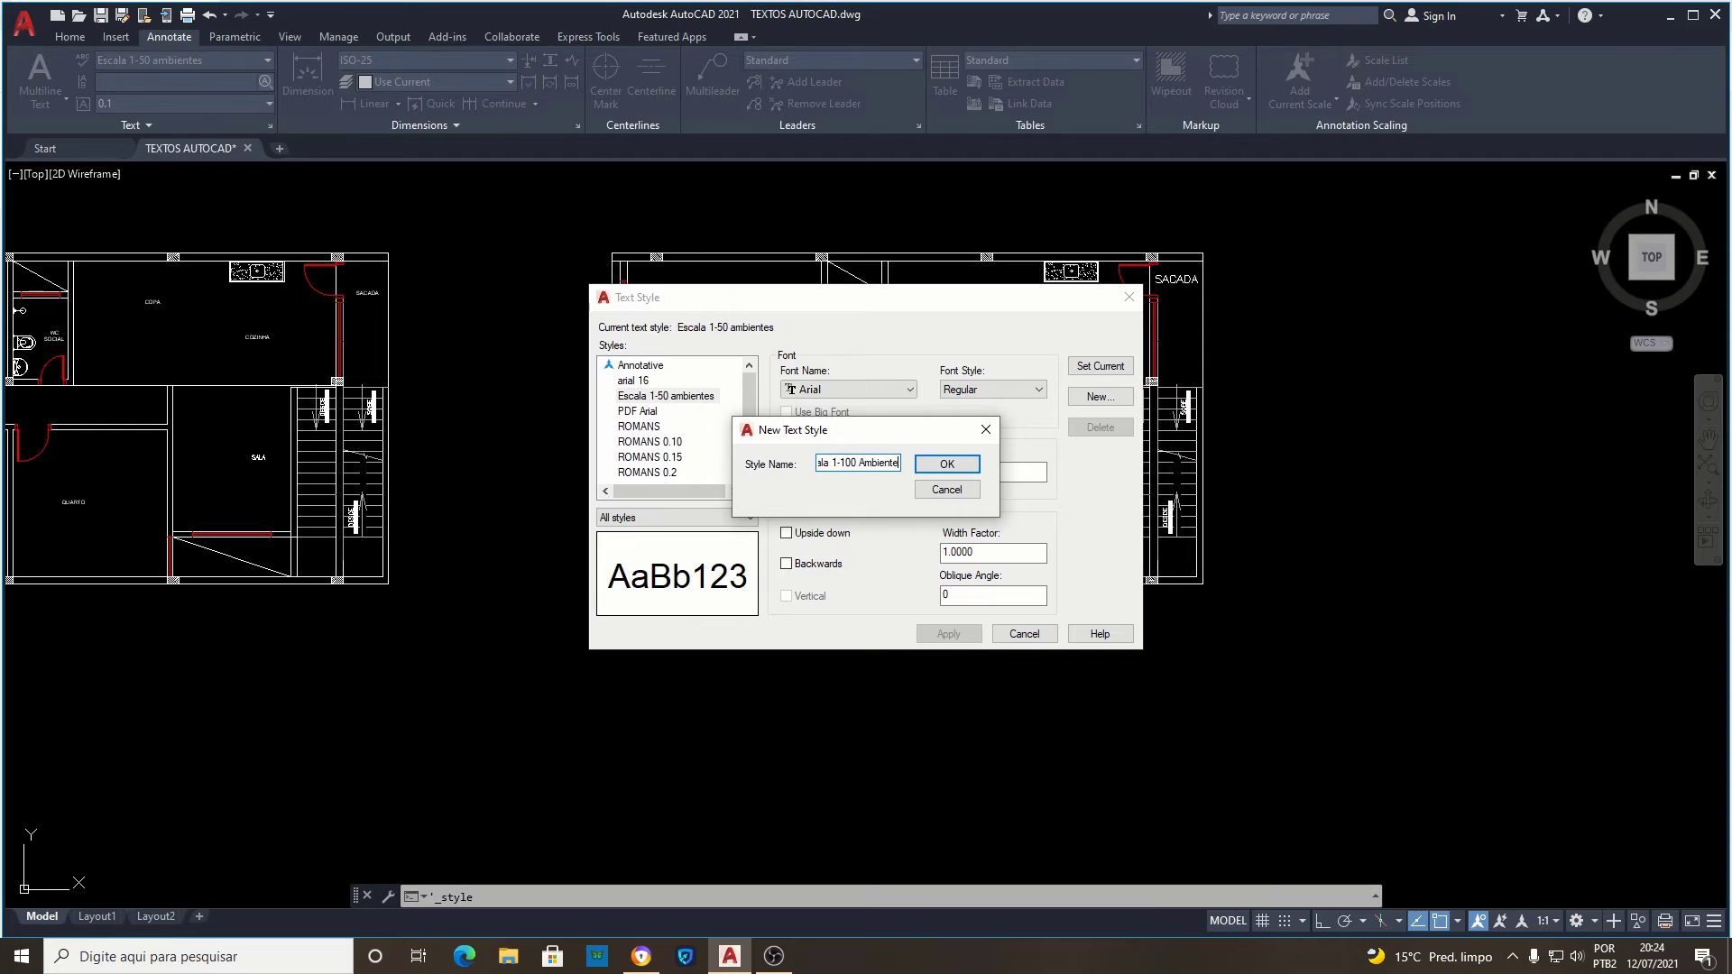
click(934, 467)
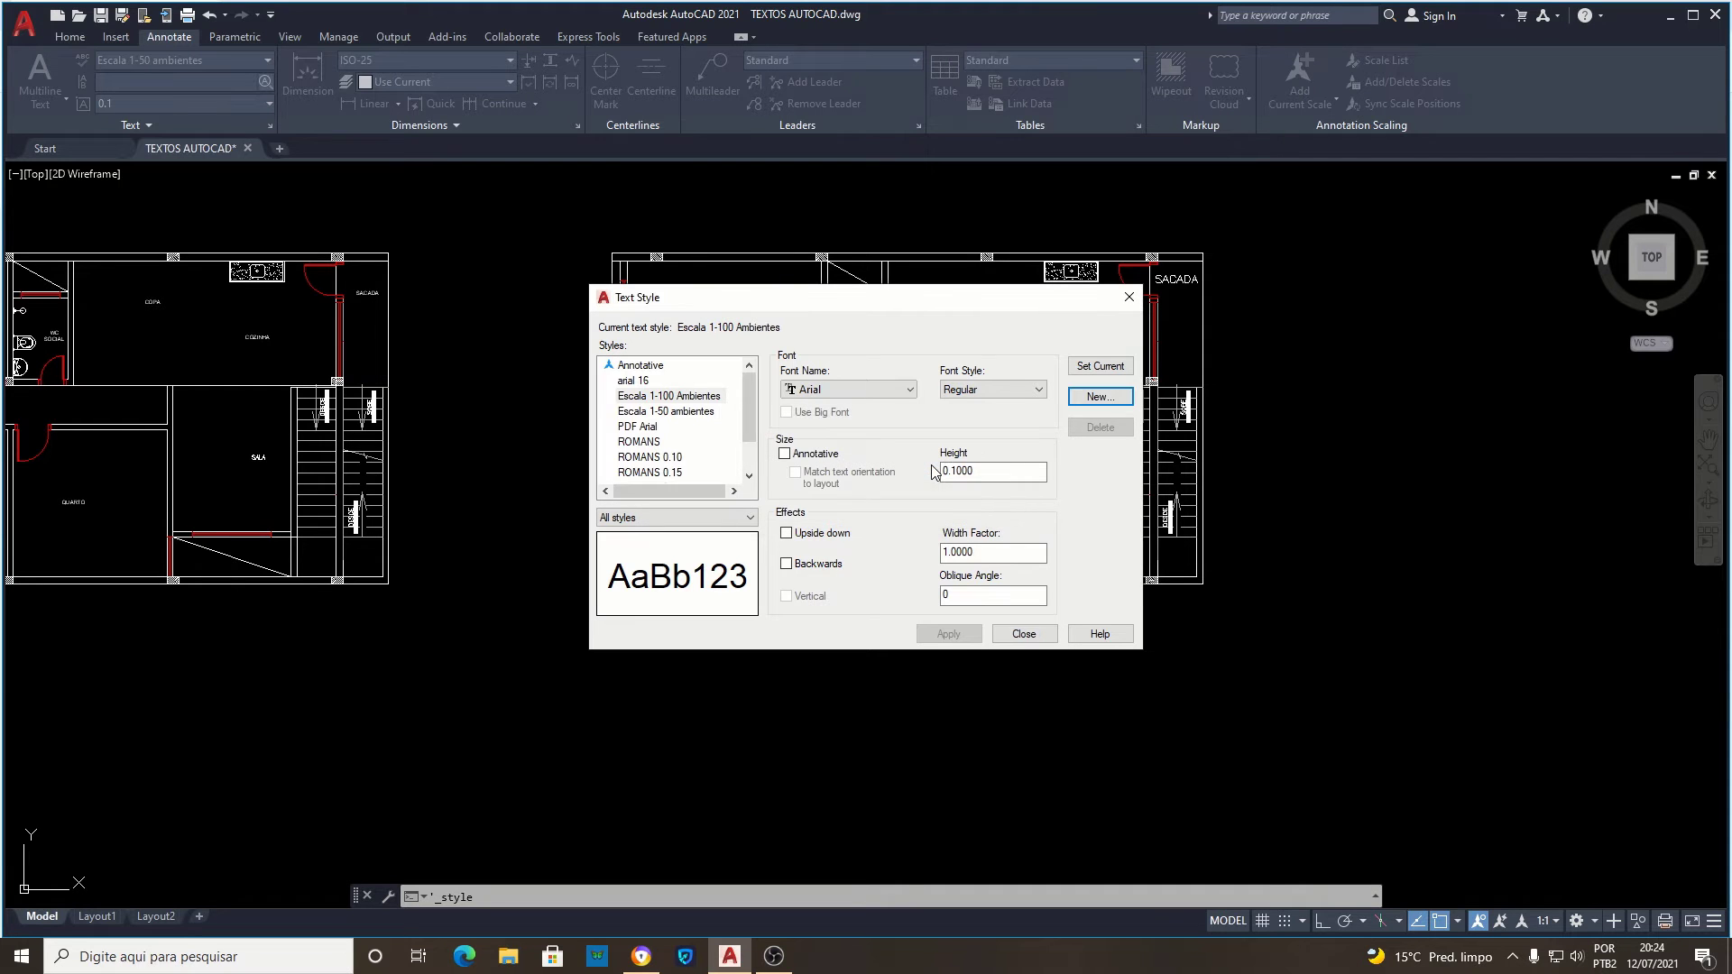
drag(1016, 481, 957, 475)
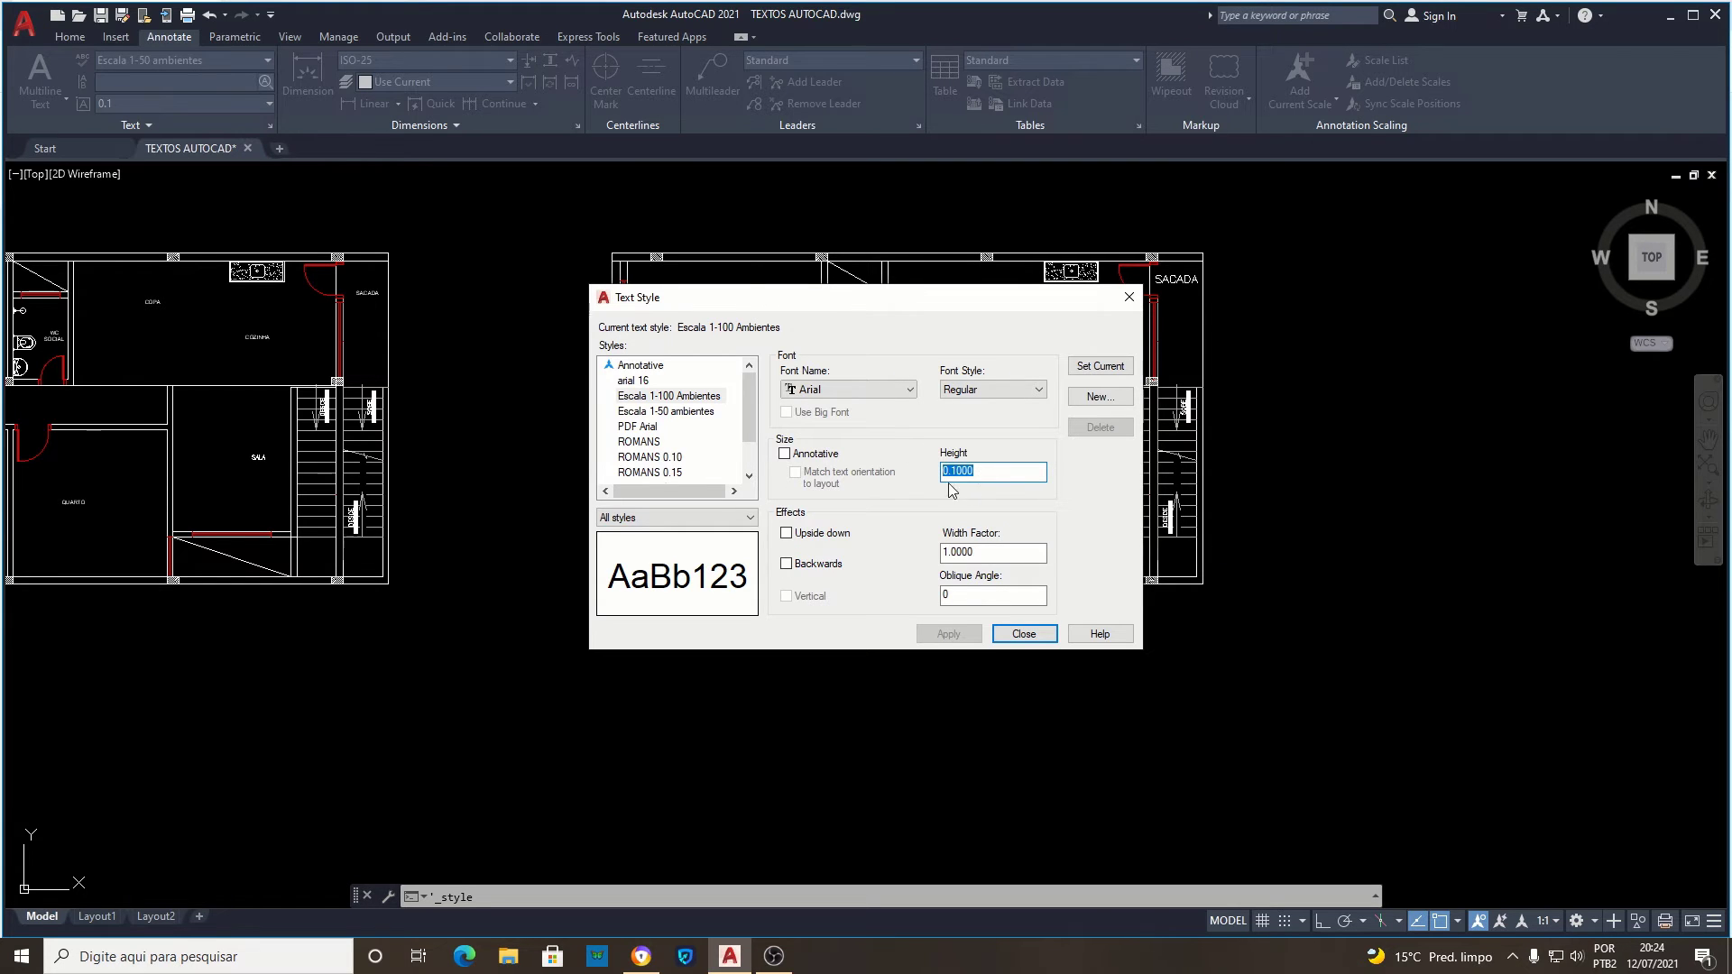
click(642, 958)
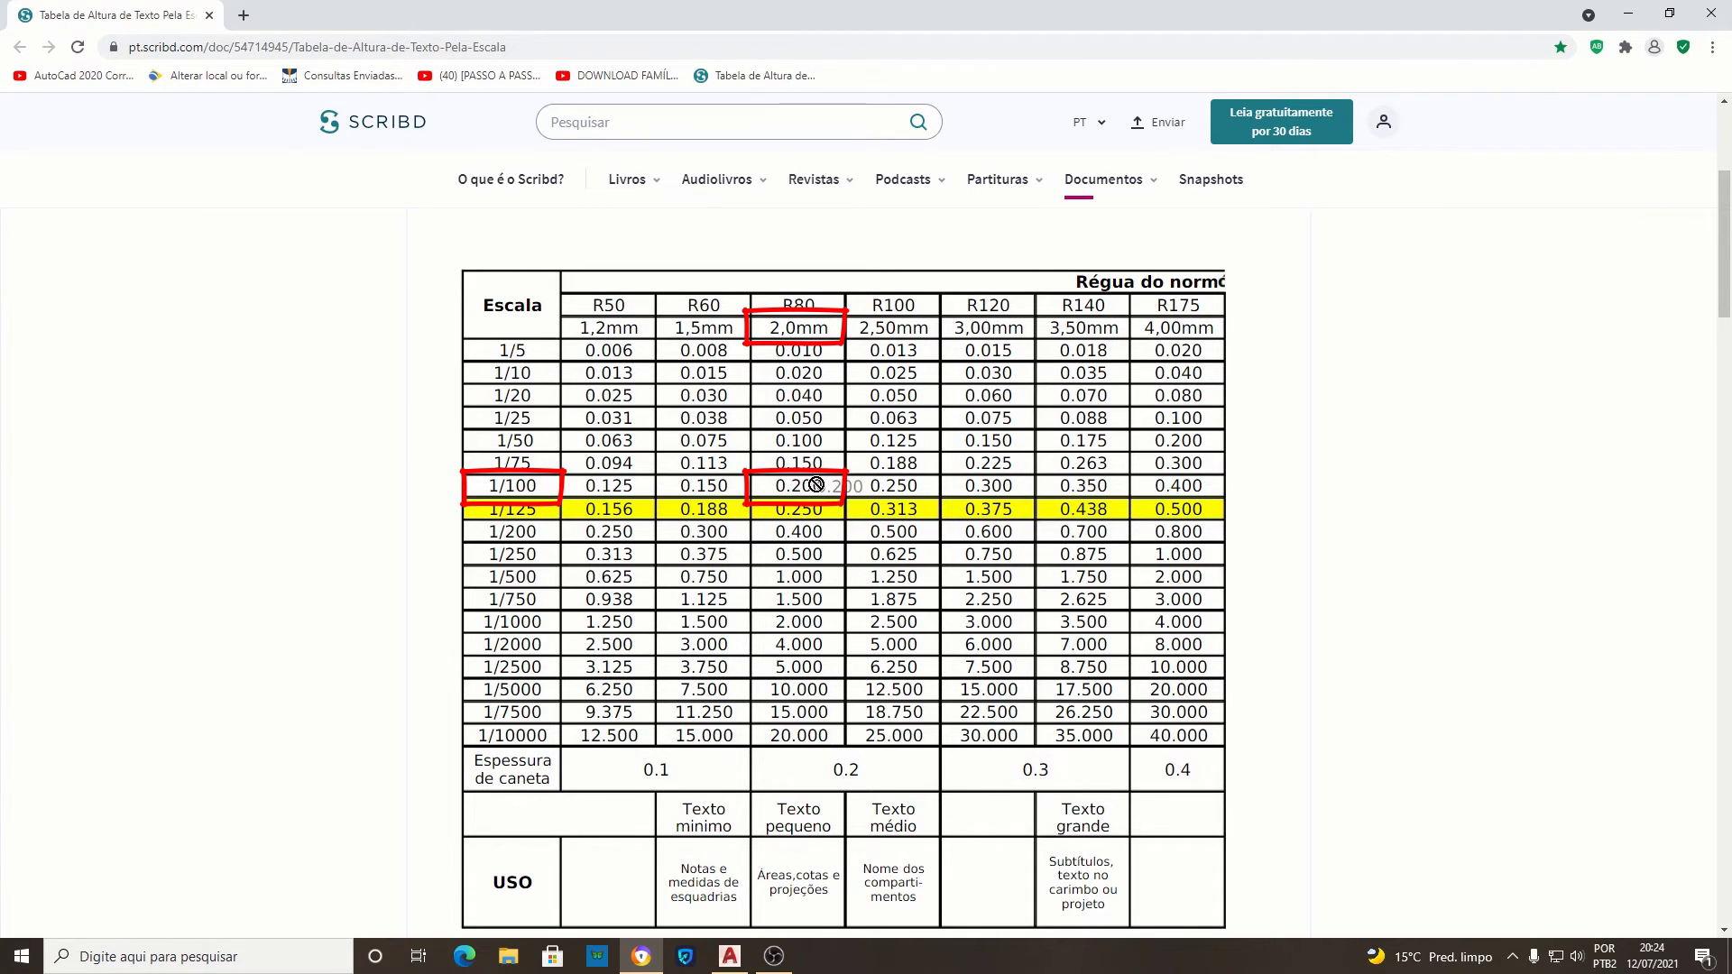
click(729, 956)
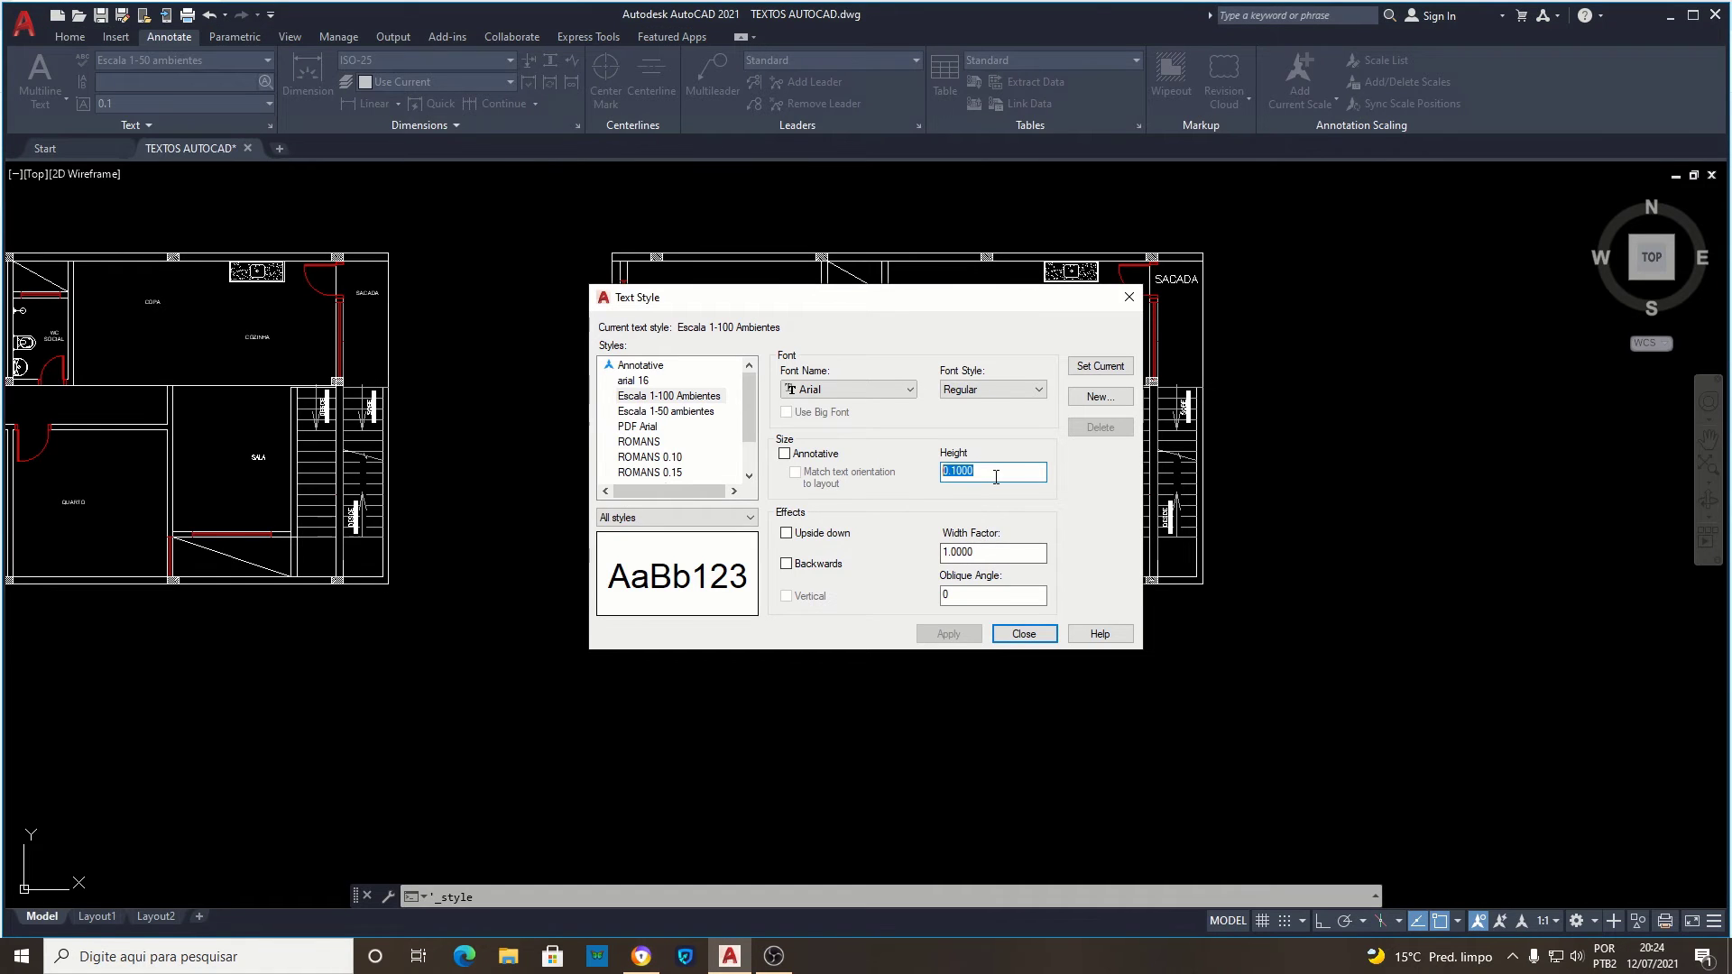
Set the Escala 1-100 Ambientes height to 0.2, apply it, and close the dialog.
text(0.2)
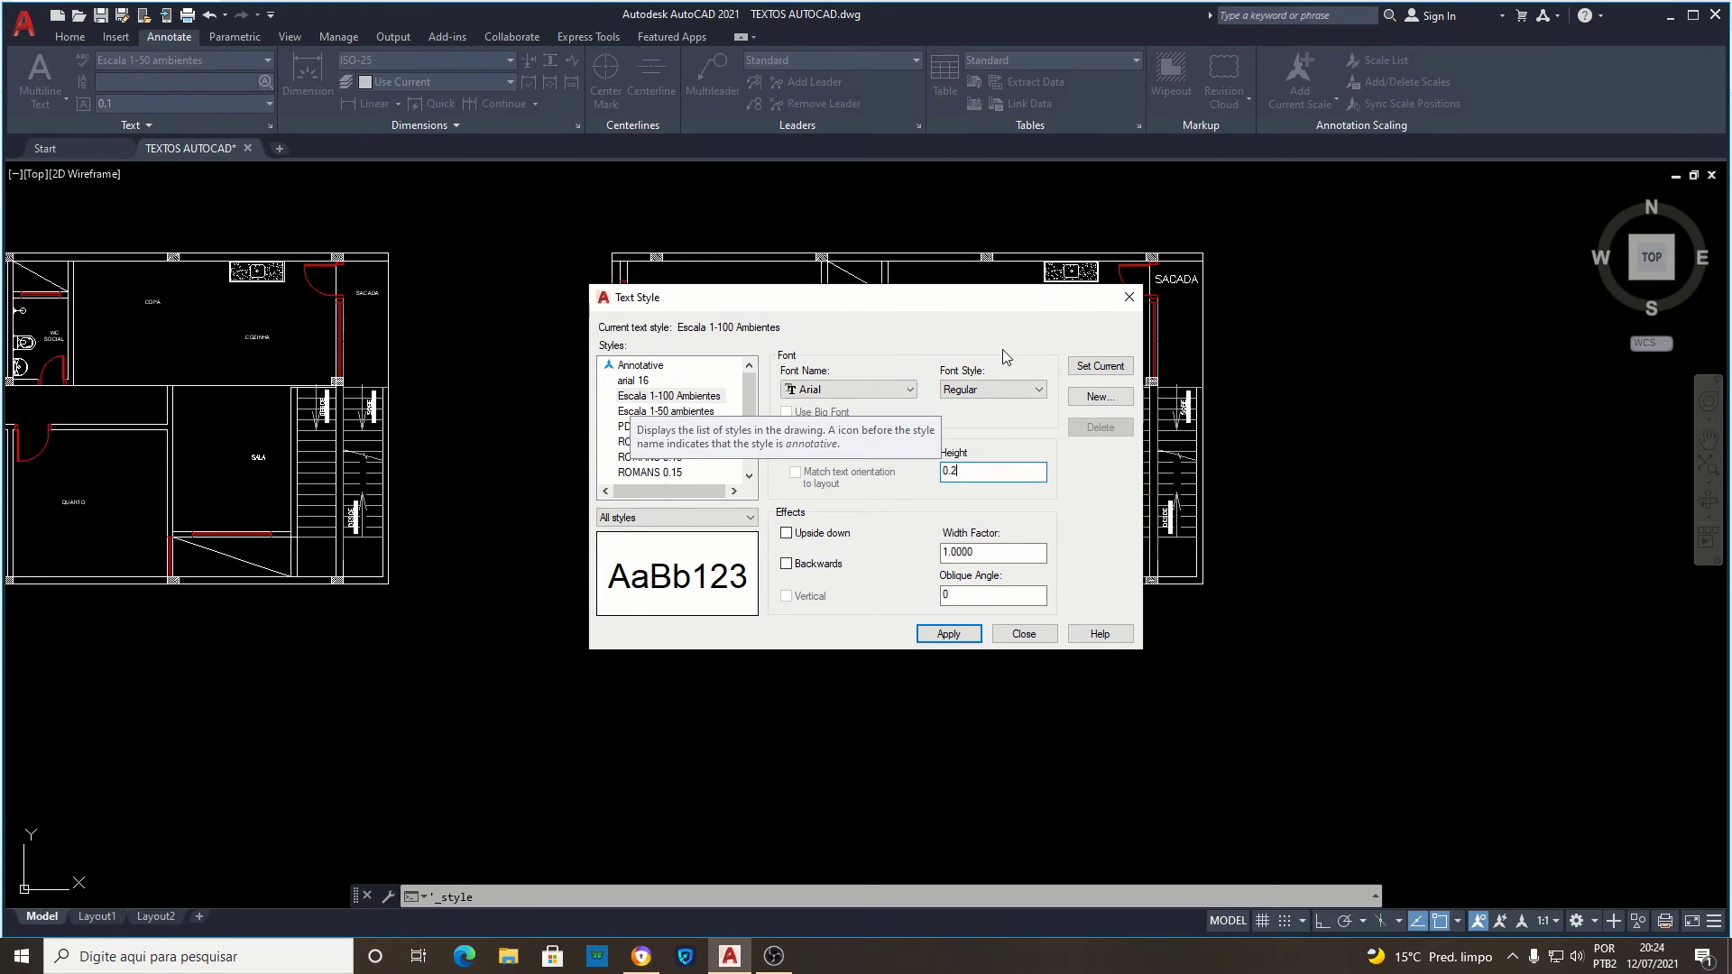
click(944, 636)
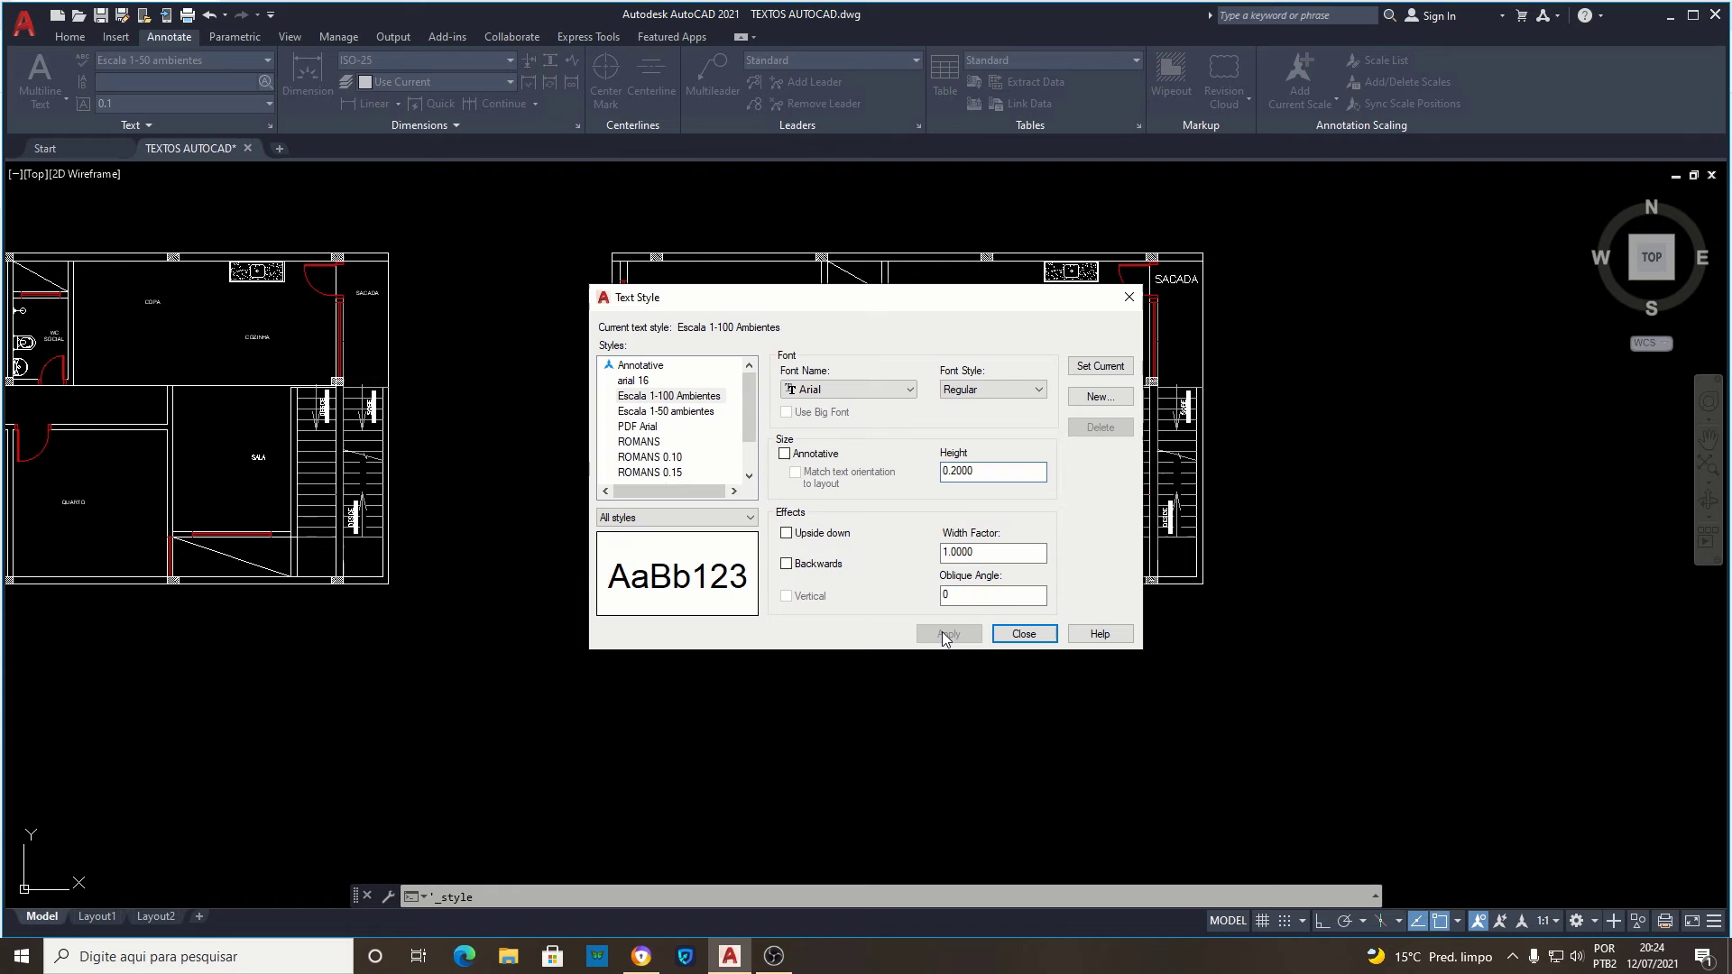
click(1029, 634)
scroll(715, 295, up, 5)
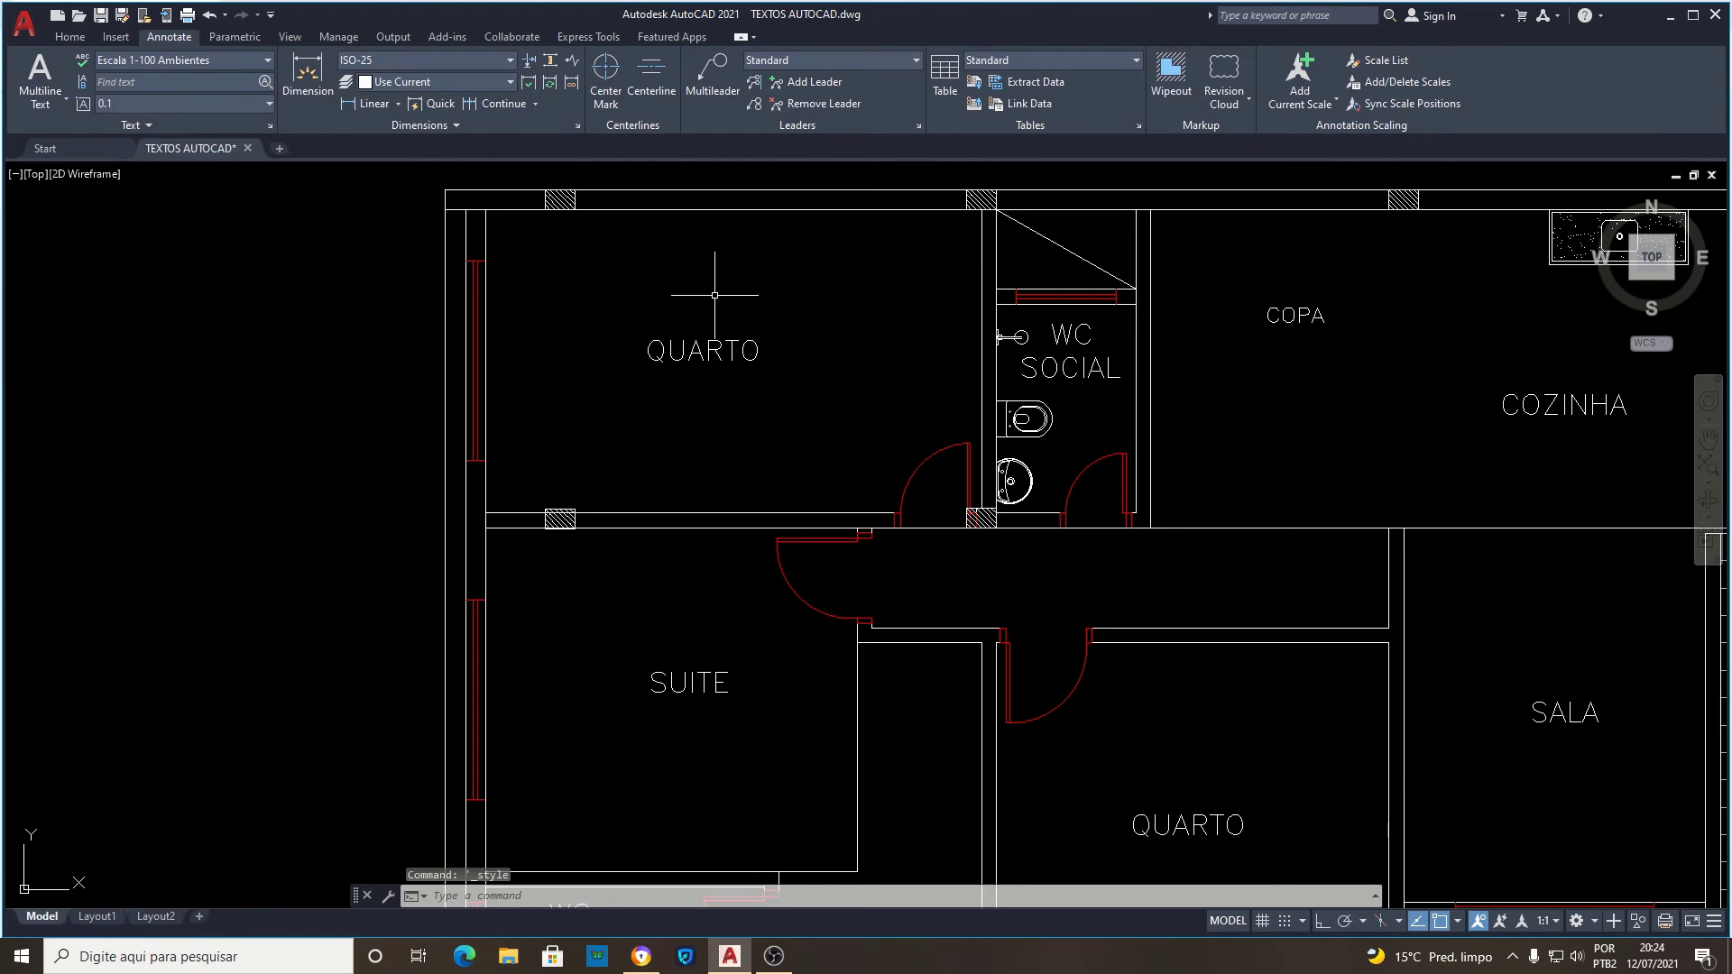
Place a 0.2-high QUARTO label in Escala 1-100 Ambientes just below the original QUARTO.
click(70, 36)
click(456, 90)
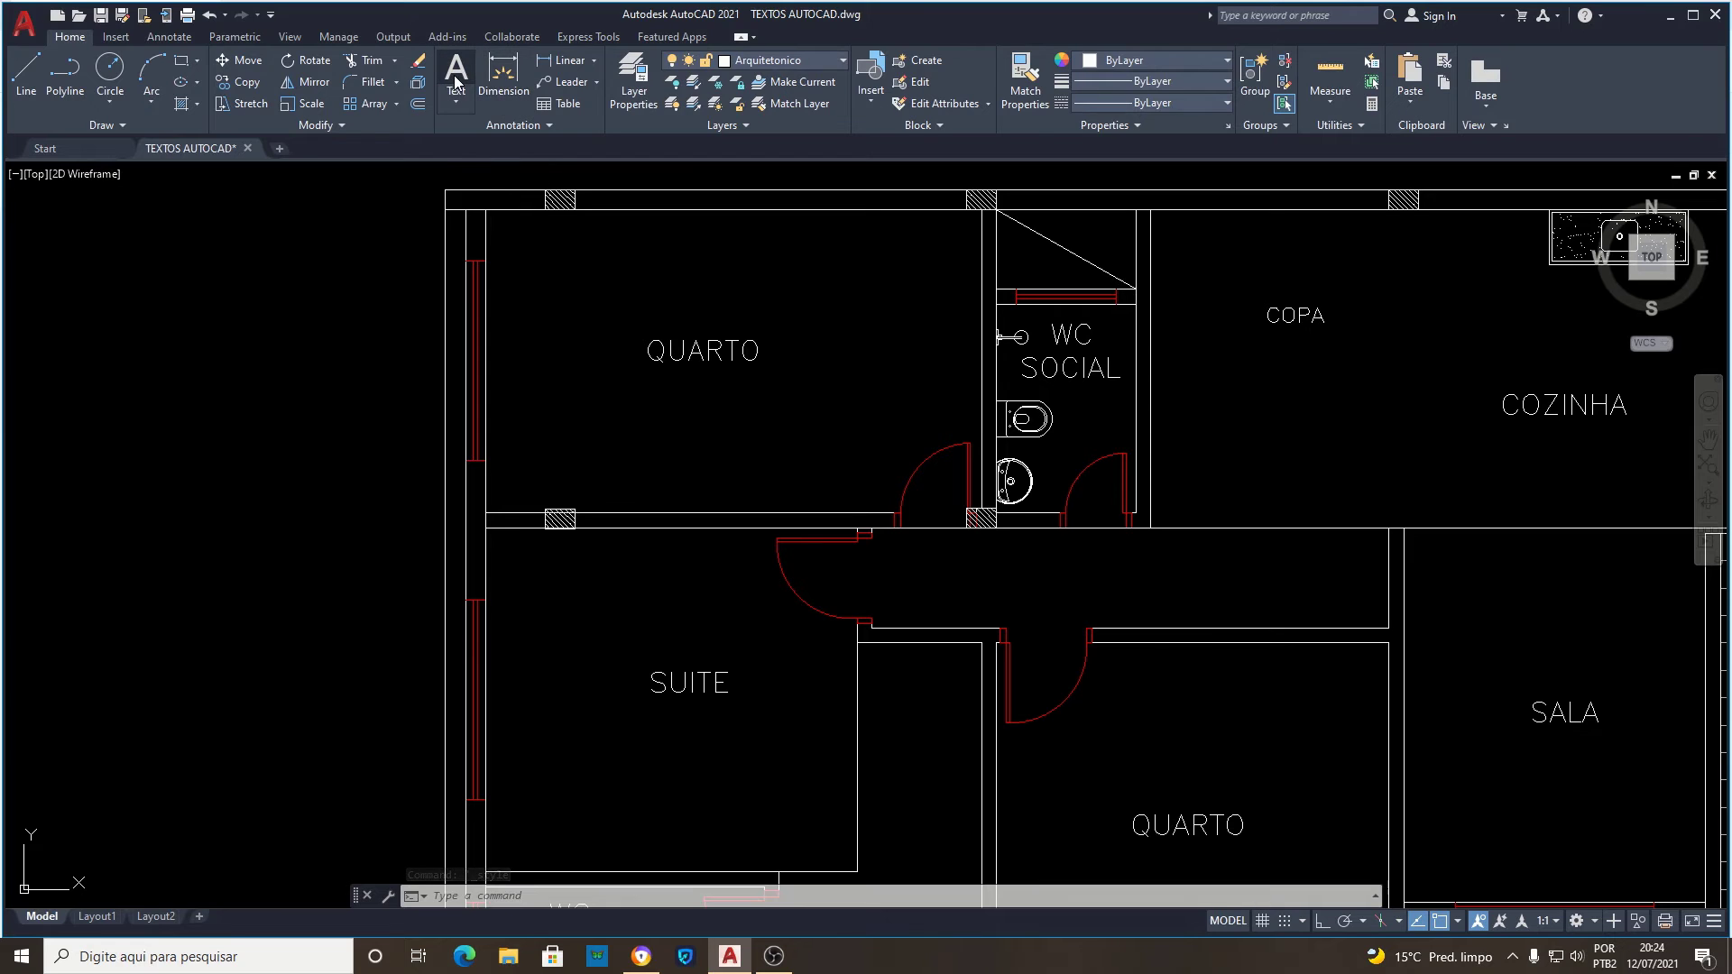
click(646, 390)
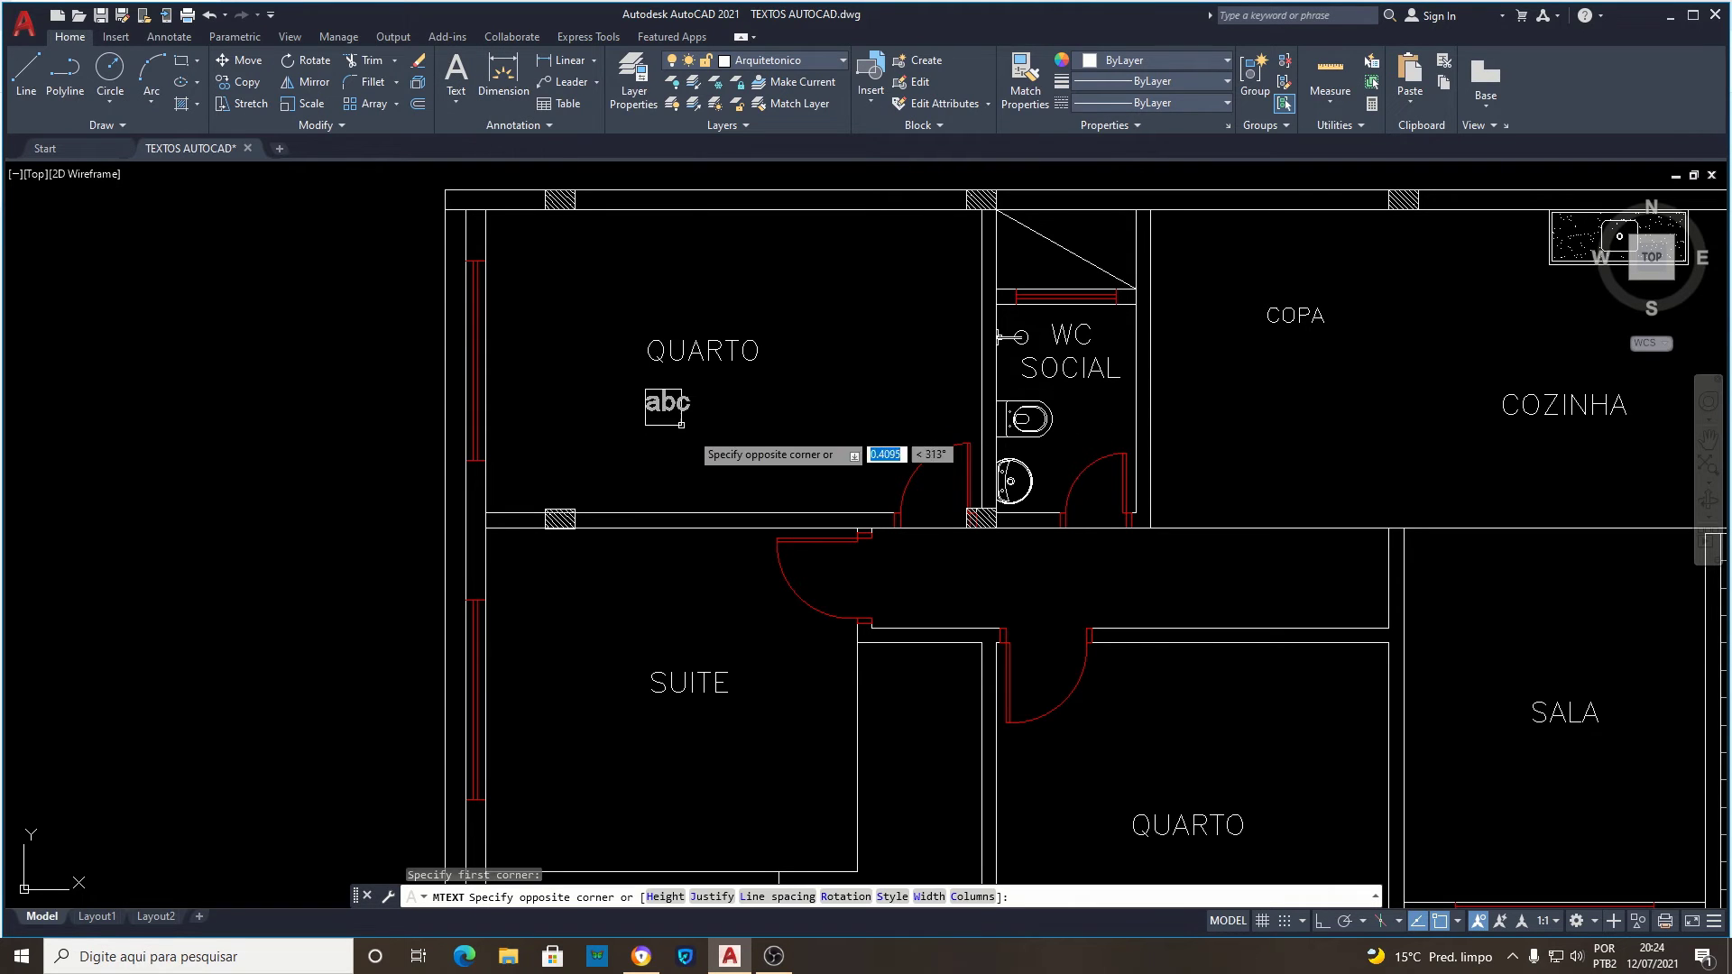
click(821, 450)
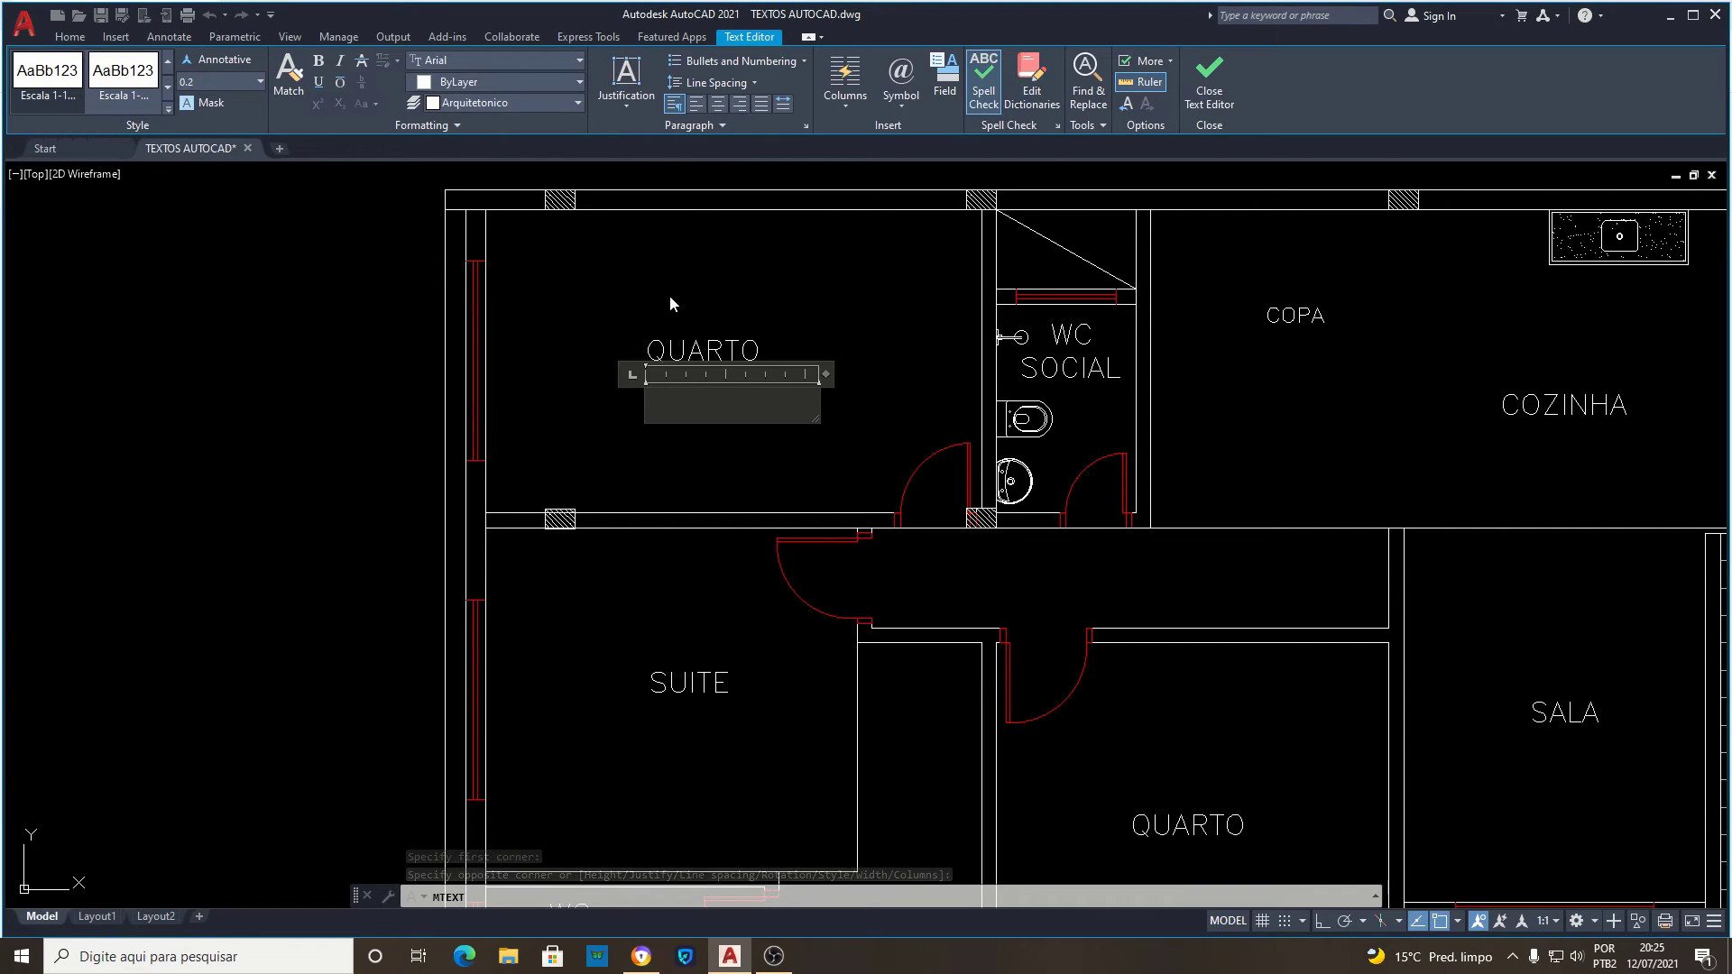
text(QUARTO)
click(826, 381)
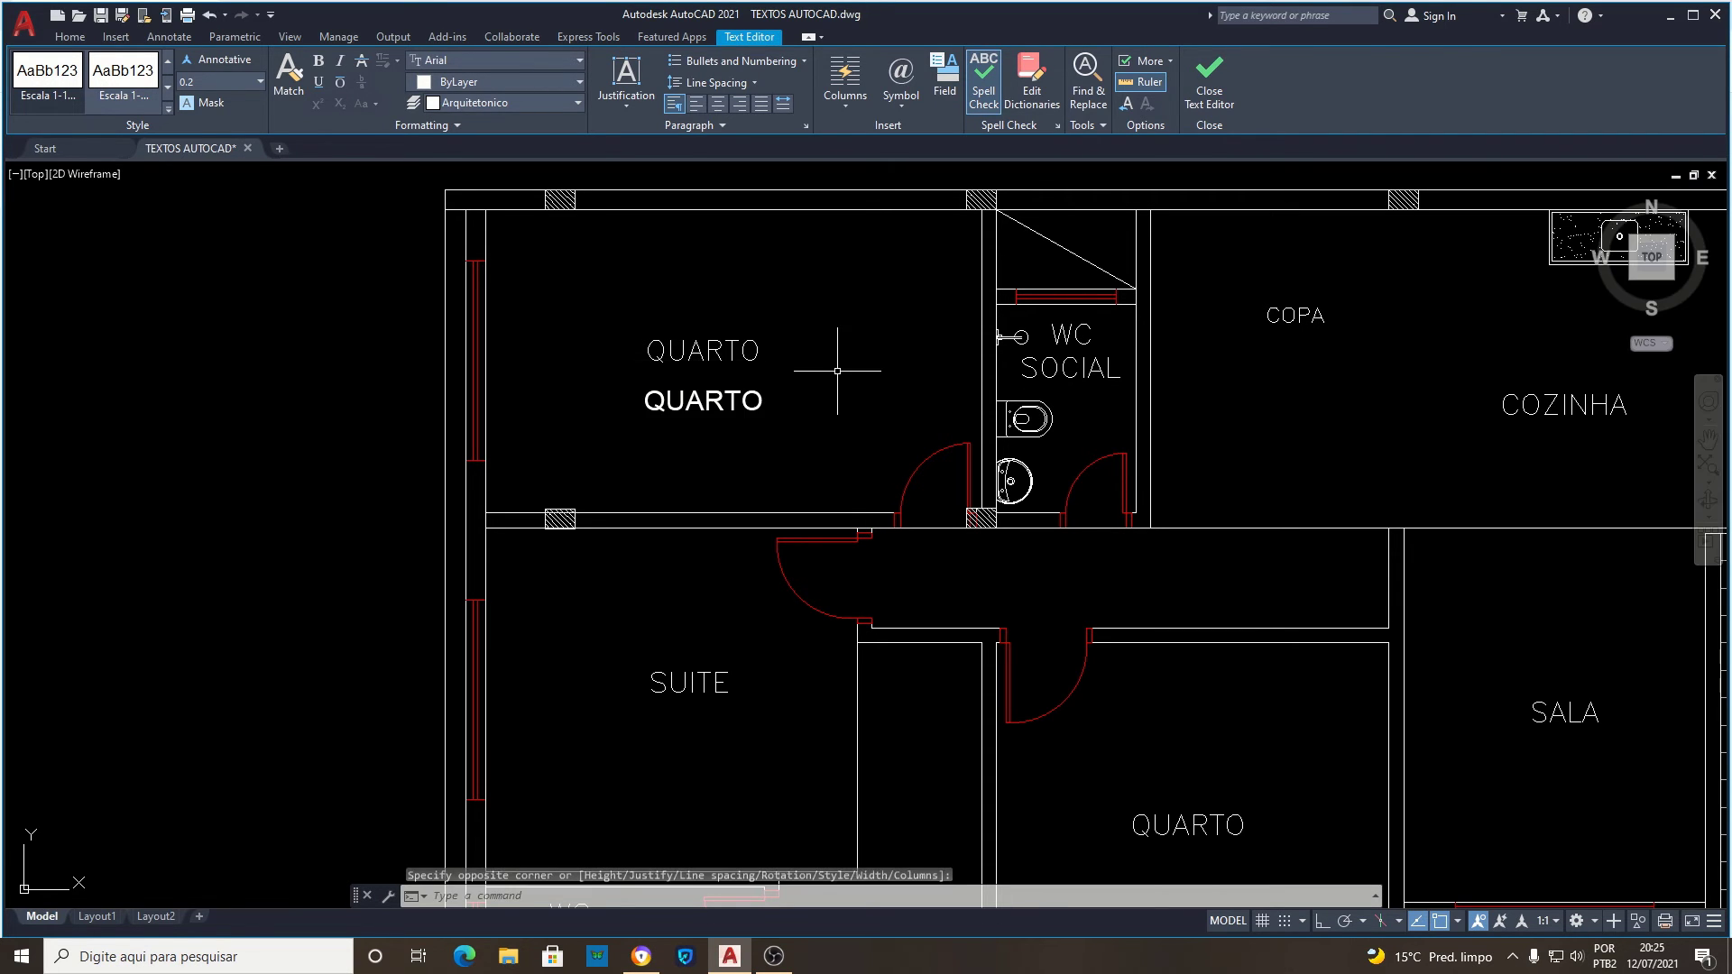
scroll(713, 342, down, 2)
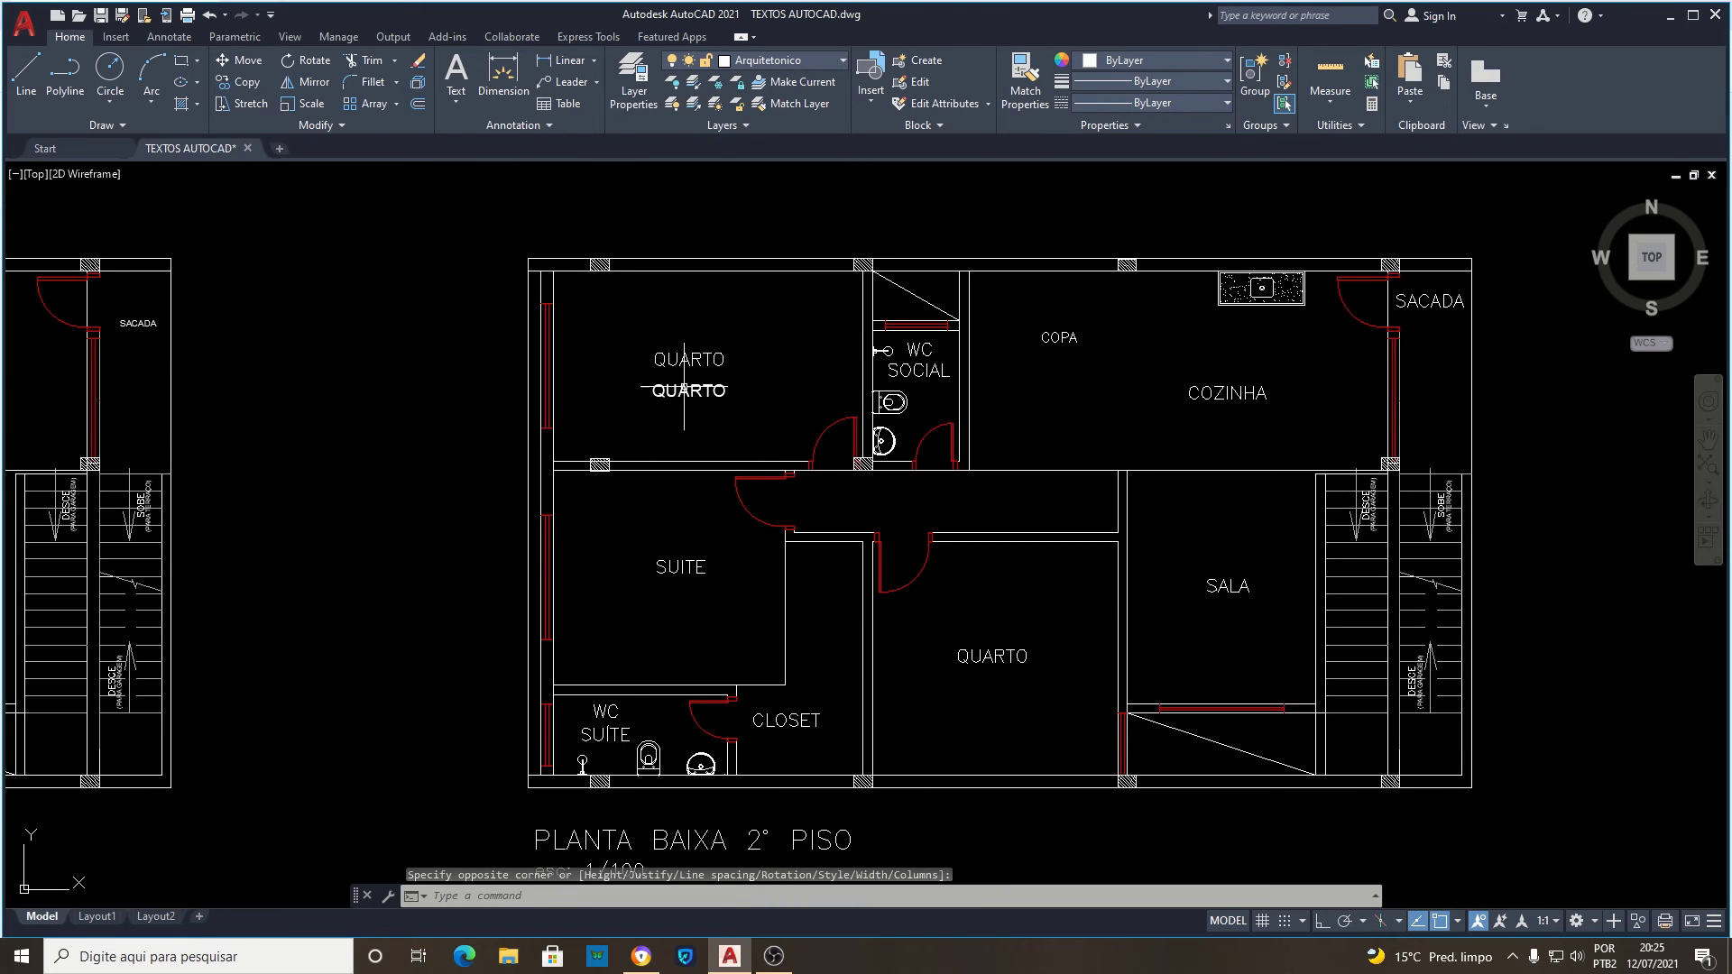
Switch to Layout1 and zoom around to compare labels in the 1/50 and 1/100 viewports.
scroll(684, 384, down, 2)
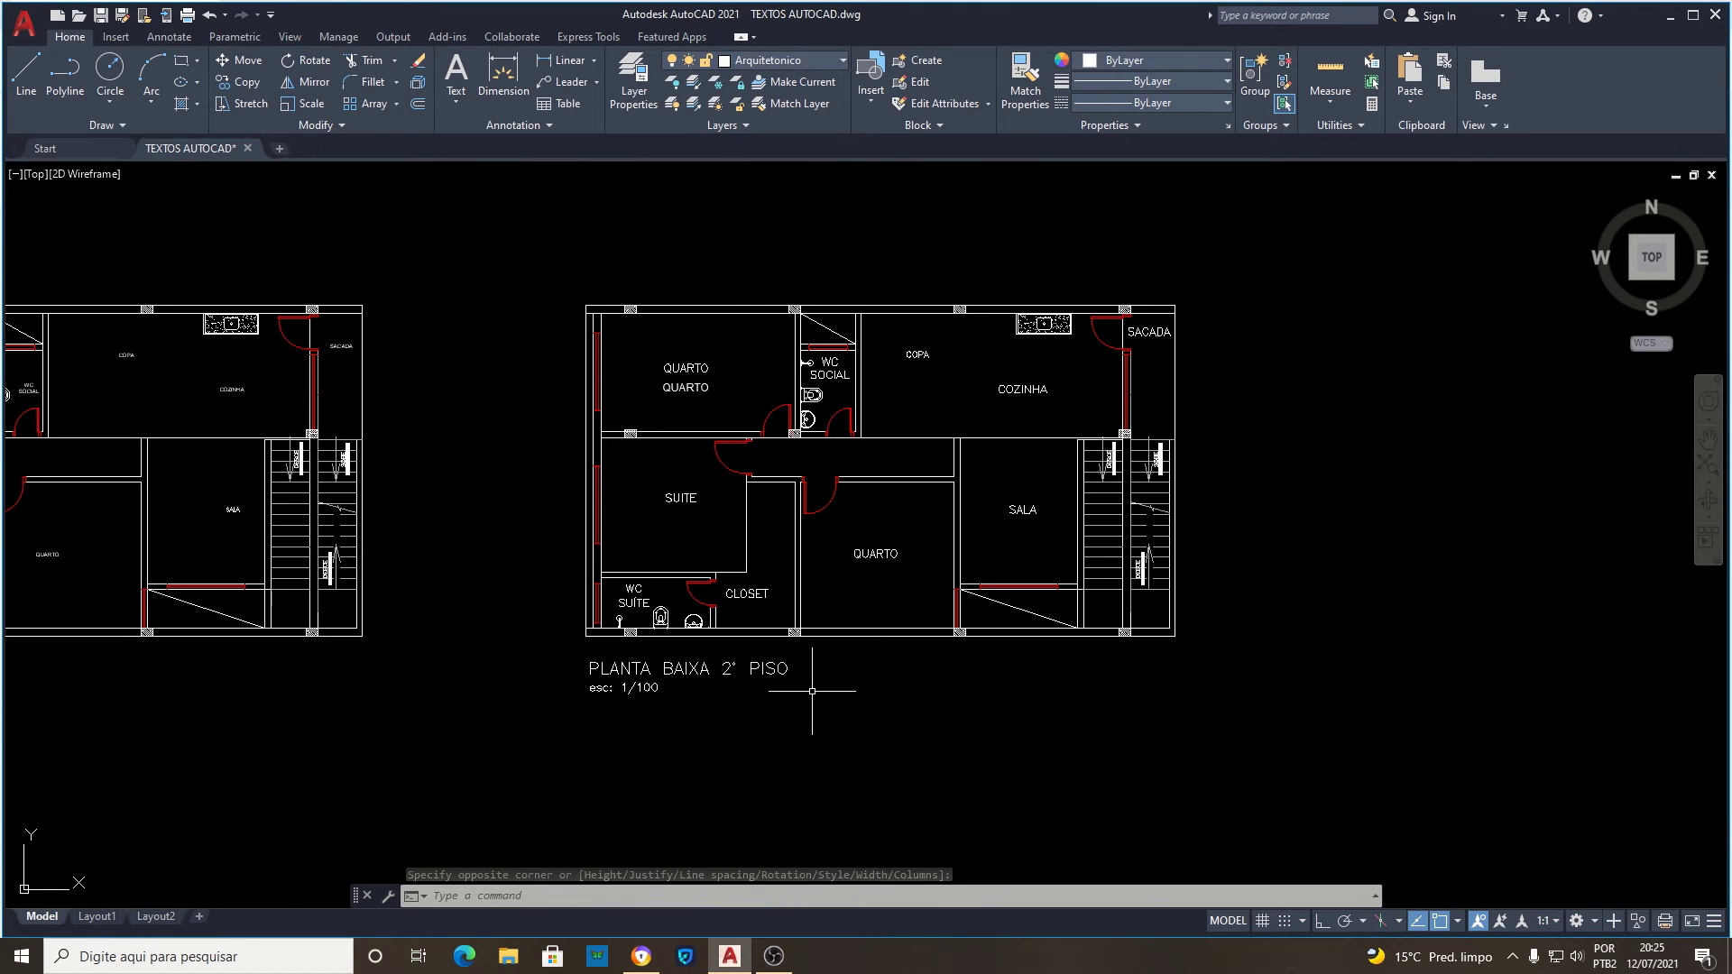
click(97, 917)
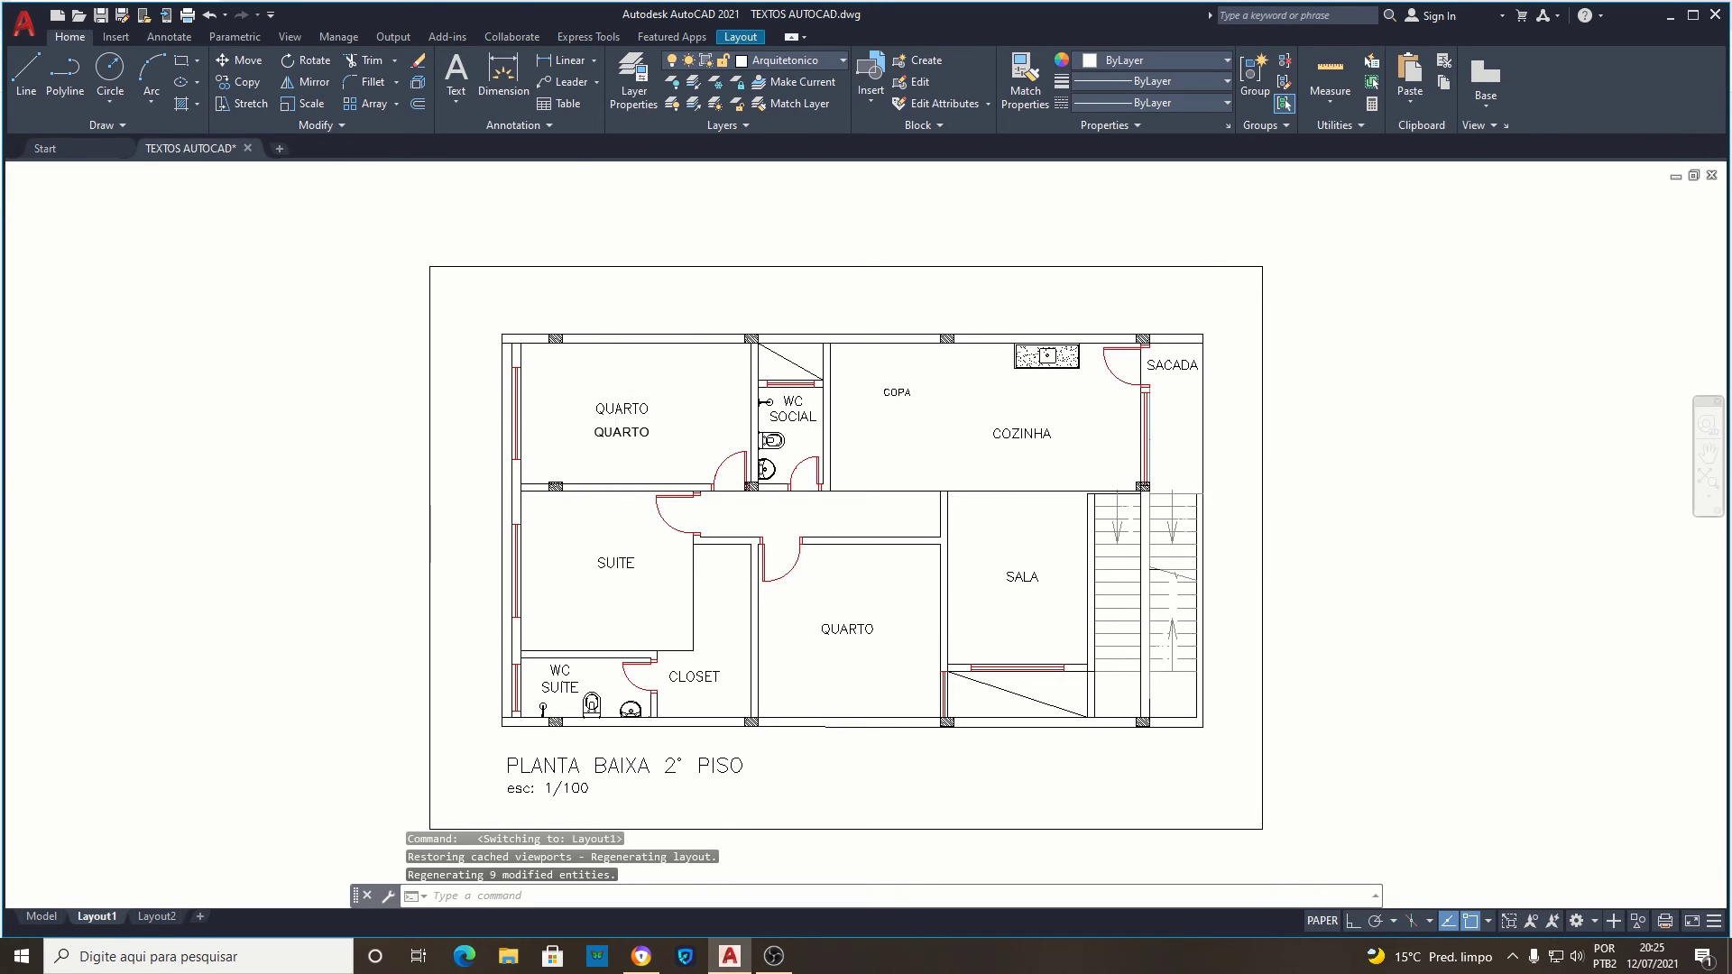
scroll(554, 382, down, 2)
scroll(629, 319, up, 4)
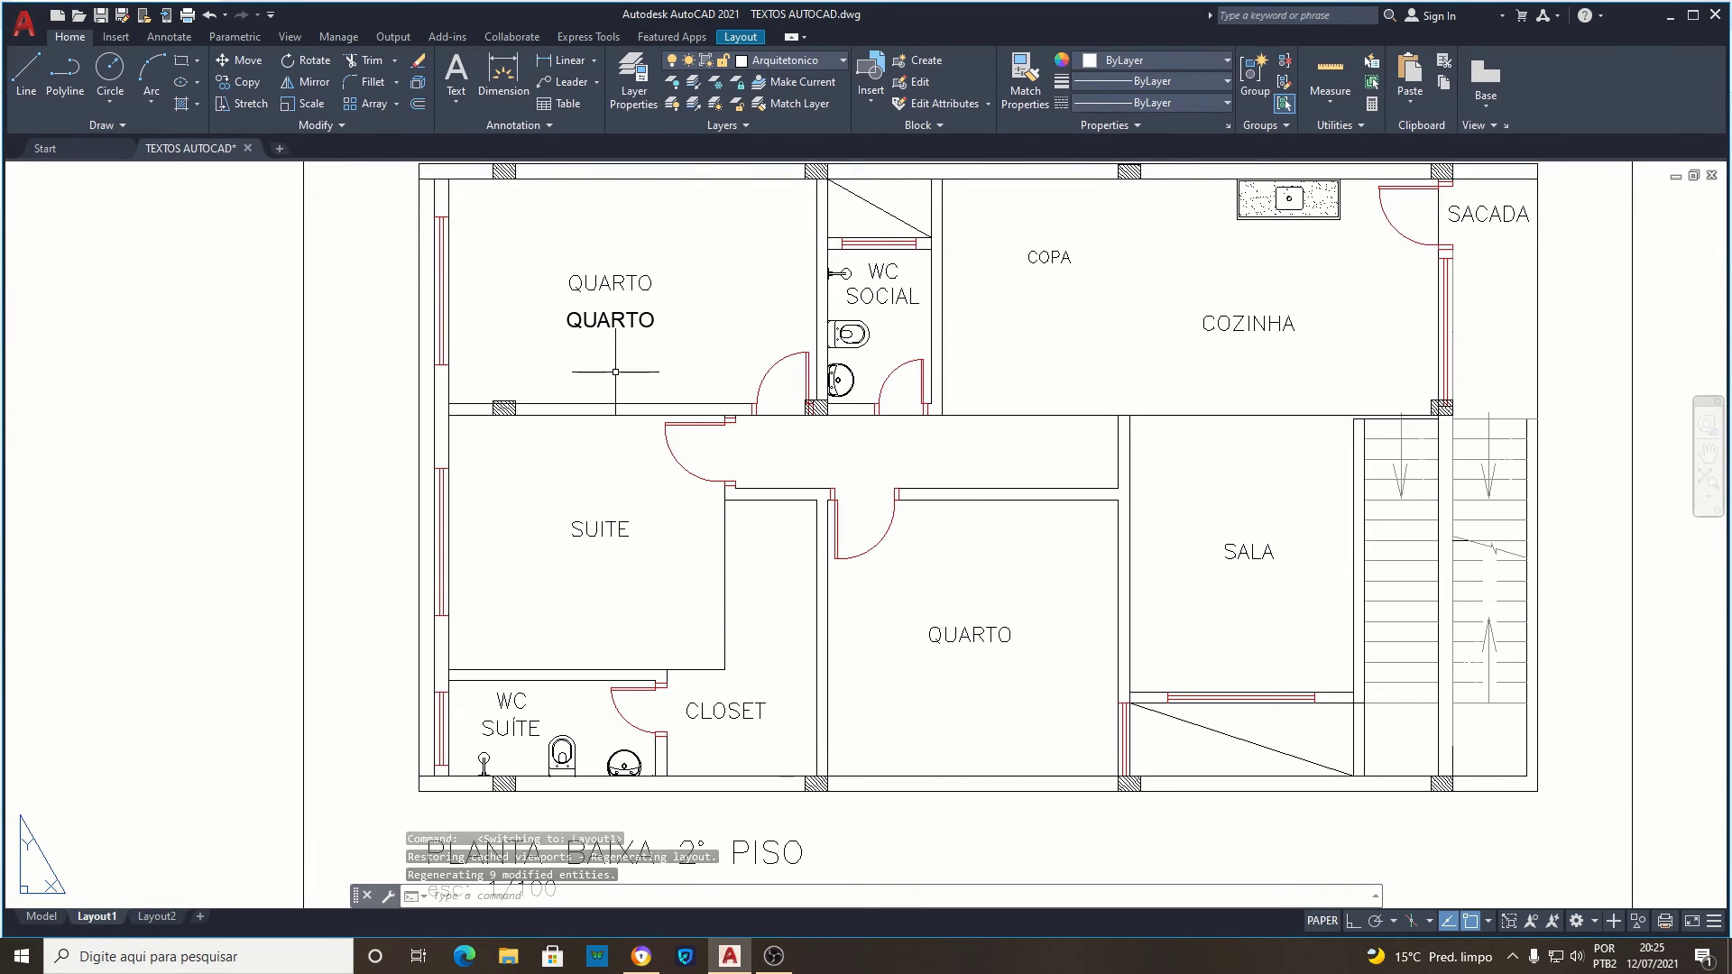
scroll(656, 686, down, 2)
scroll(654, 602, down, 2)
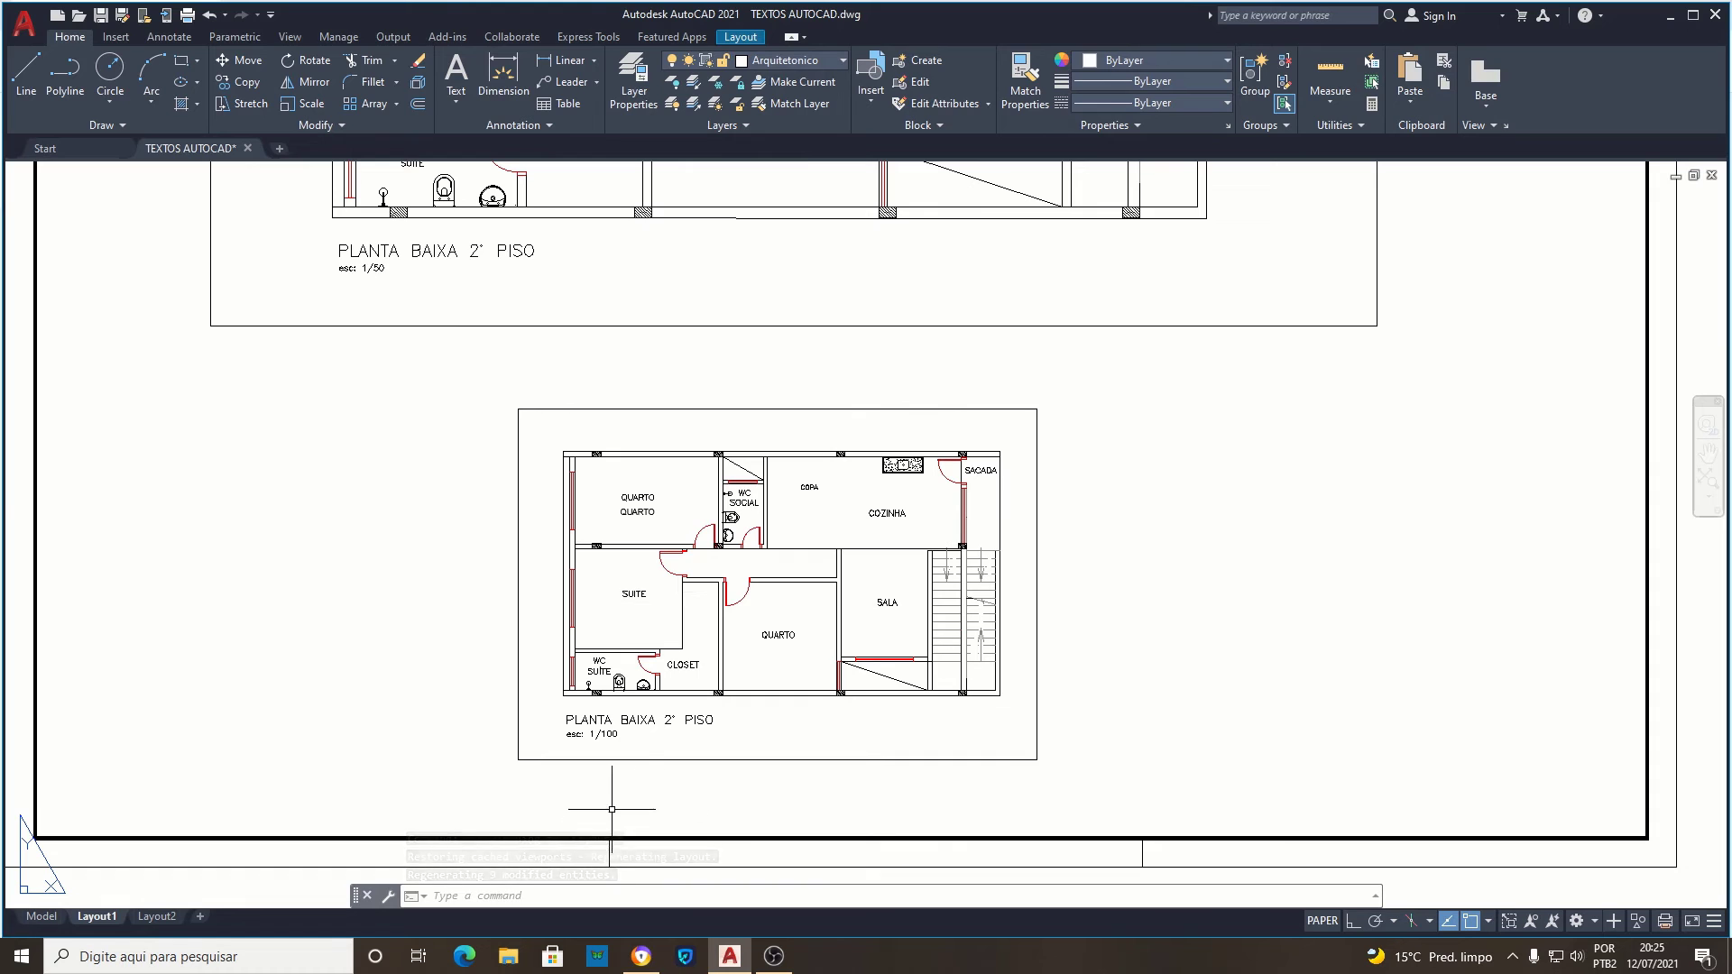
scroll(598, 737, up, 2)
scroll(595, 703, up, 2)
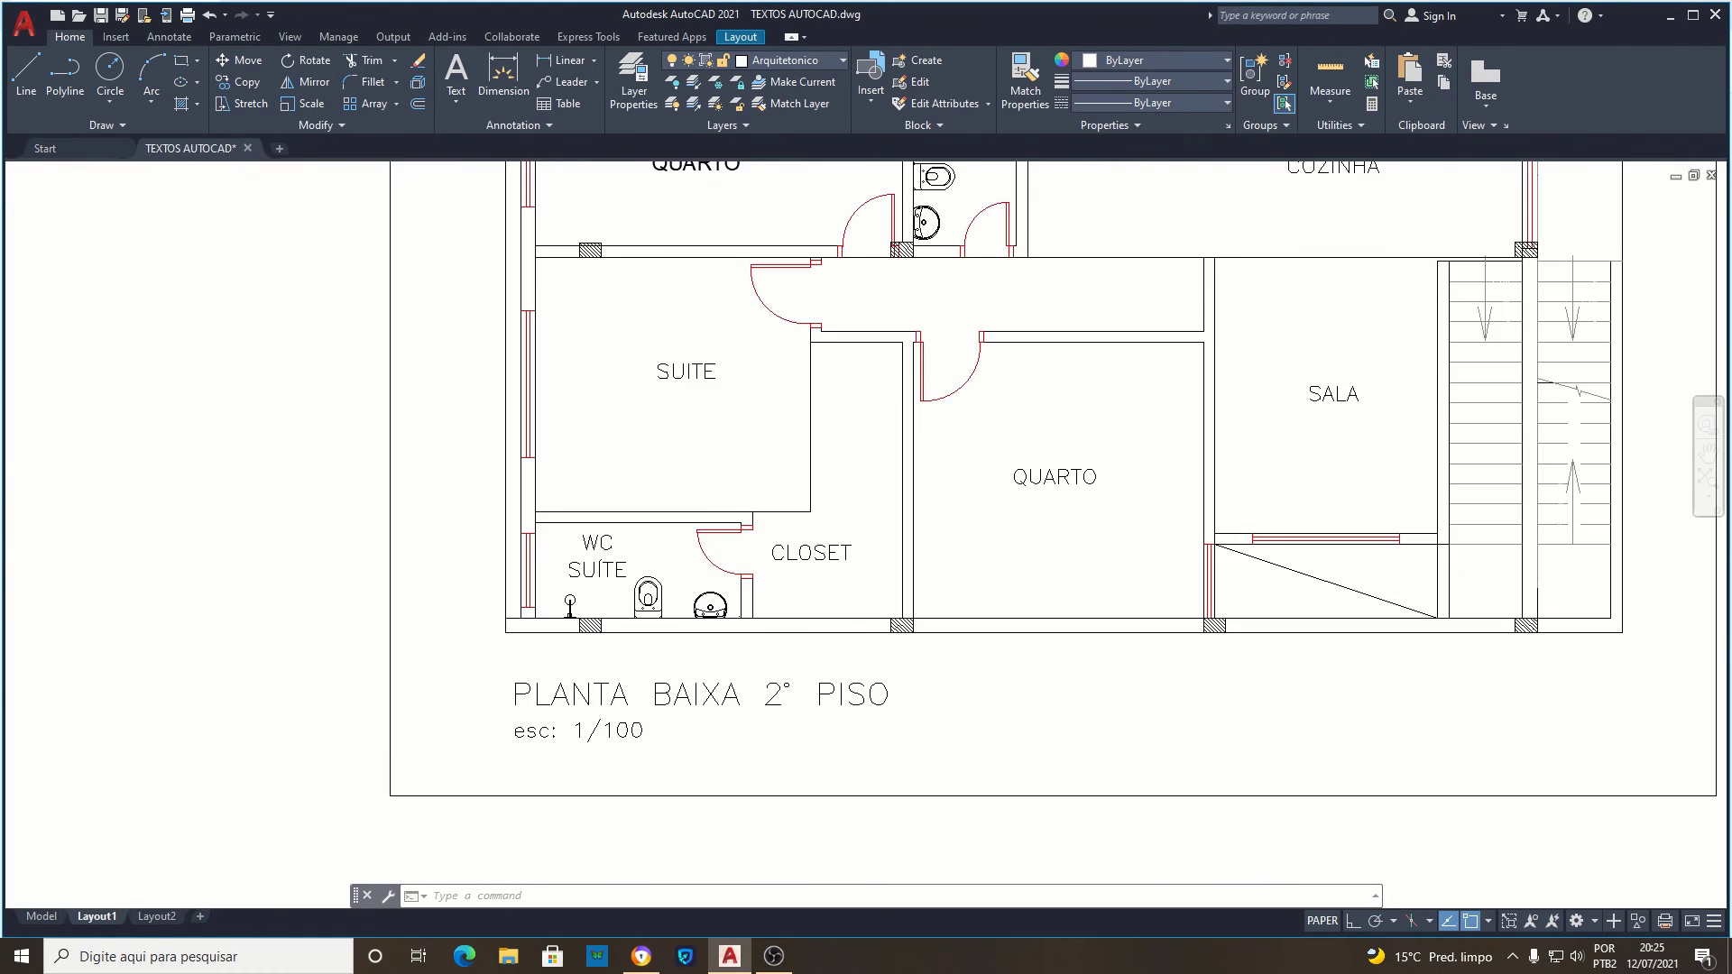
scroll(590, 656, up, 2)
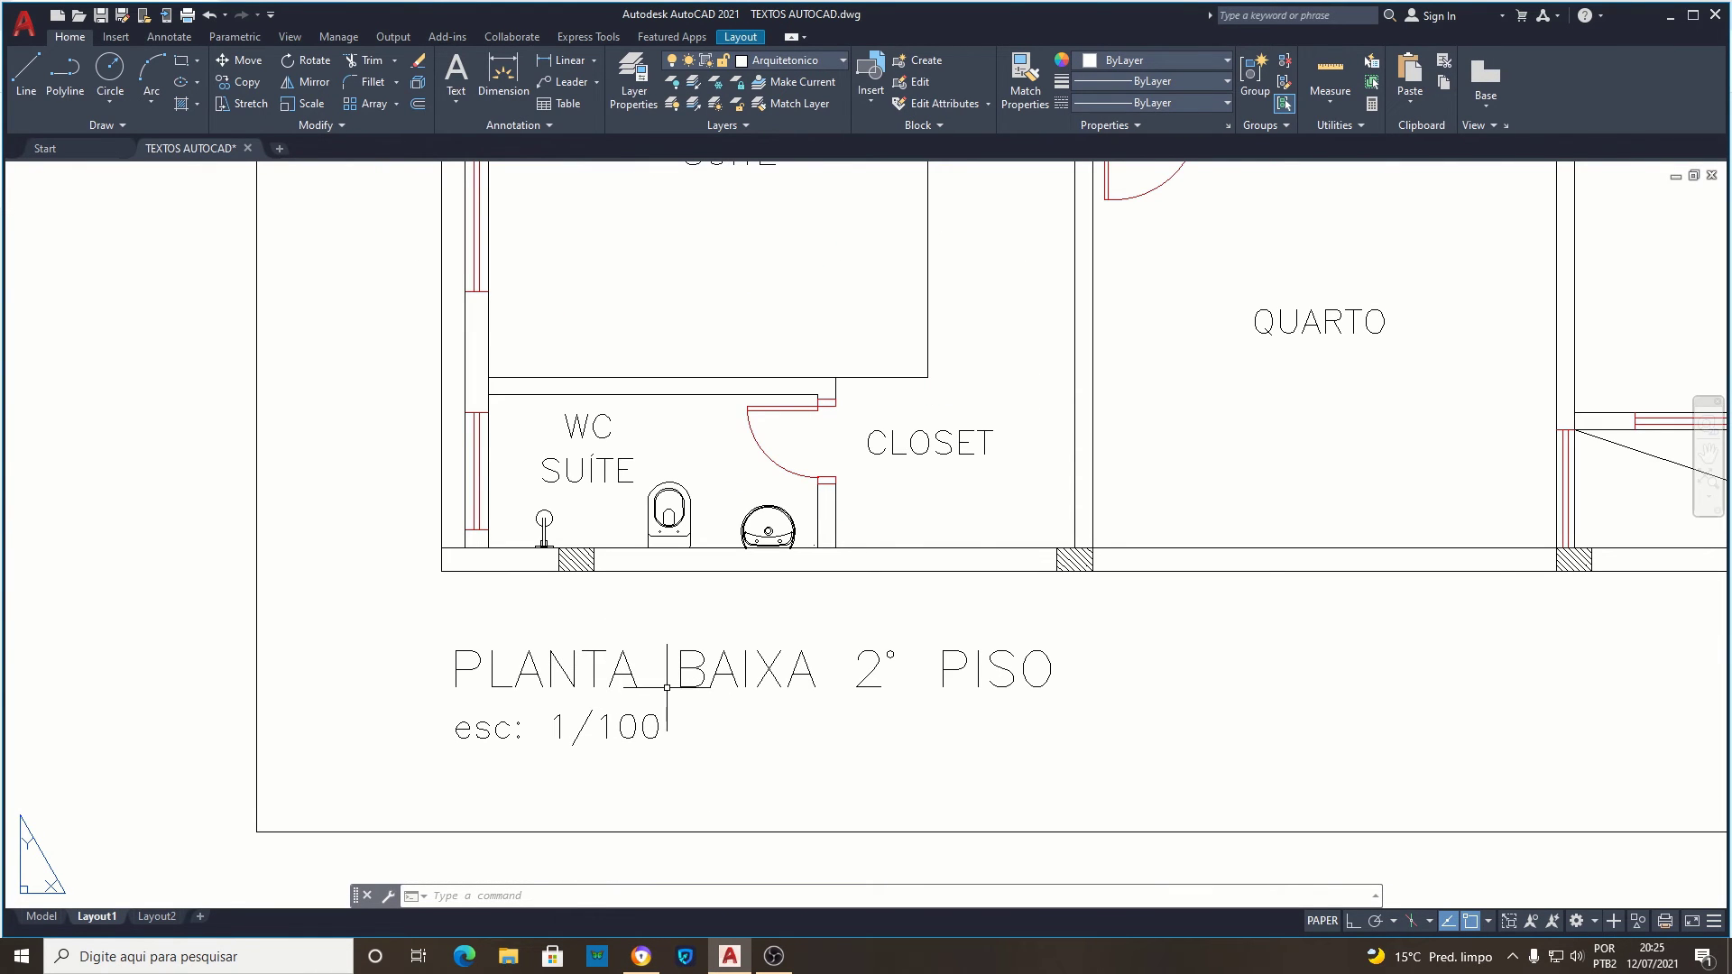
Review the Scribd table of text heights per drawing scale, then return to AutoCAD.
click(646, 963)
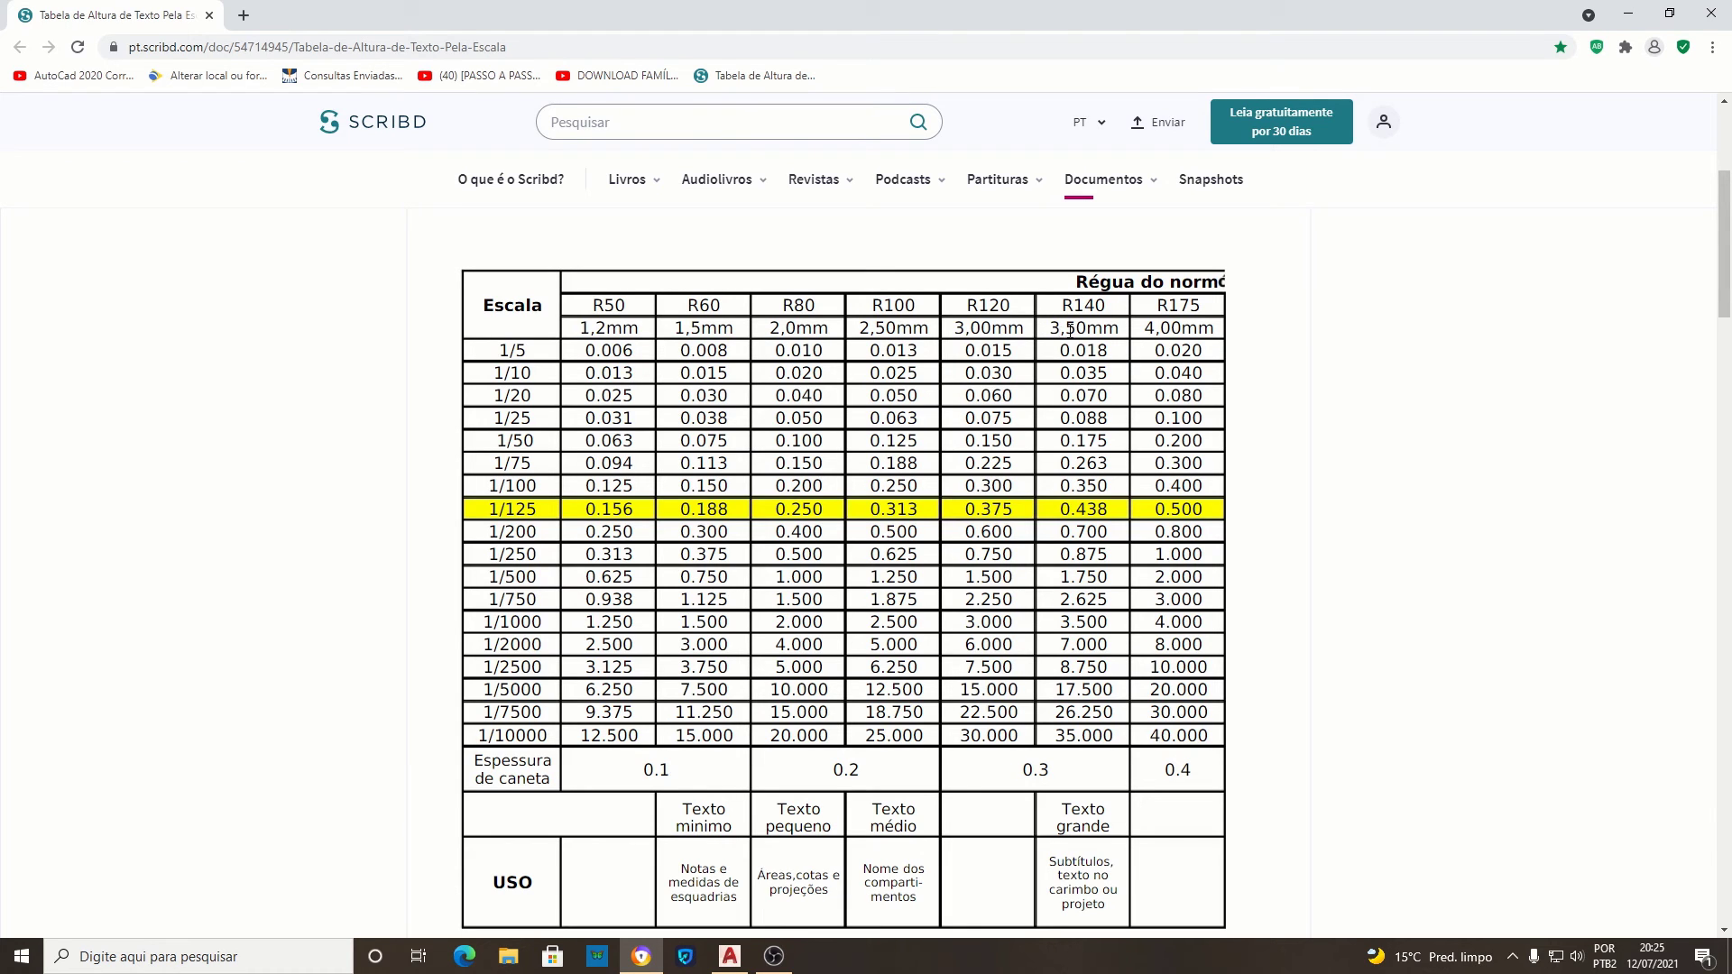
click(731, 956)
Zoom in on the SUITE label and make LINHA the current layer.
scroll(572, 537, down, 3)
scroll(572, 537, down, 2)
scroll(646, 433, up, 1)
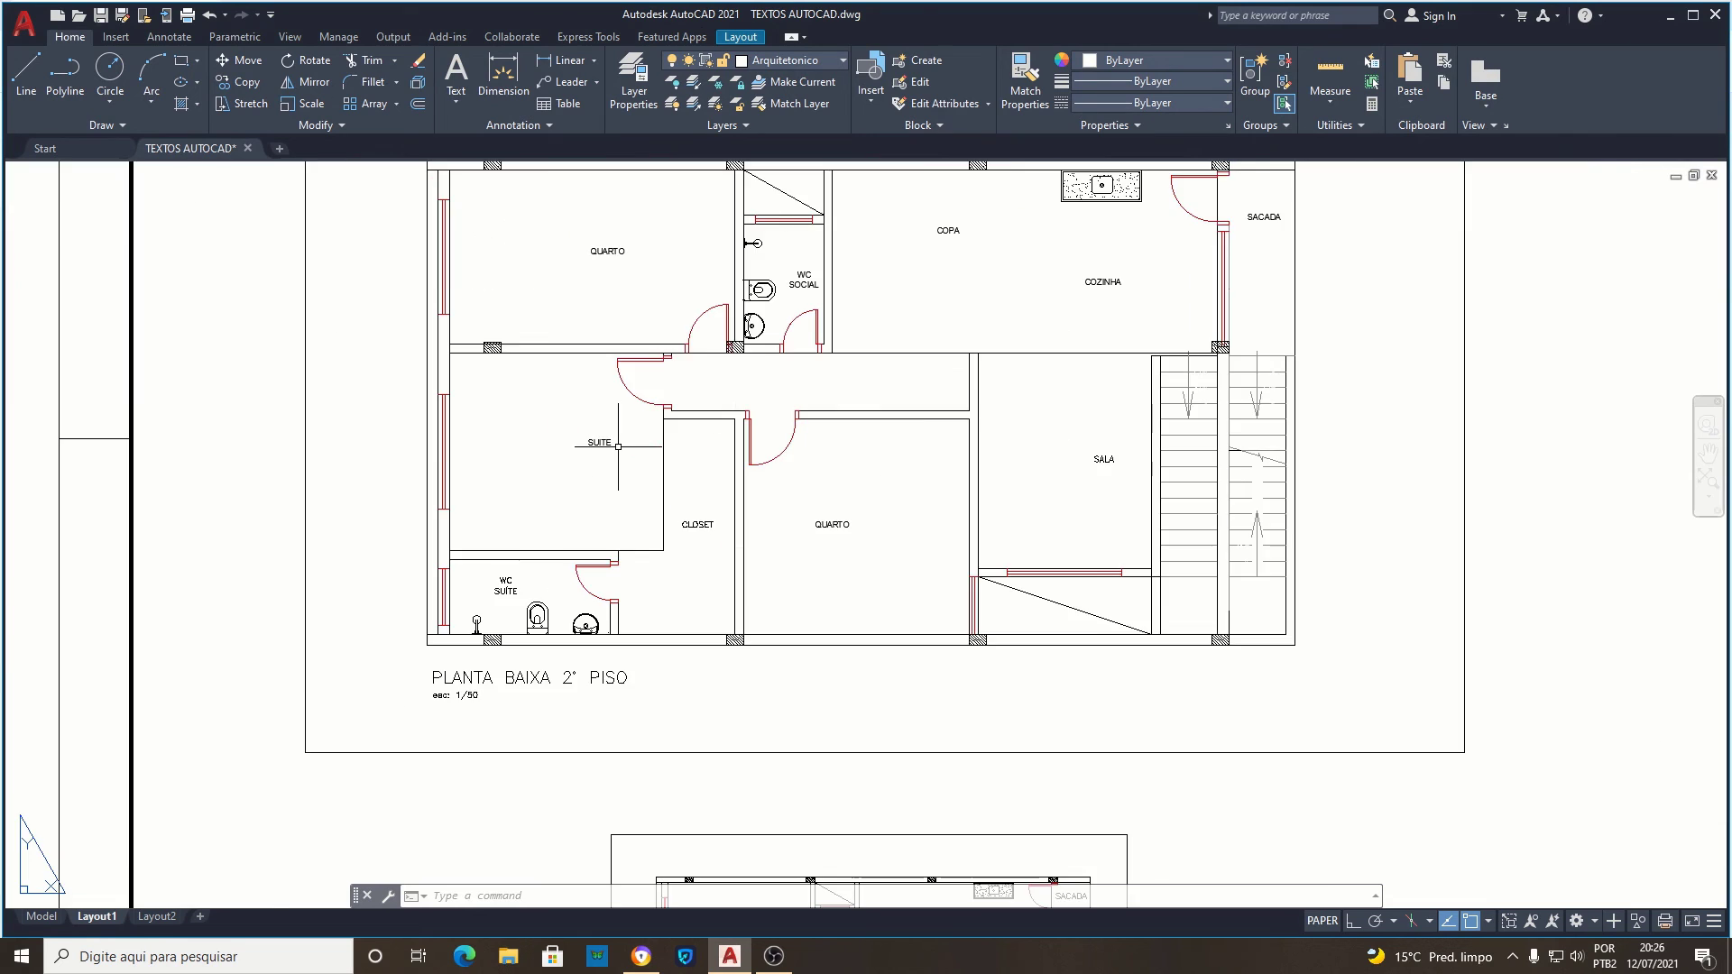
scroll(577, 437, up, 3)
scroll(639, 466, up, 2)
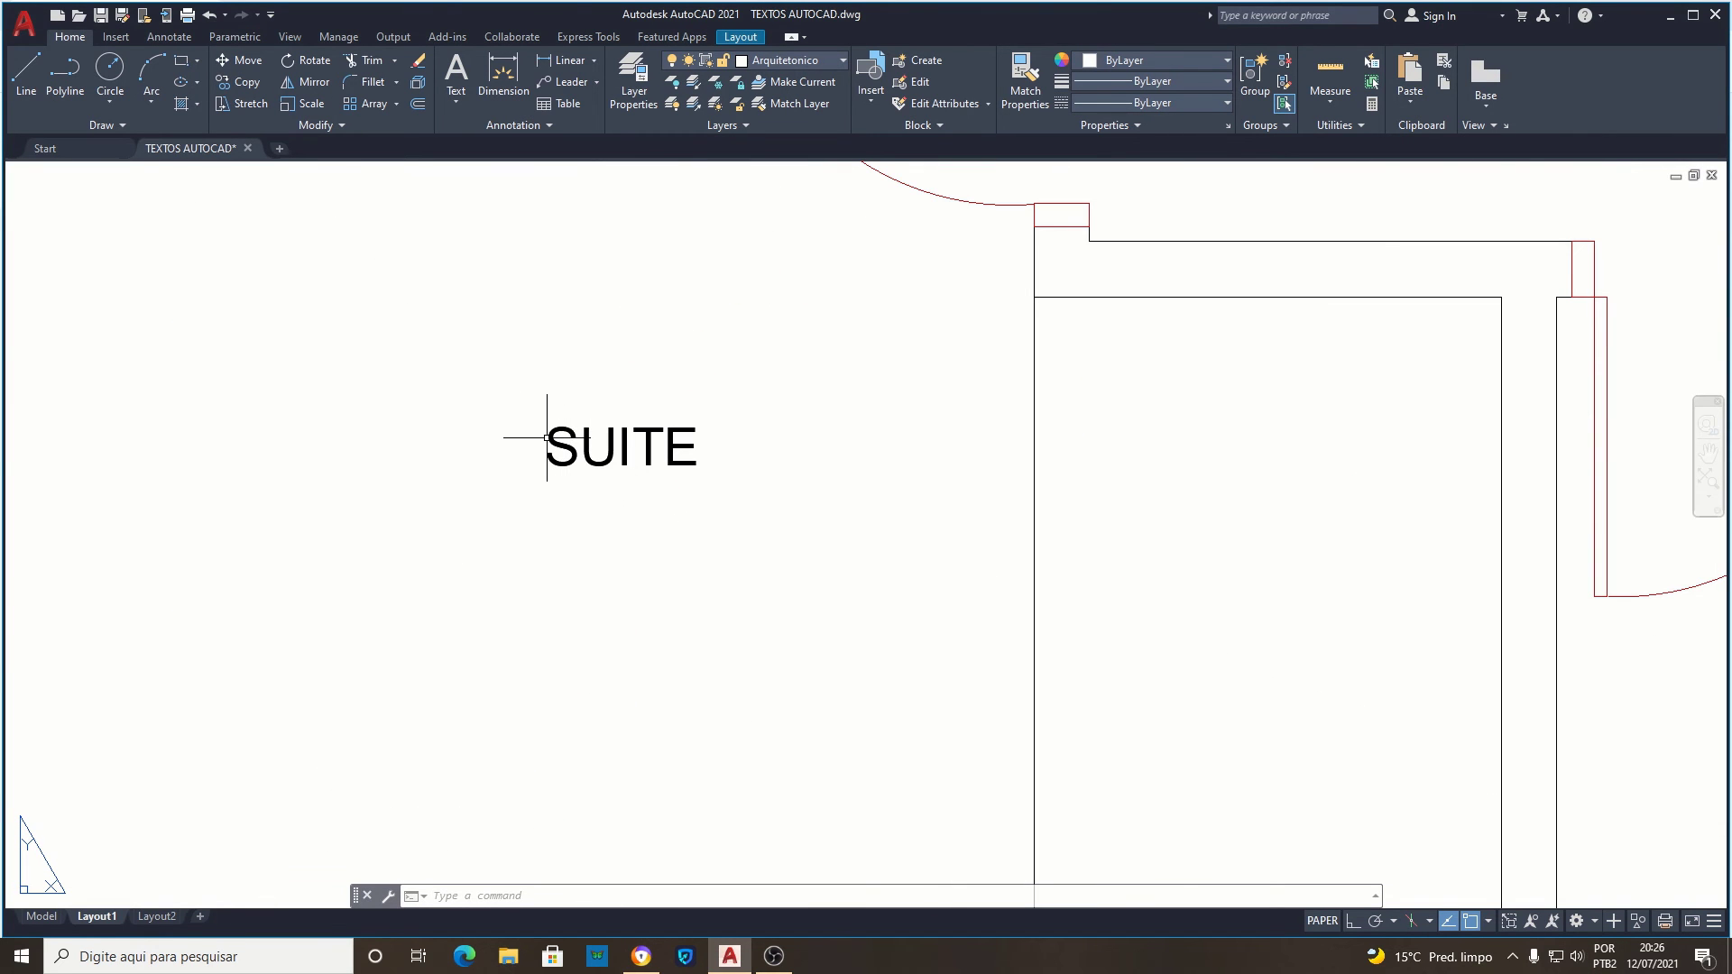
click(794, 60)
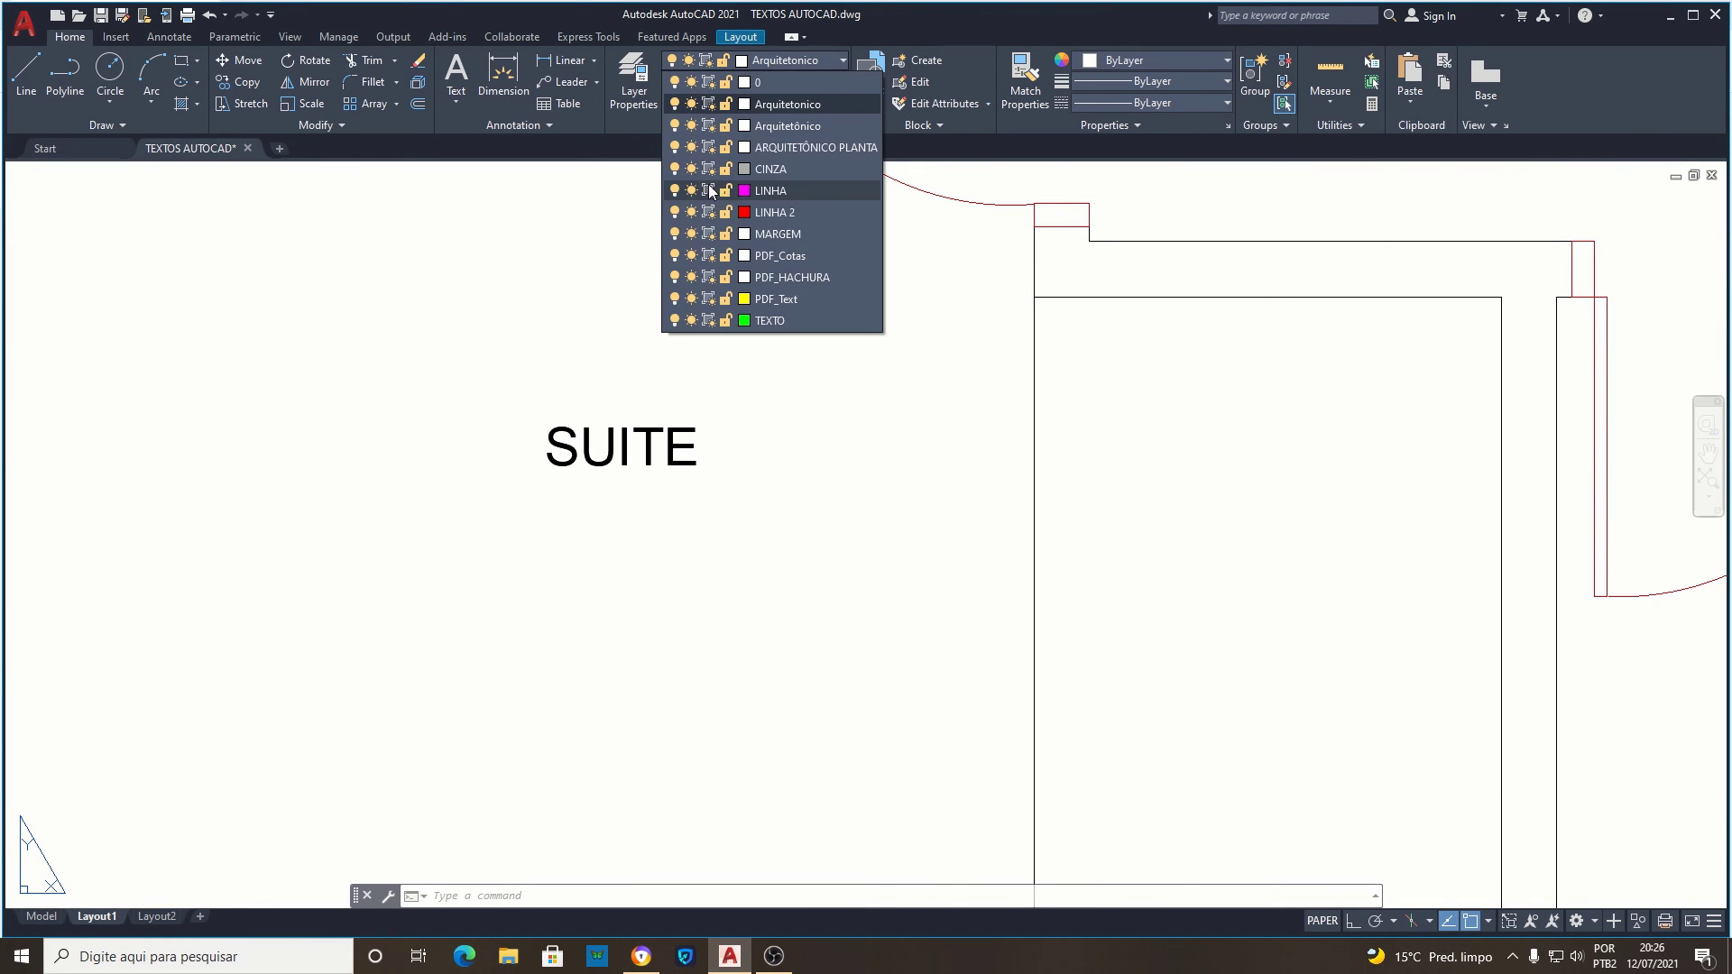
click(765, 167)
Draw a circle of radius 1 centred just below the SUITE label.
click(110, 71)
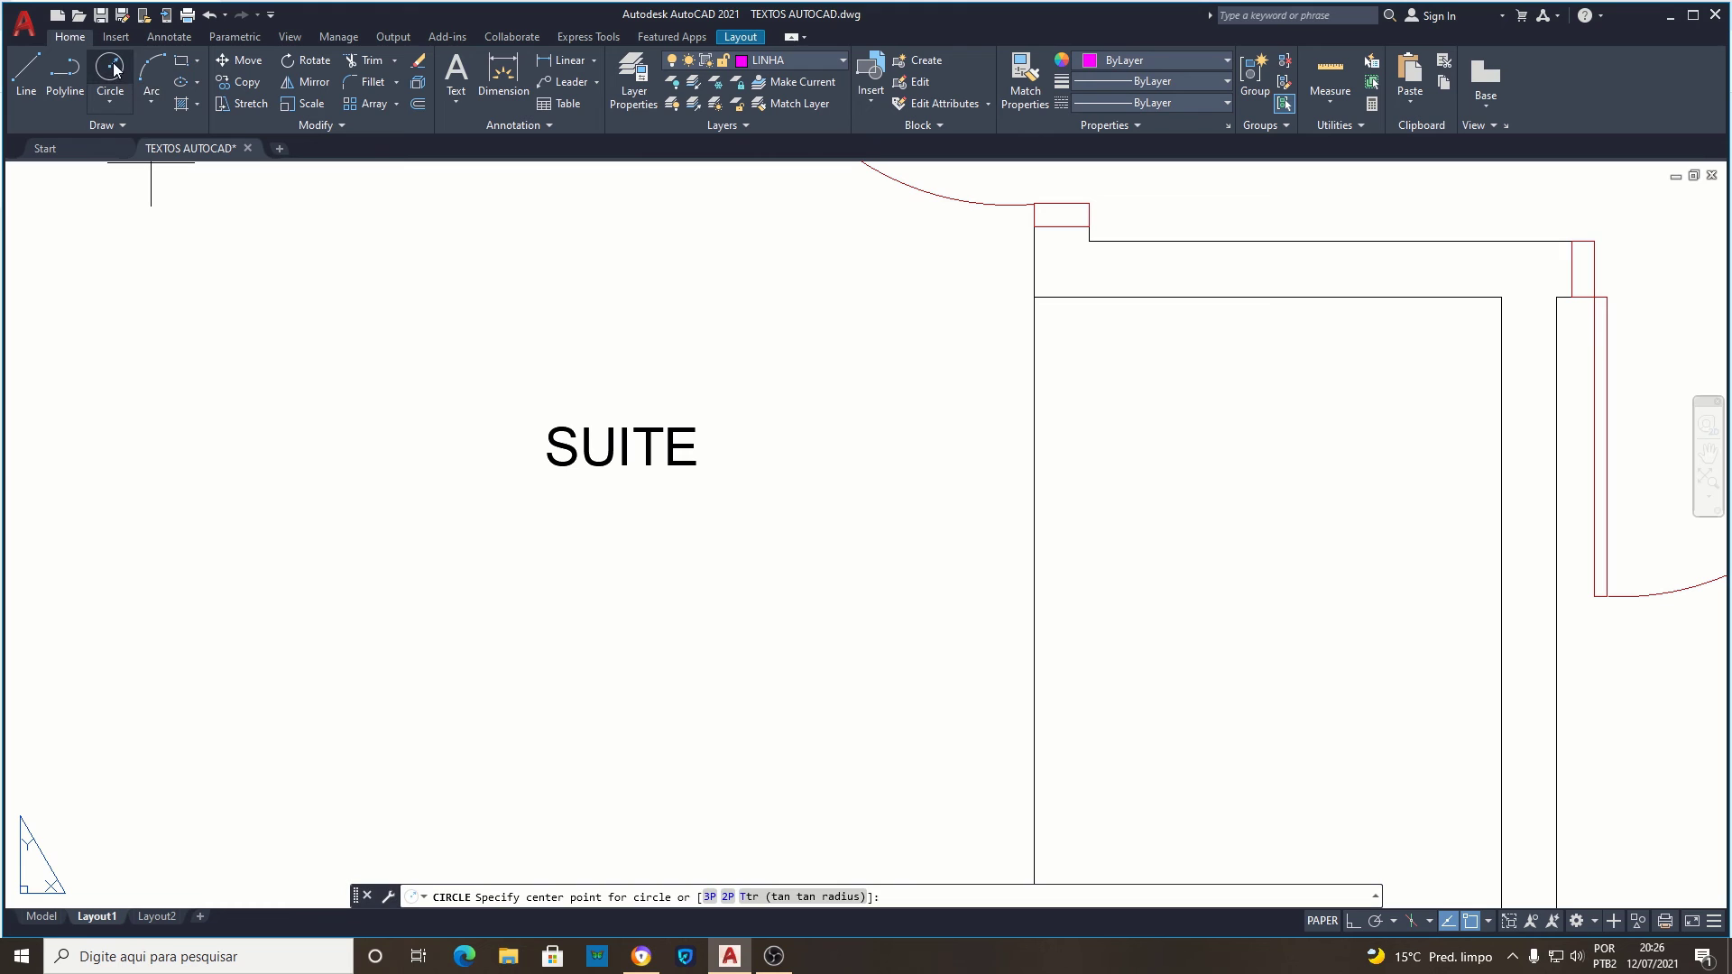
click(602, 525)
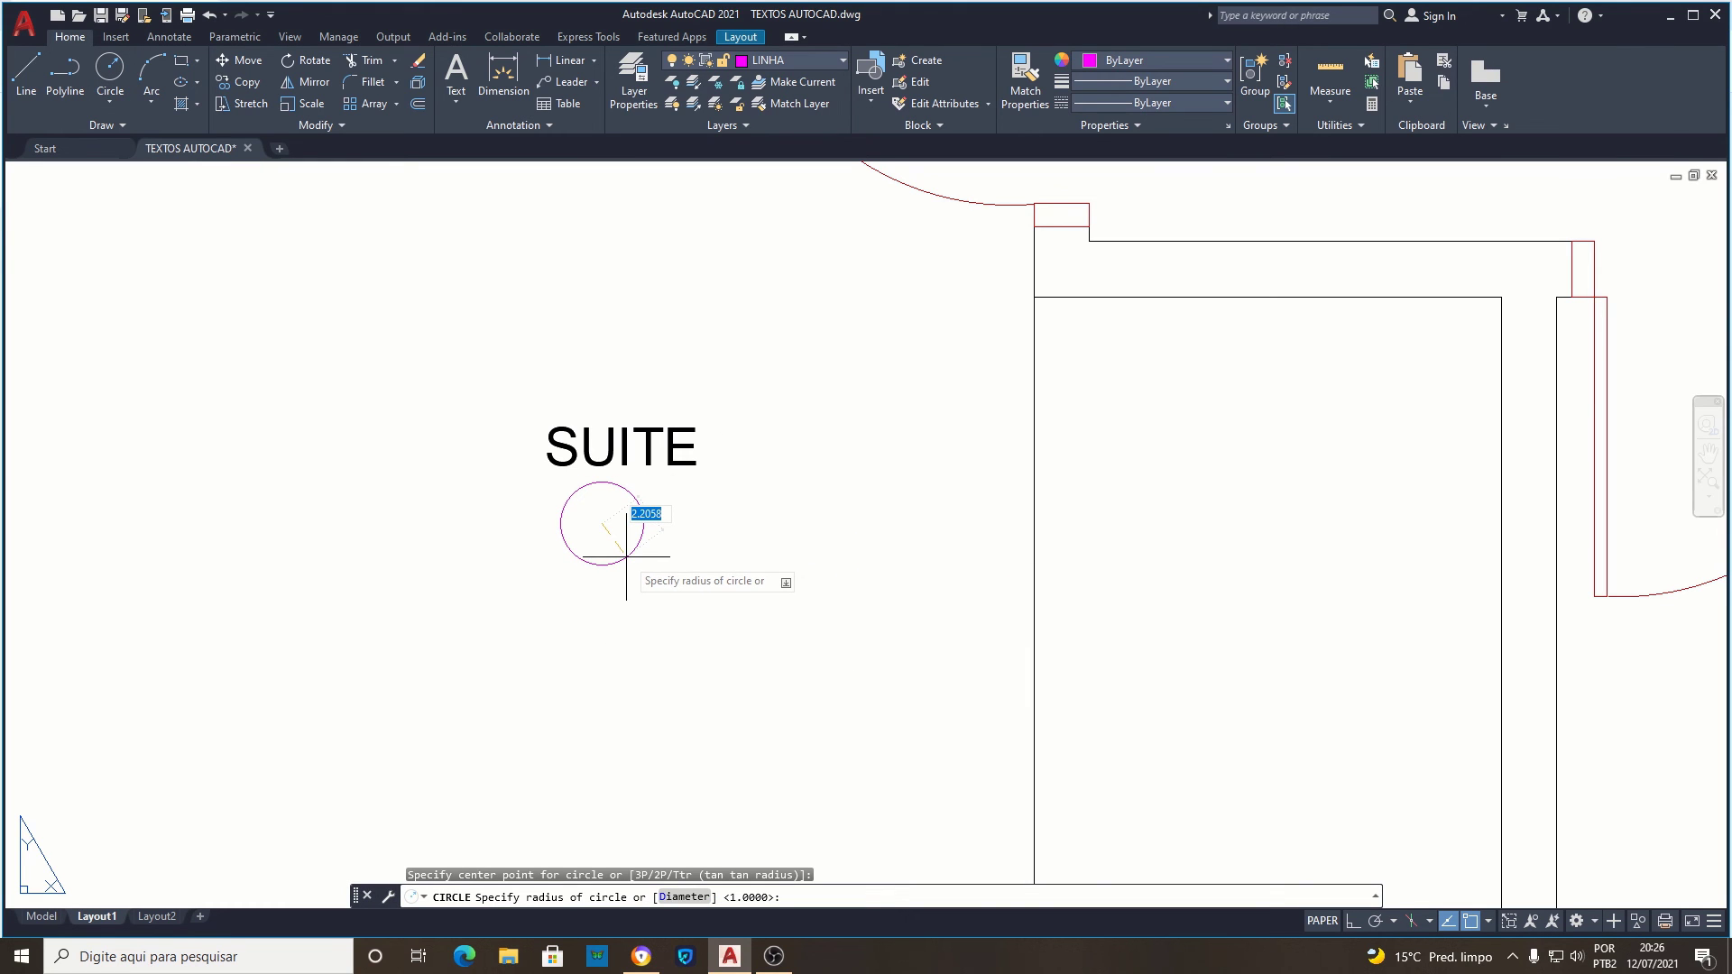
text(1)
key(Return)
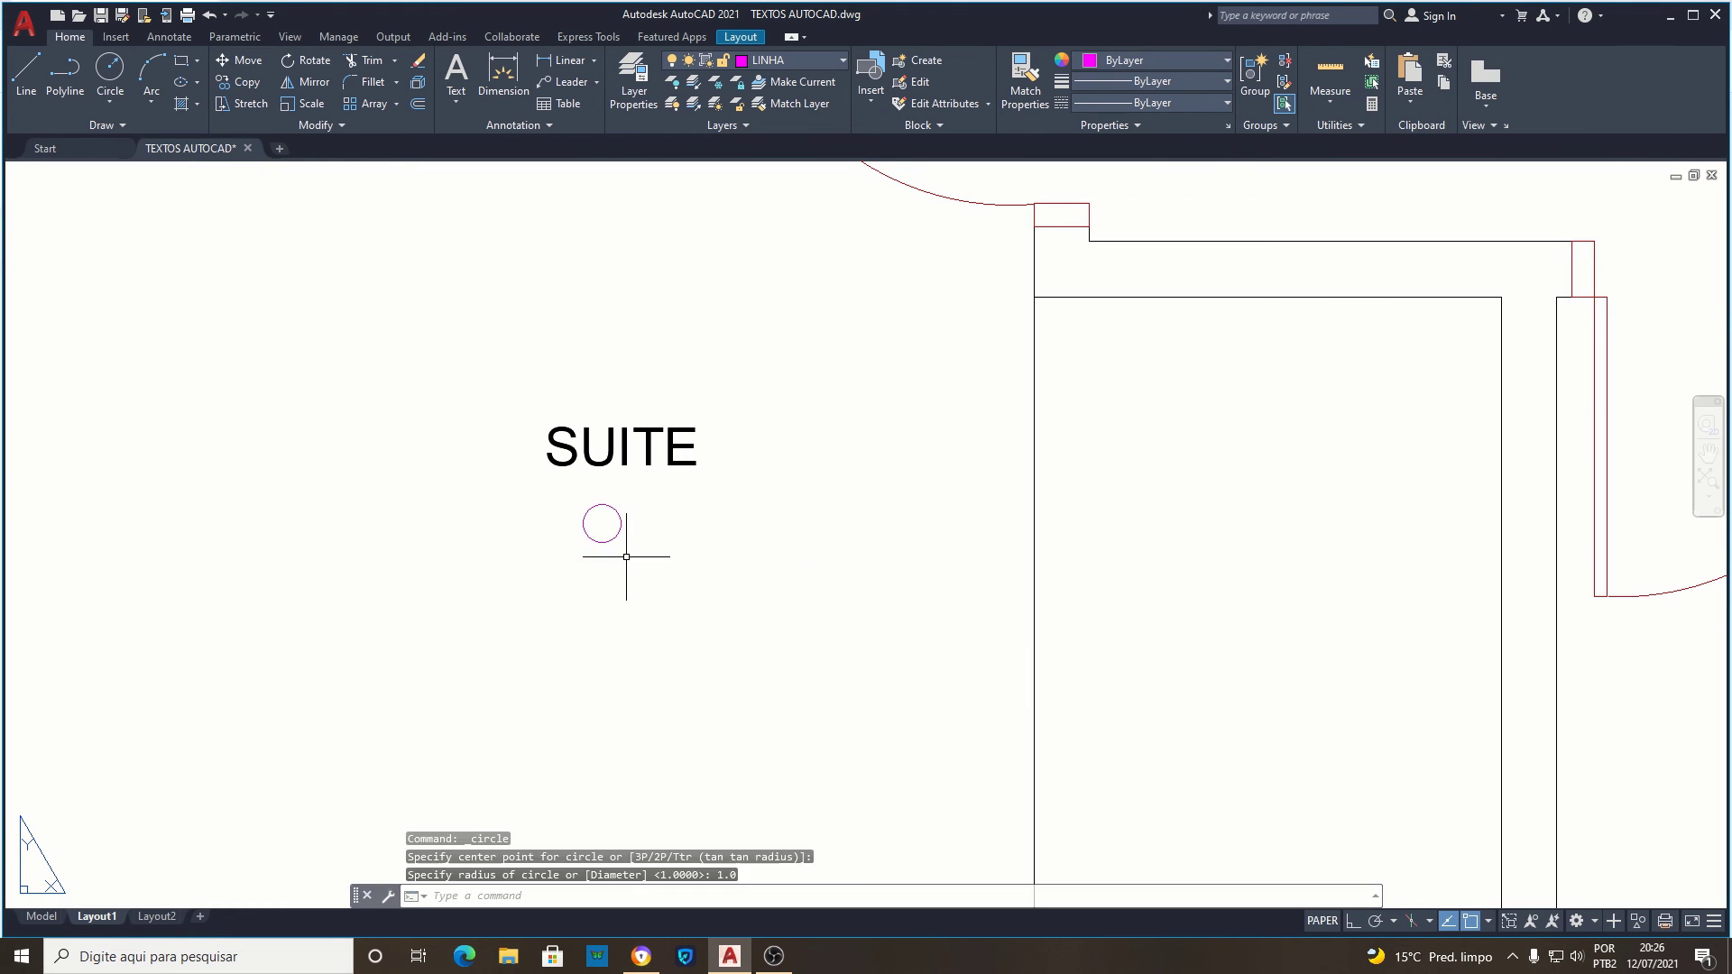
click(619, 518)
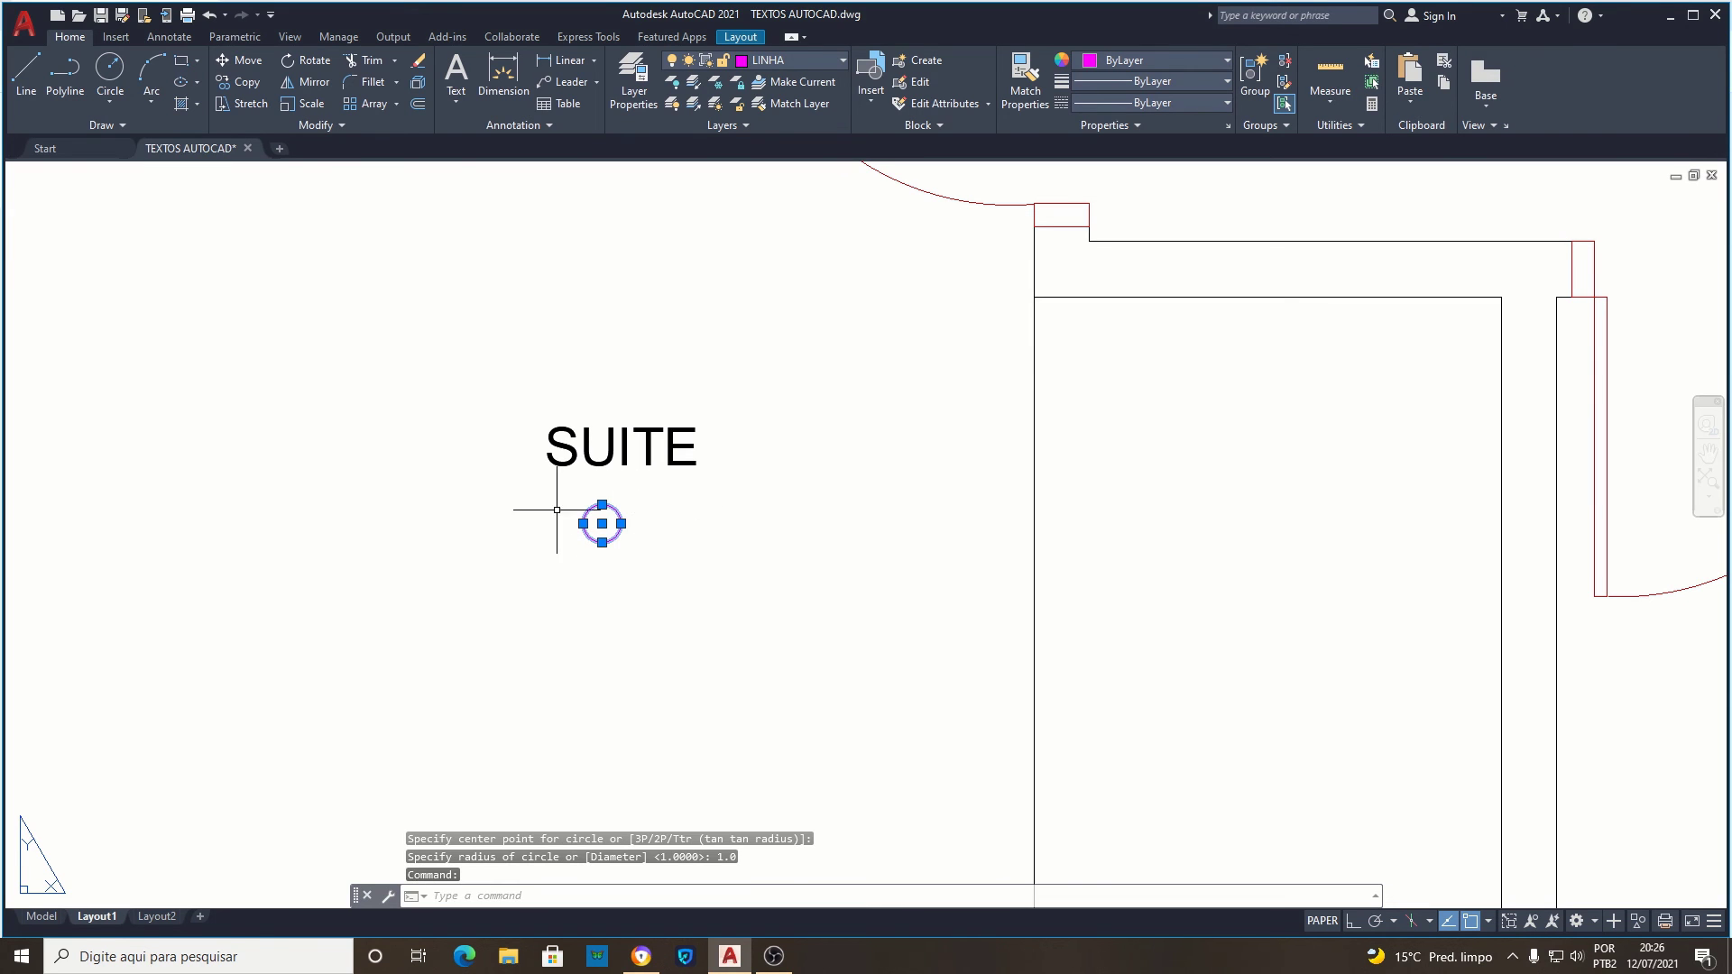
click(238, 61)
click(601, 523)
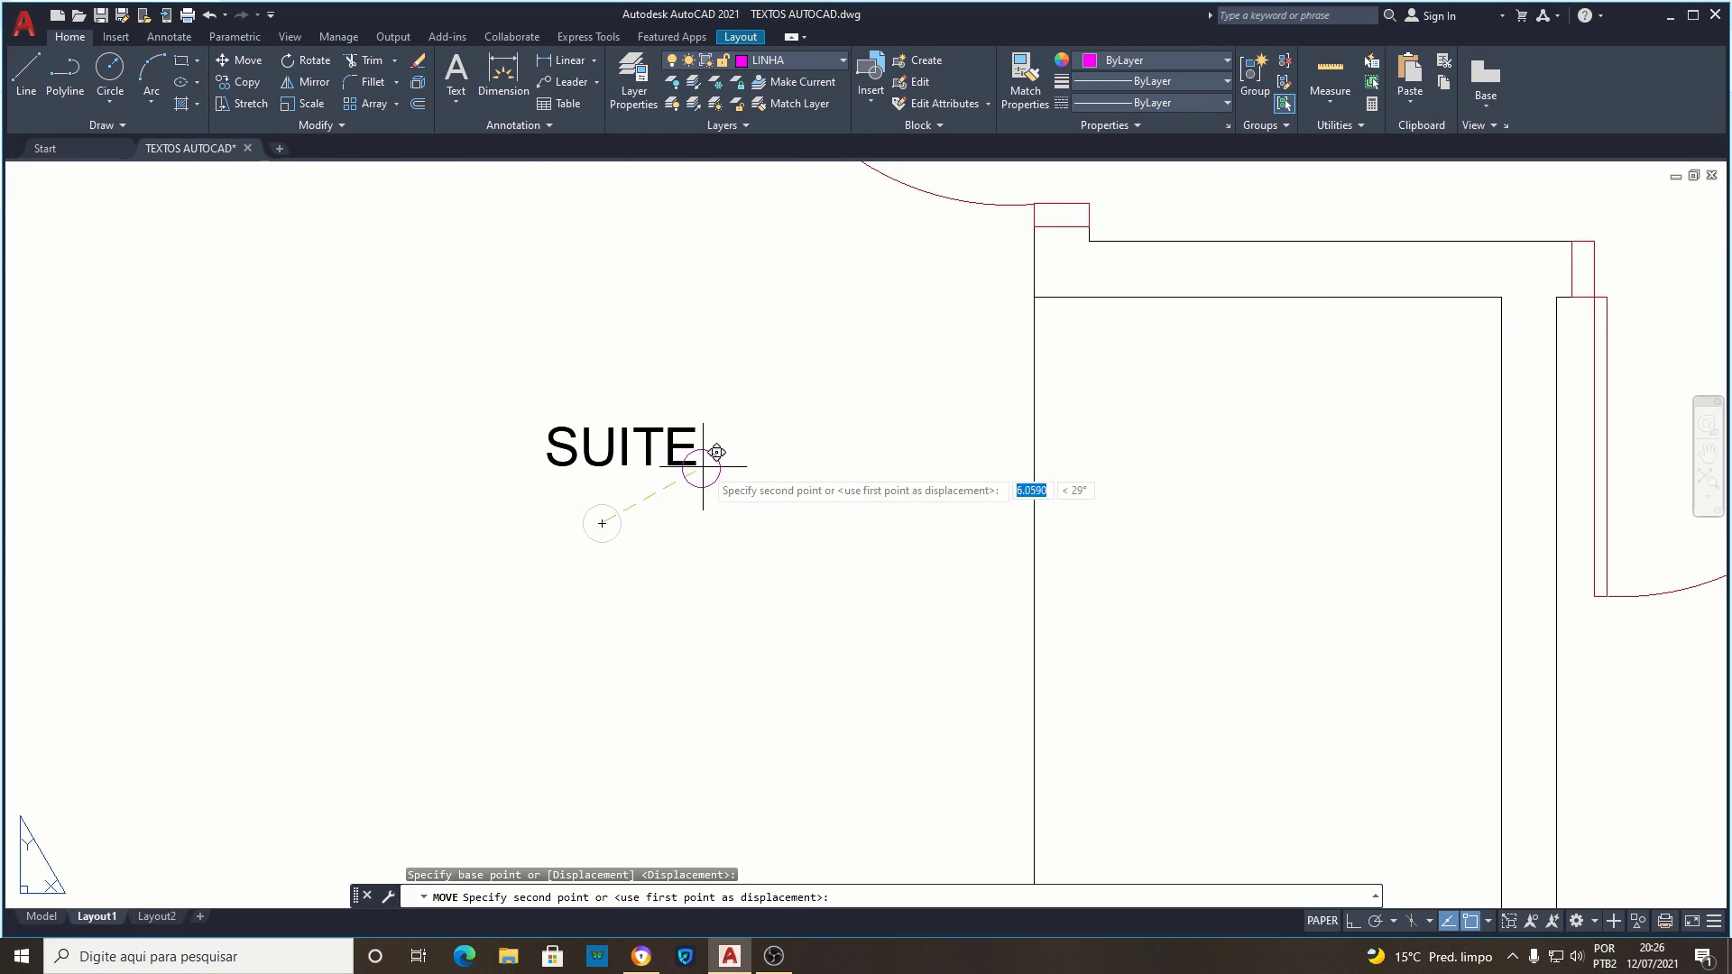
scroll(708, 447, up, 2)
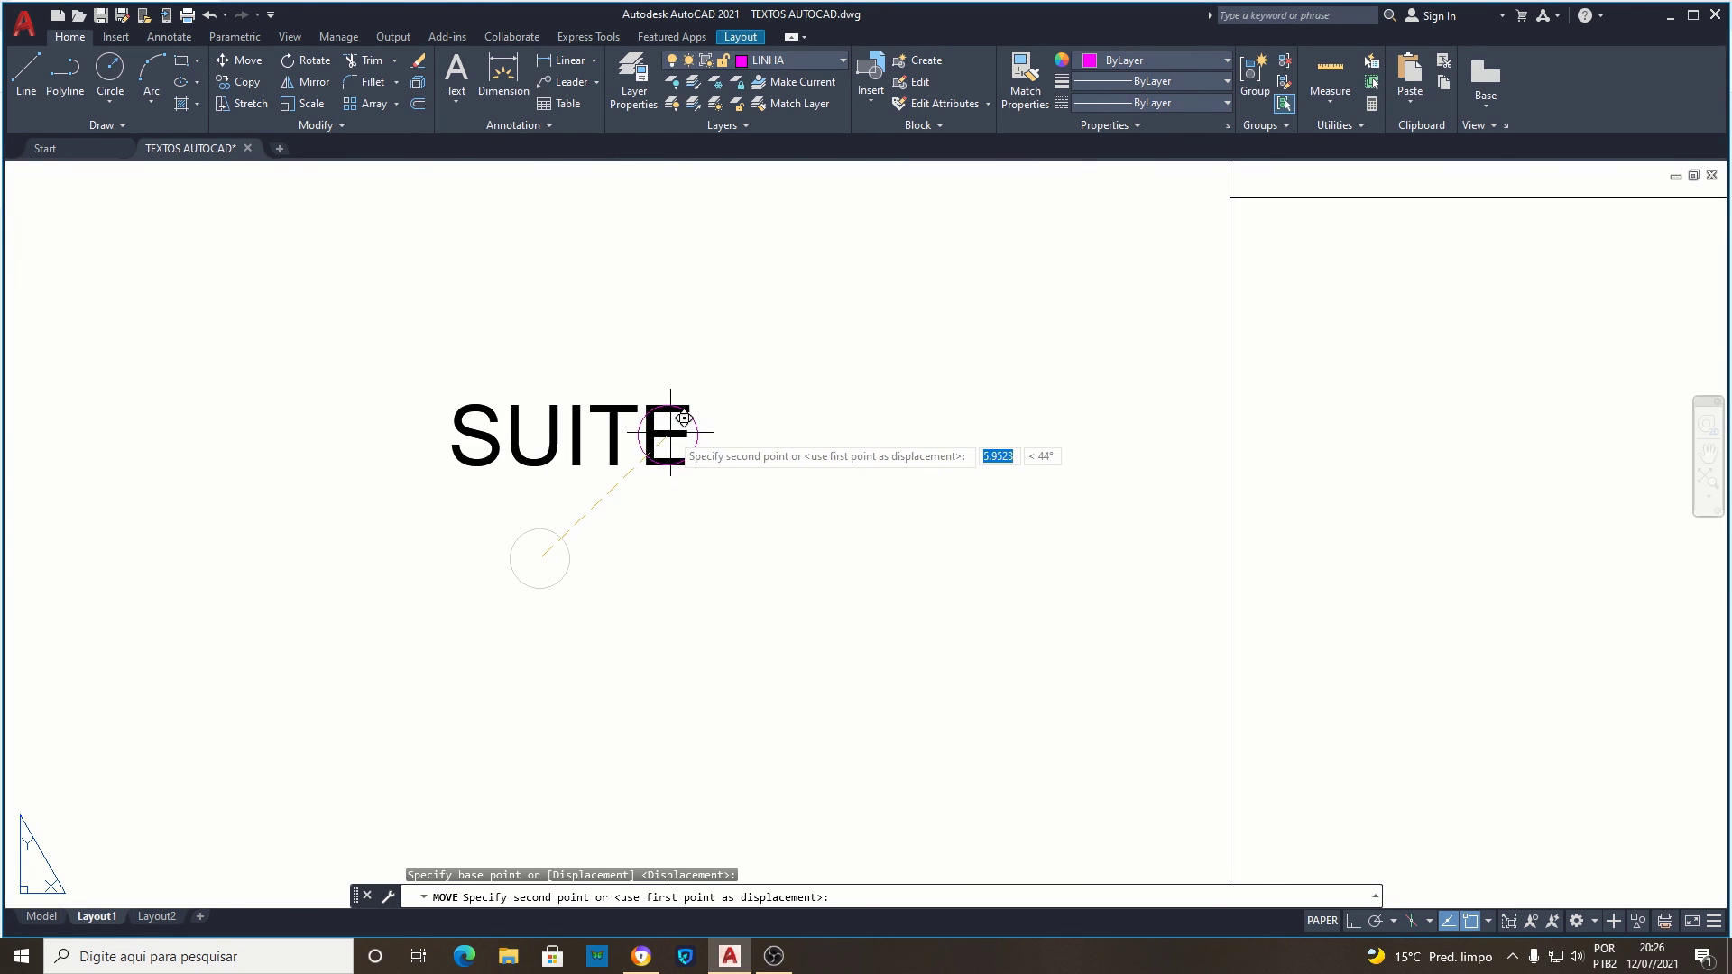
scroll(606, 390, down, 4)
scroll(722, 378, down, 4)
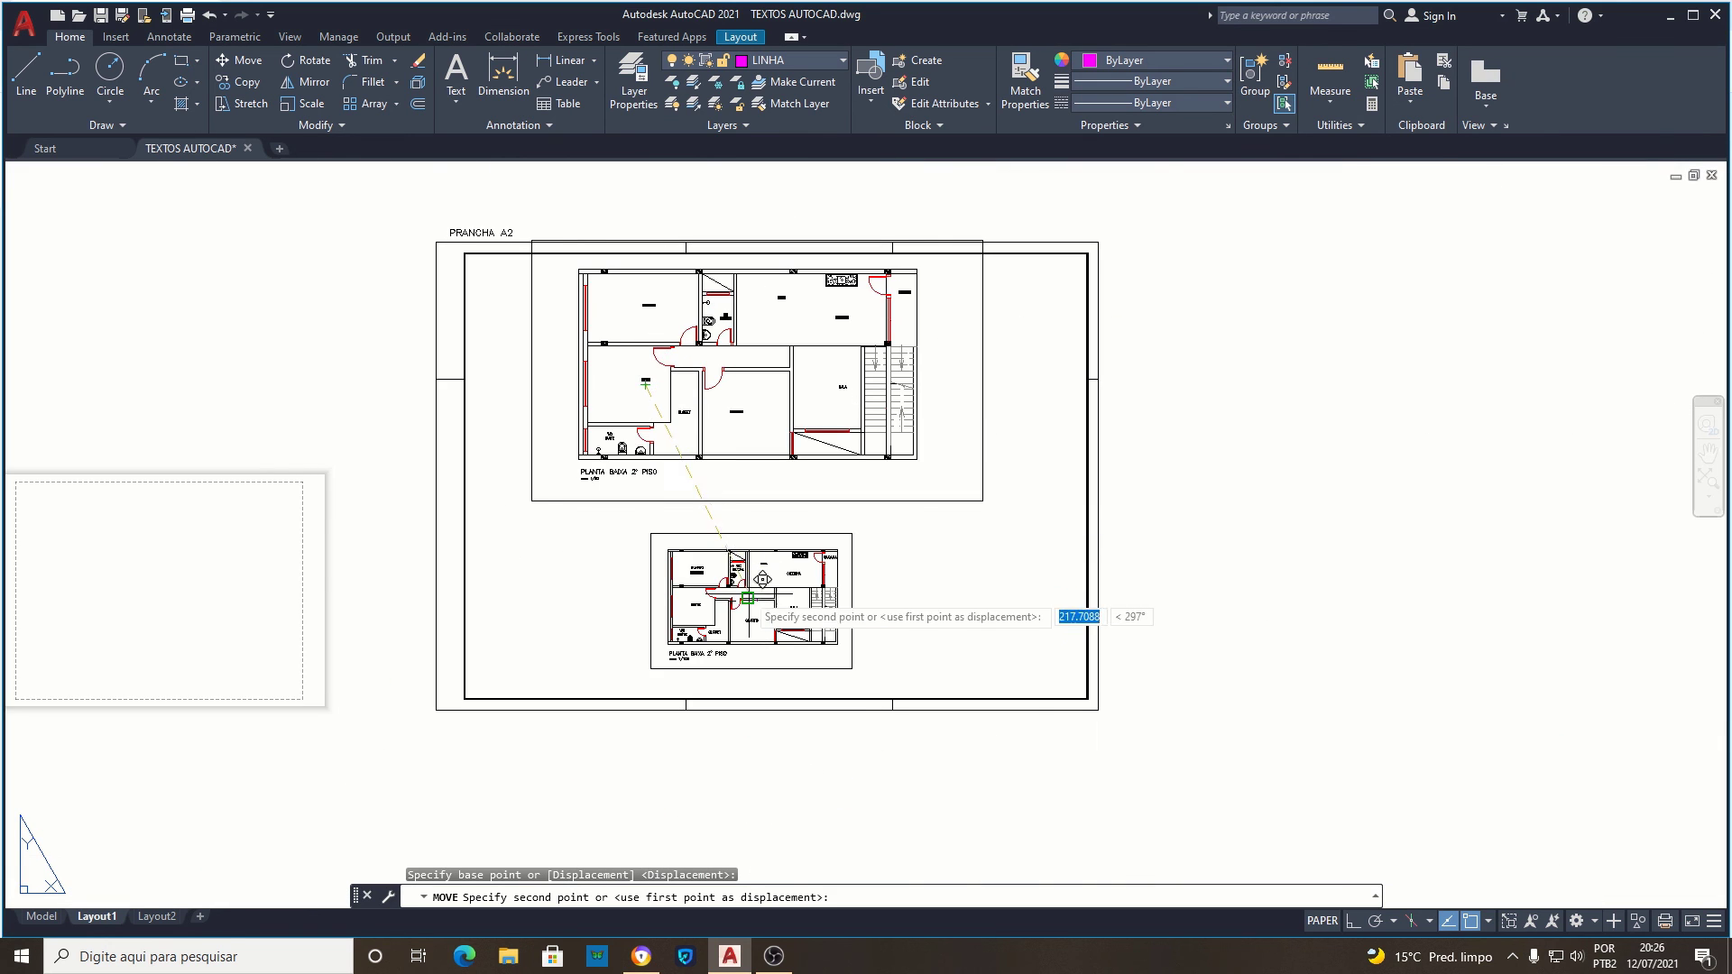
scroll(677, 582, up, 4)
scroll(691, 567, up, 3)
scroll(646, 553, up, 2)
scroll(707, 550, up, 2)
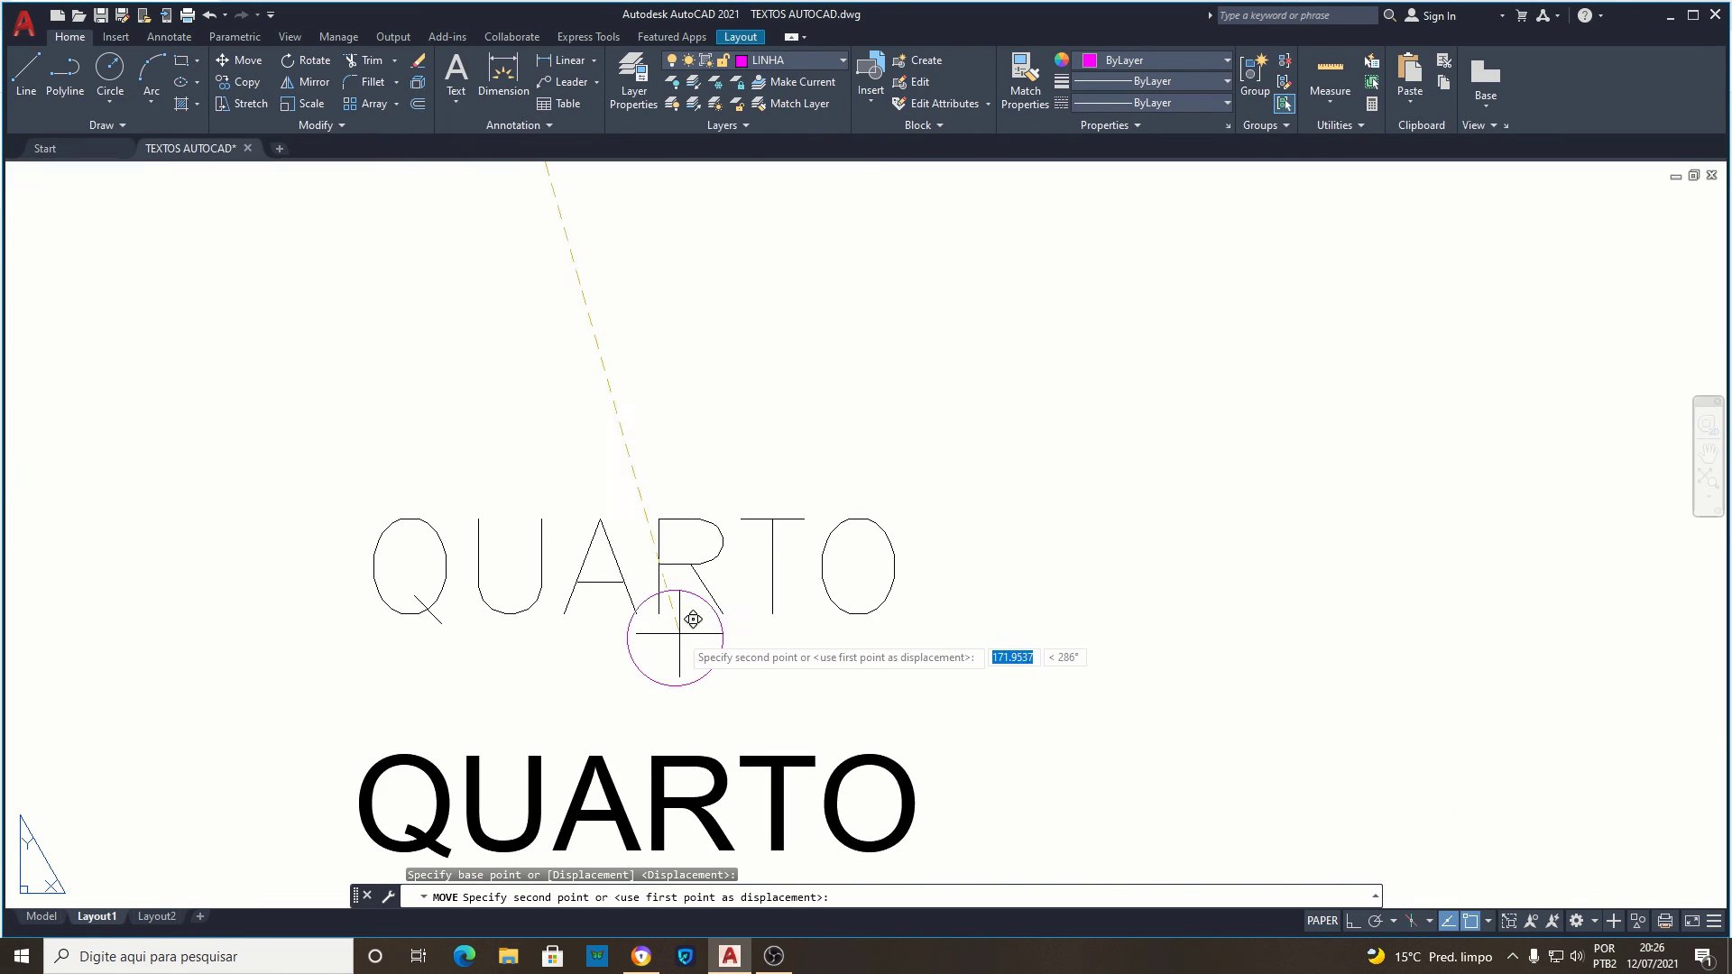
scroll(722, 570, down, 3)
scroll(723, 529, up, 3)
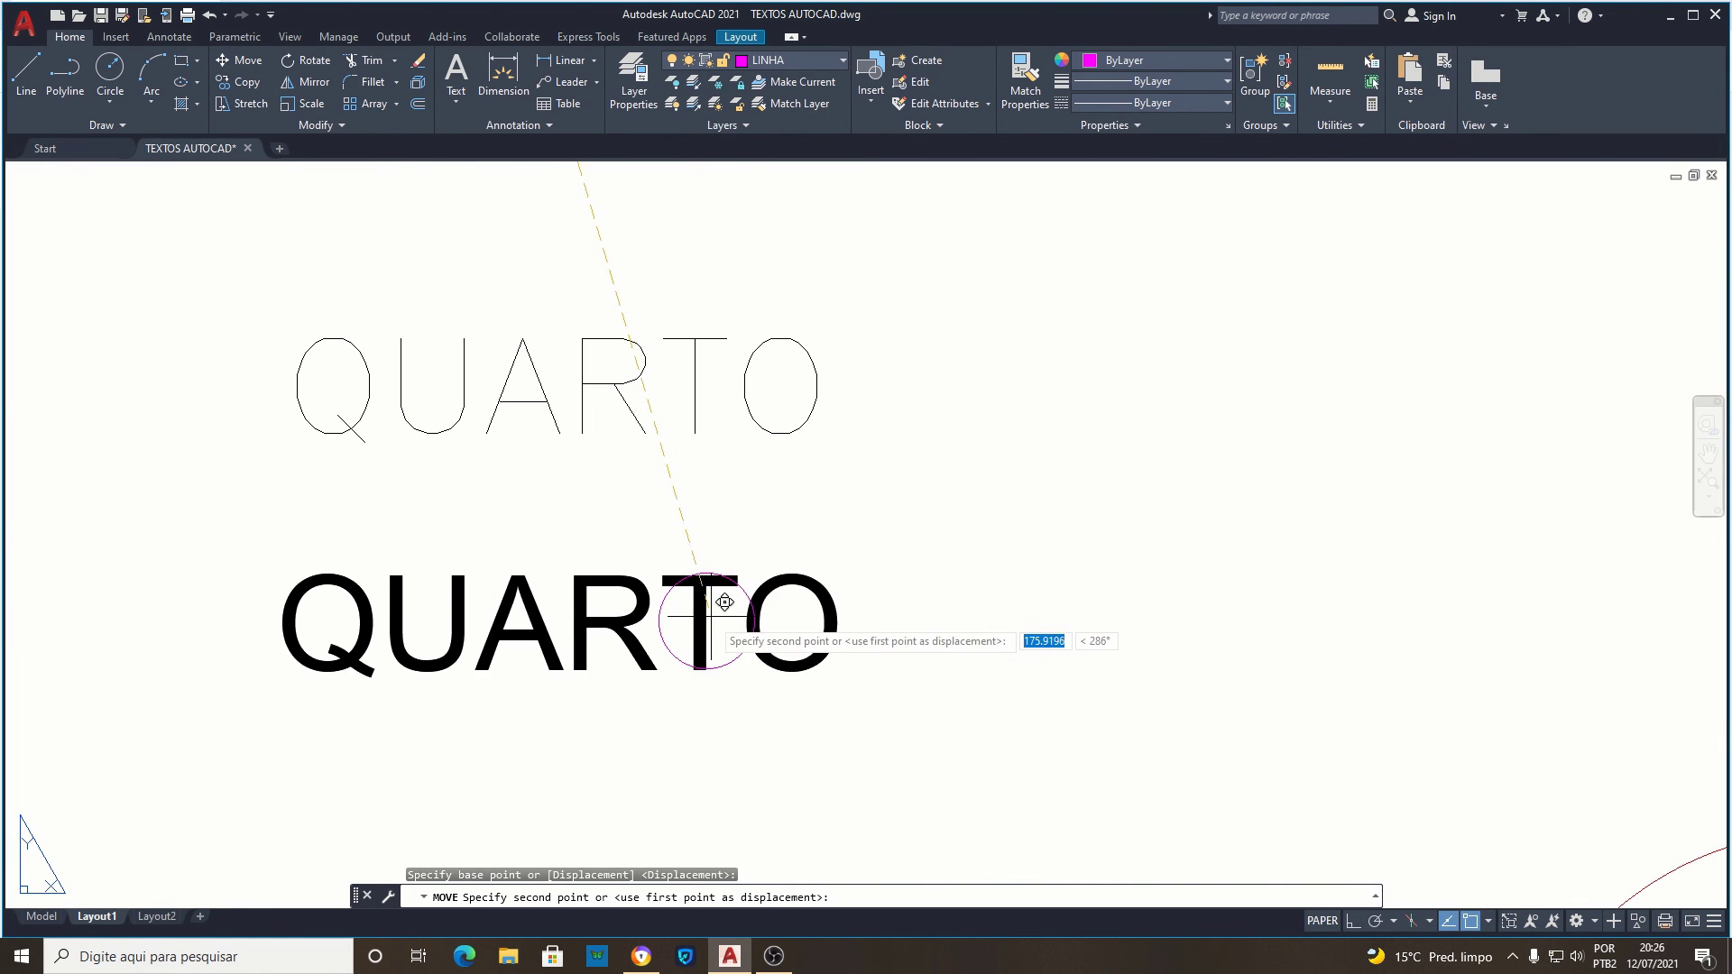
scroll(619, 573, down, 3)
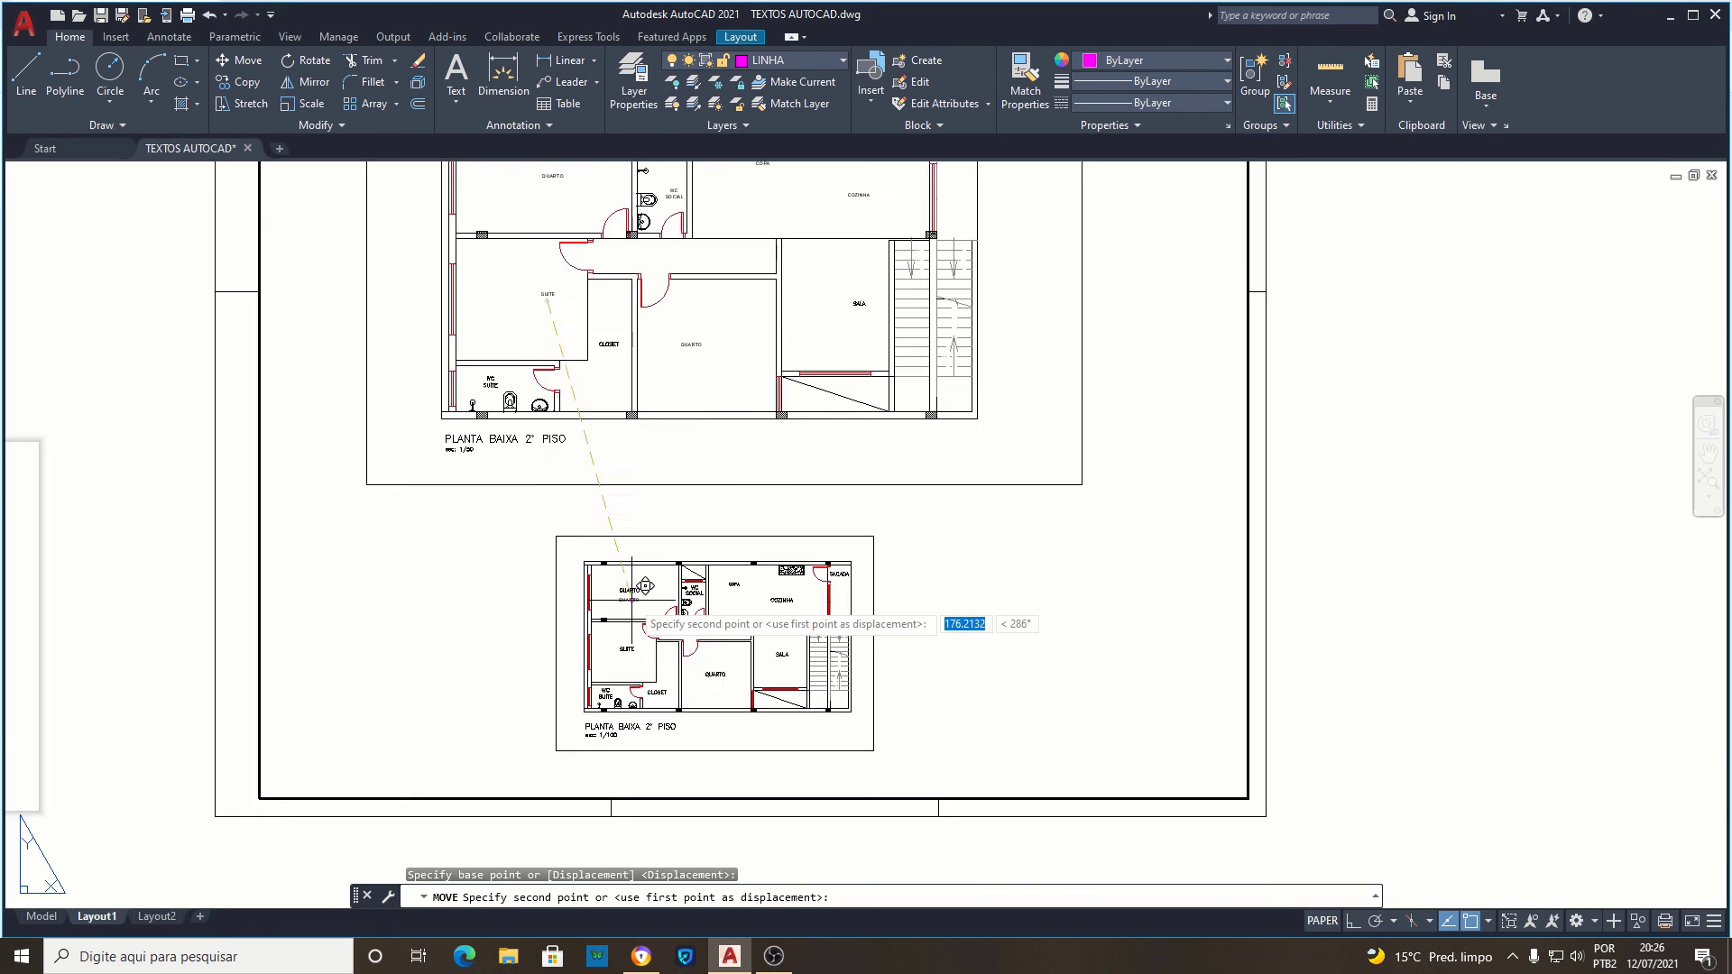
scroll(640, 431, down, 2)
scroll(639, 431, up, 3)
scroll(596, 451, up, 2)
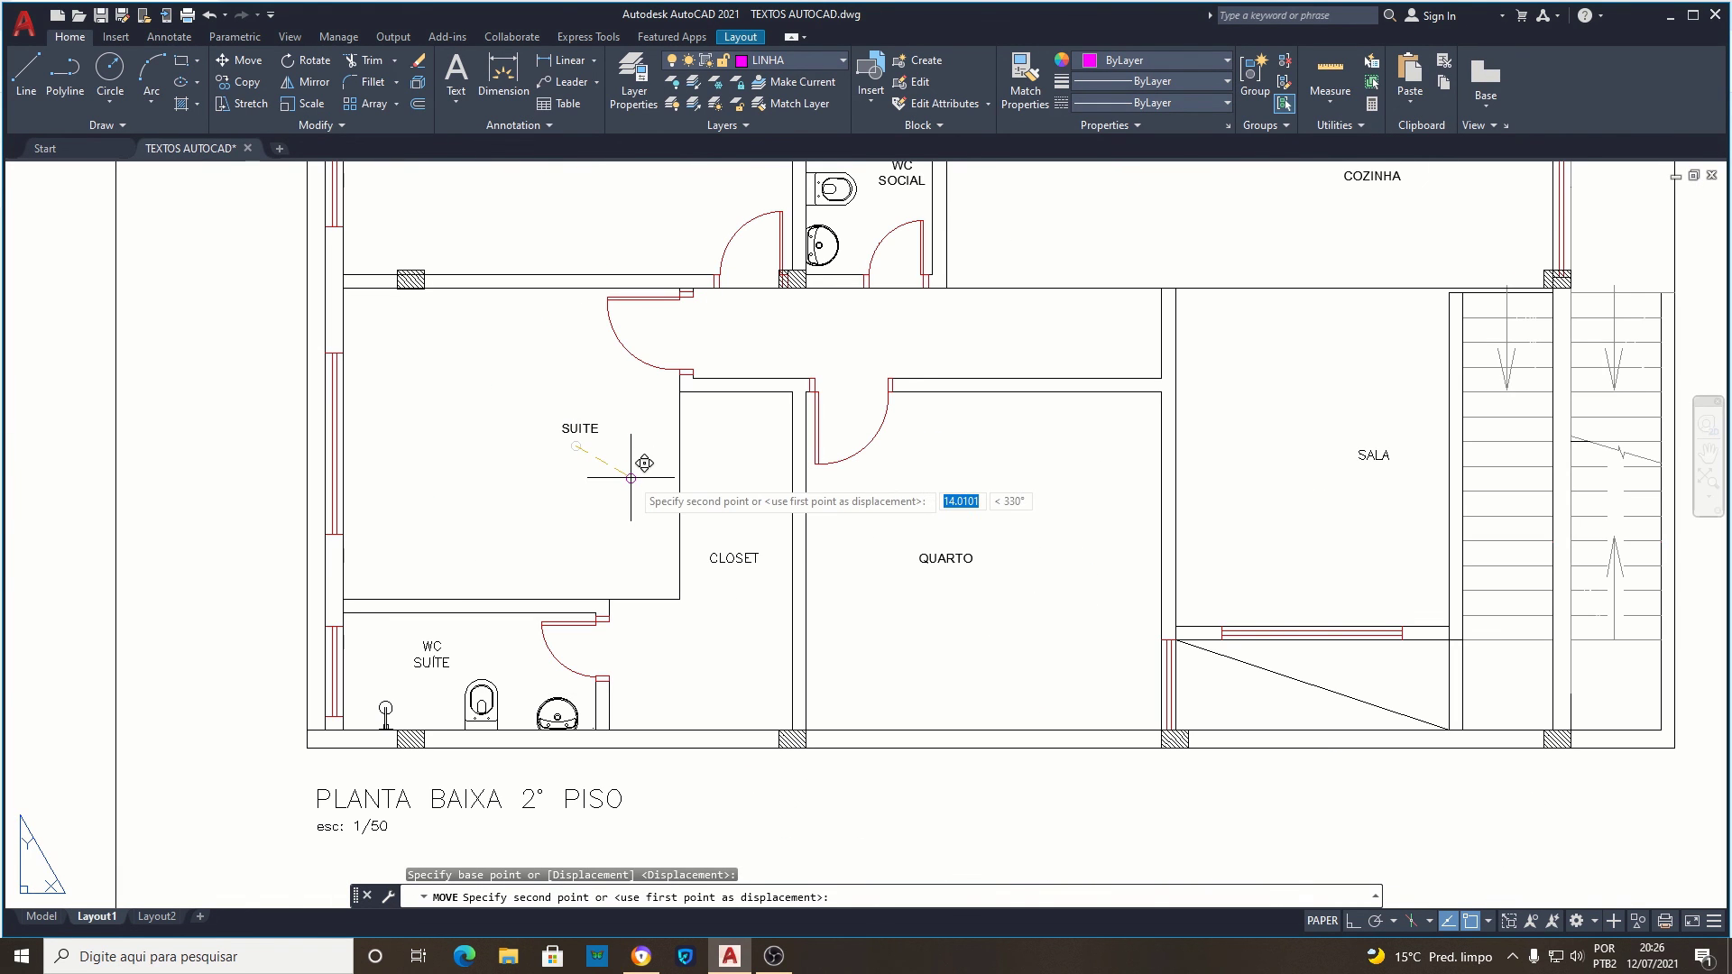
key(Escape)
key(Escape)
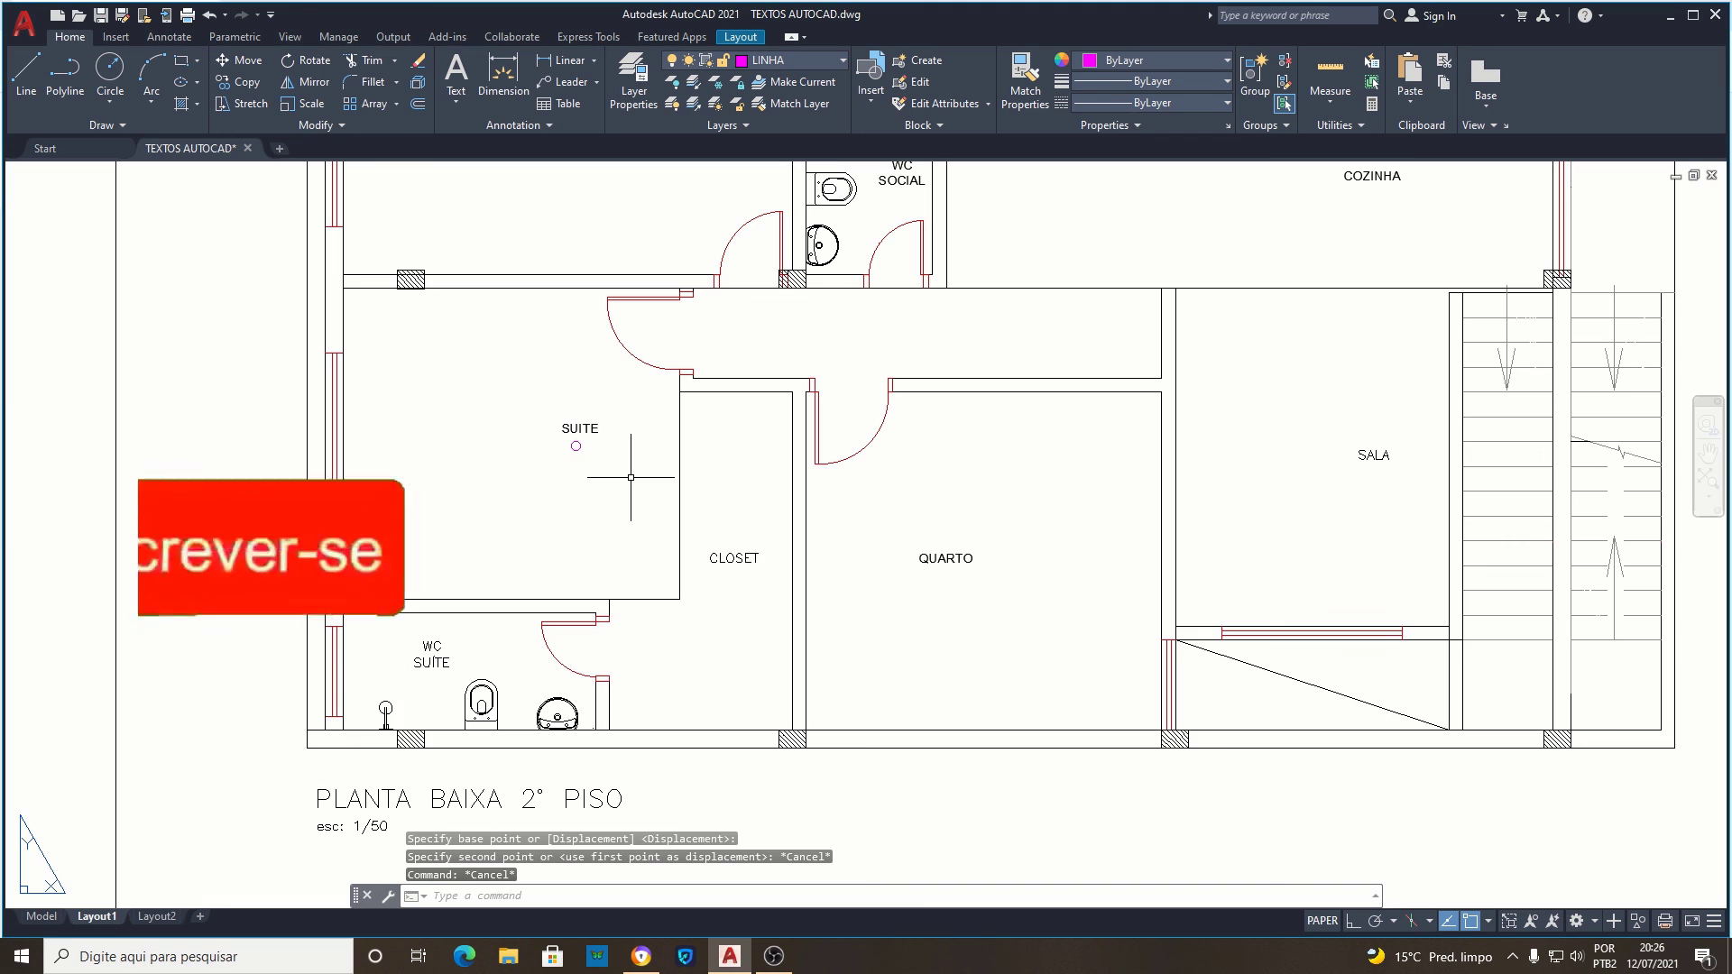